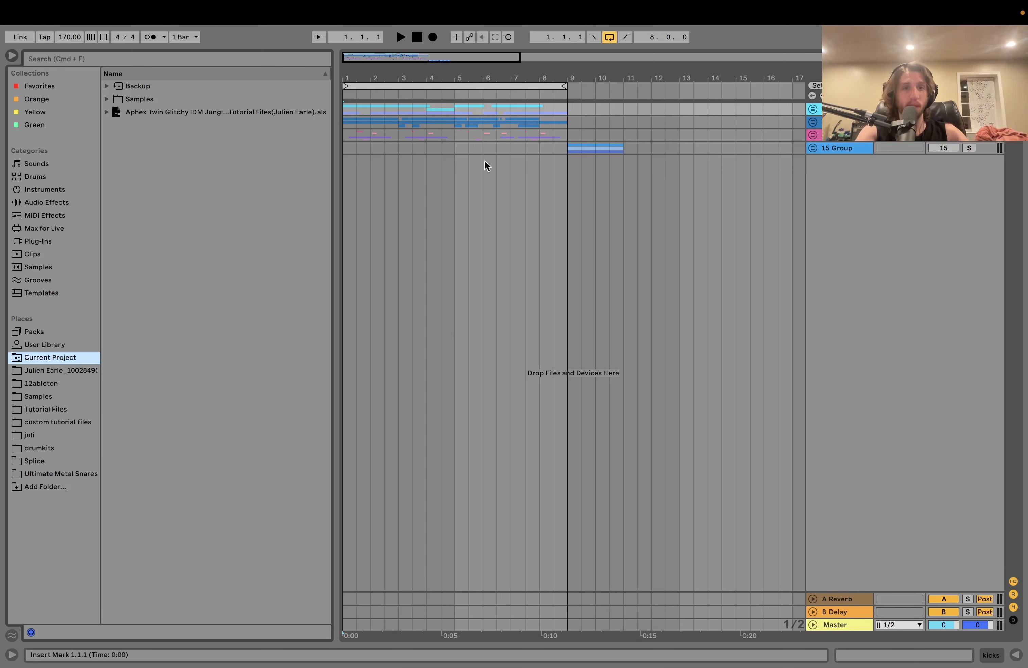
# Play back the eight-bar loop from the start and briefly view the tracks inside the breakbeats group.
pyautogui.moveTo(345, 71); pyautogui.dragTo(343, 72)
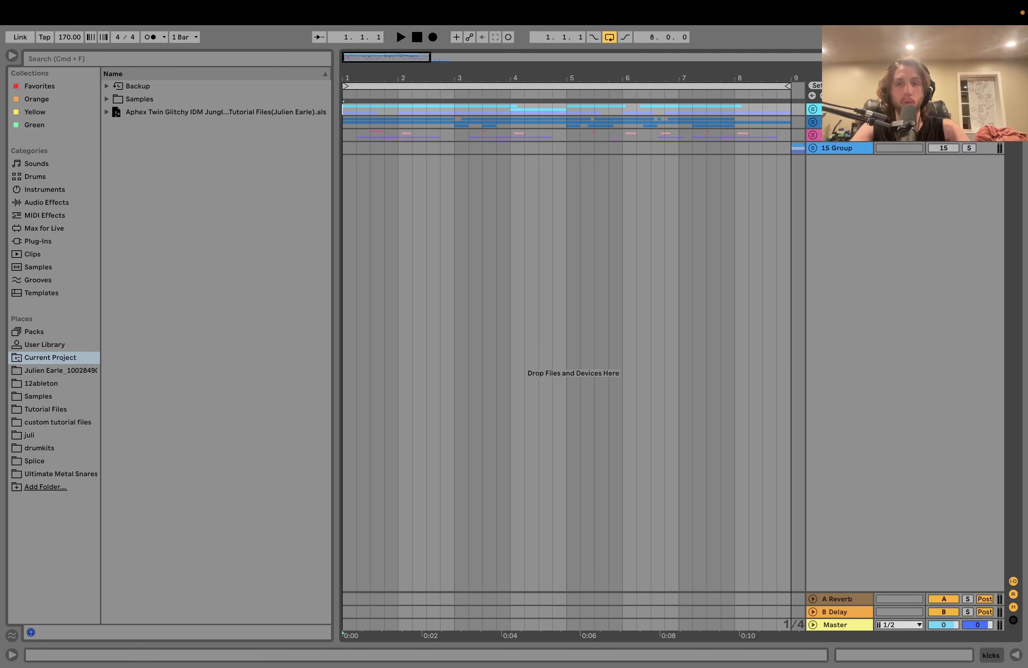
pyautogui.press('space')
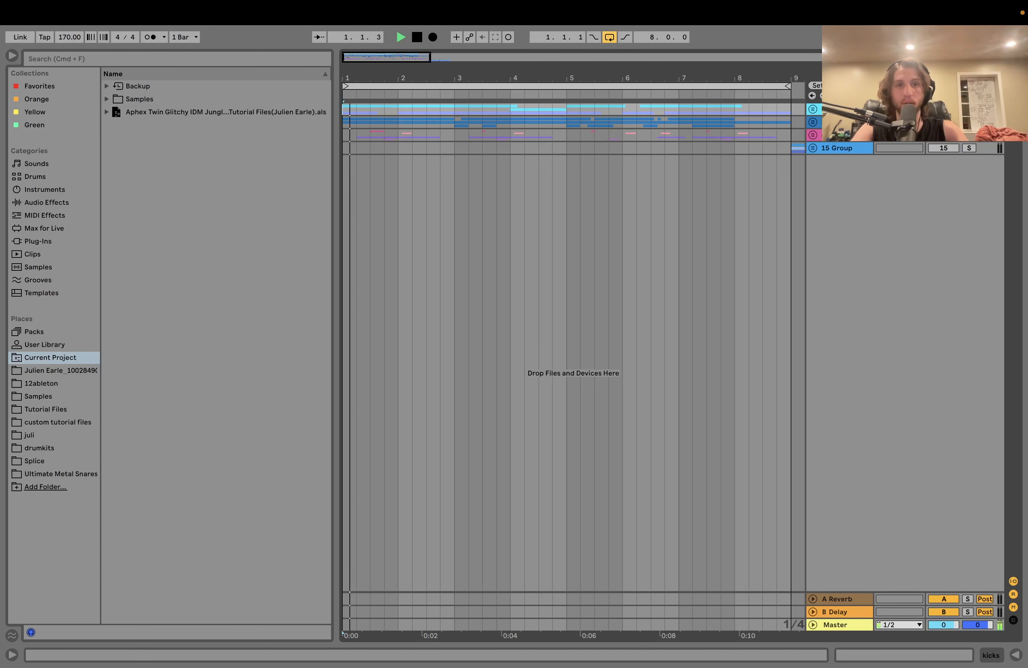
pyautogui.click(813, 123)
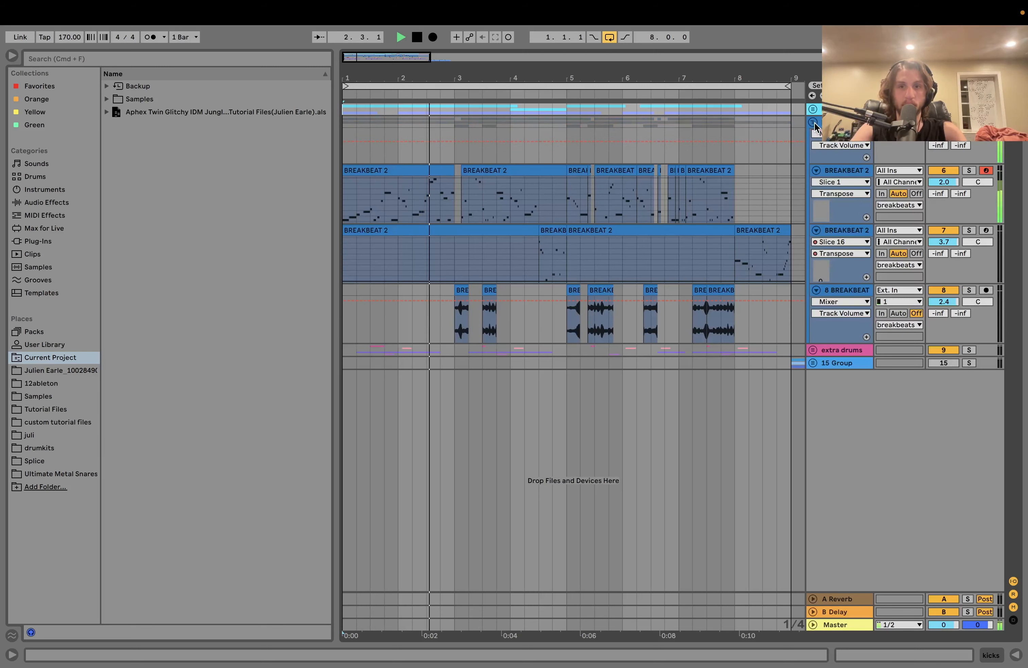
pyautogui.click(814, 123)
pyautogui.press('space')
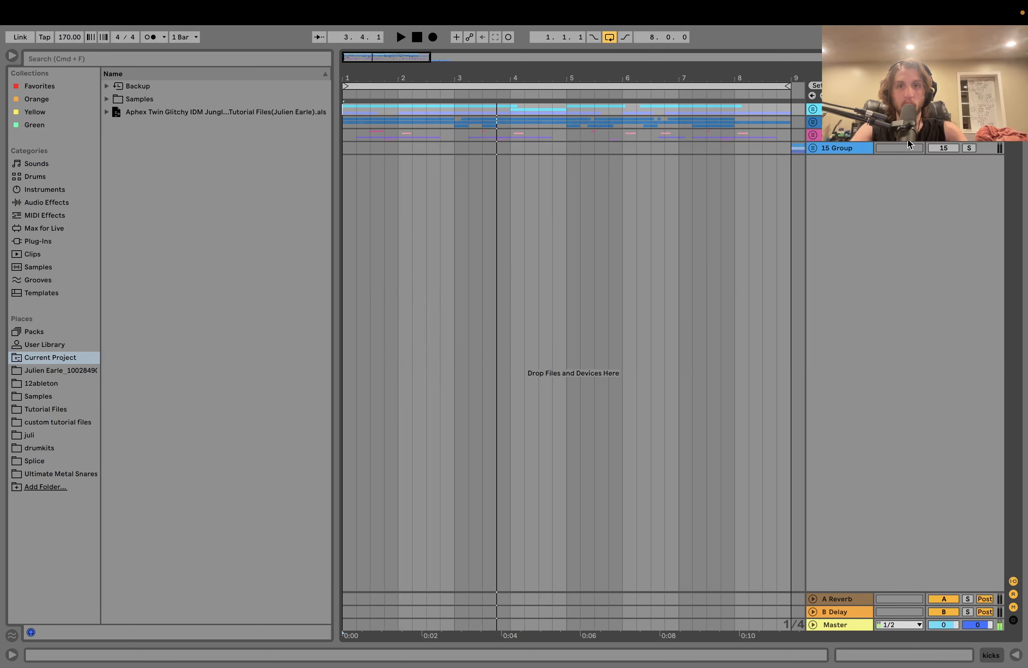
pyautogui.press('space')
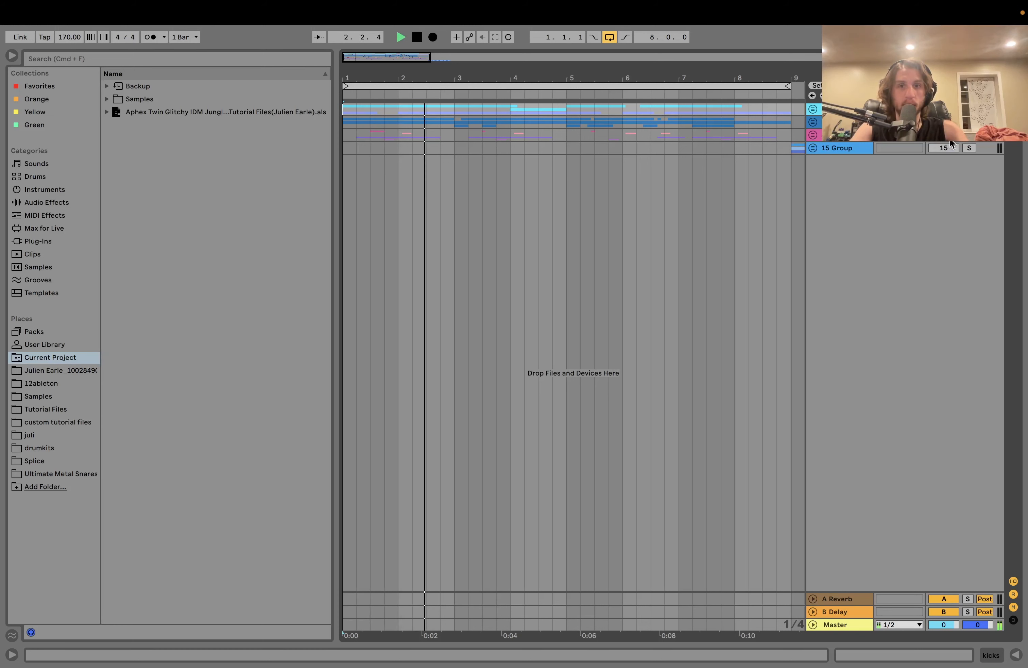
pyautogui.press('space')
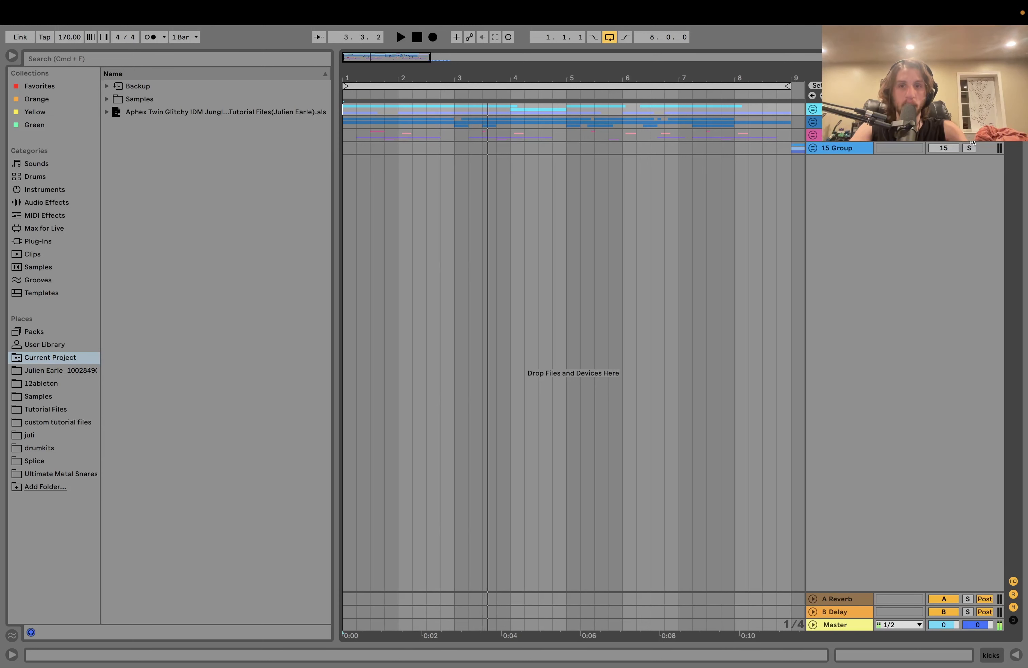
pyautogui.press('space')
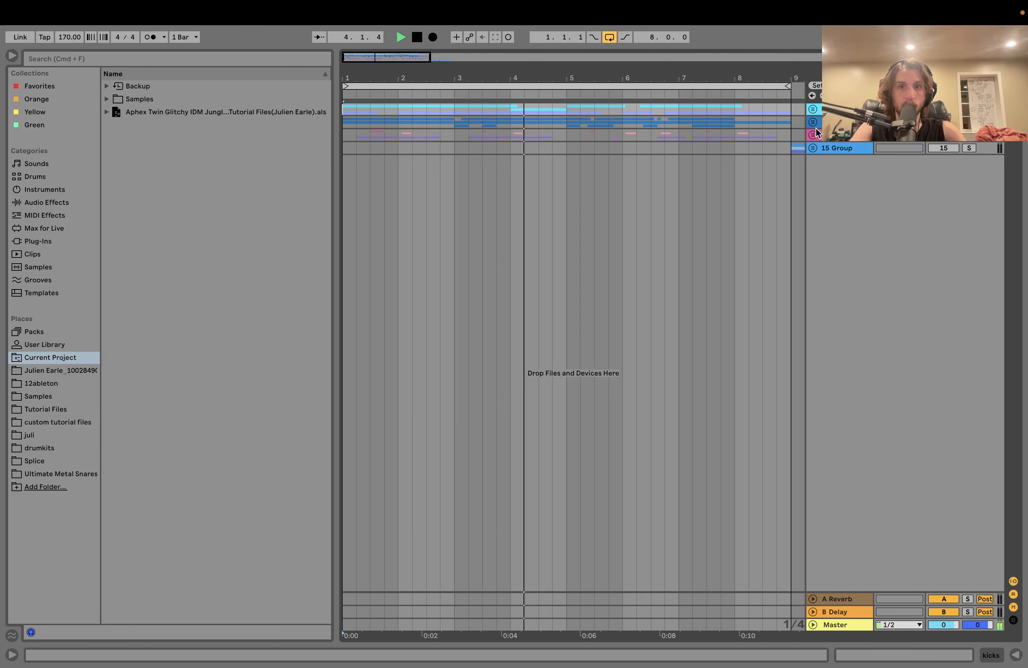
pyautogui.press('space')
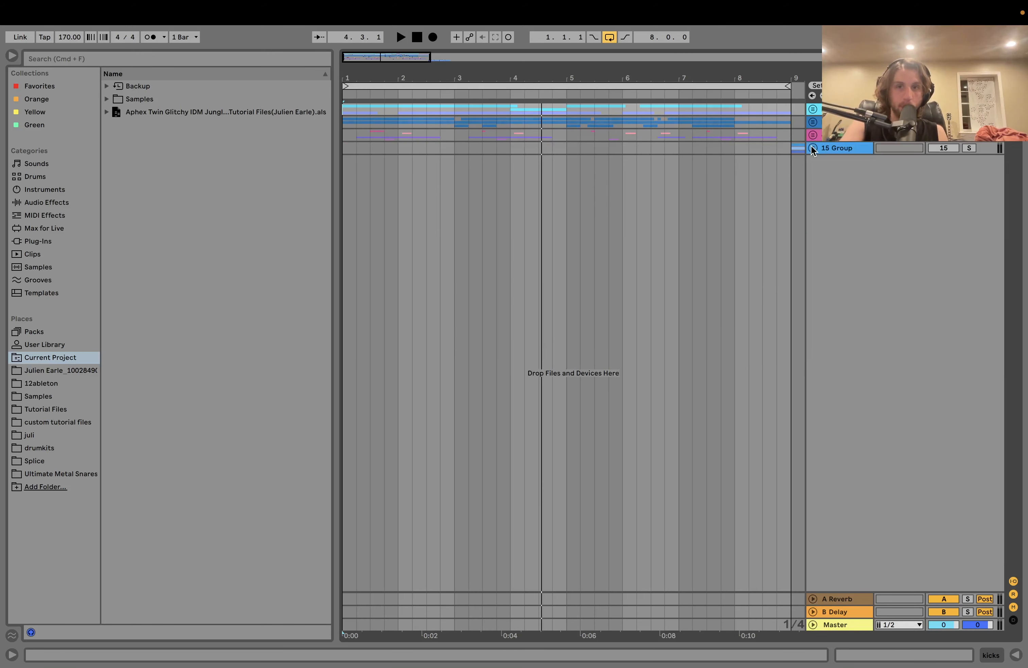
# Unfold 15 Group, place the start point at bar 9 where its clips begin, and activate and solo the group.
pyautogui.click(812, 147)
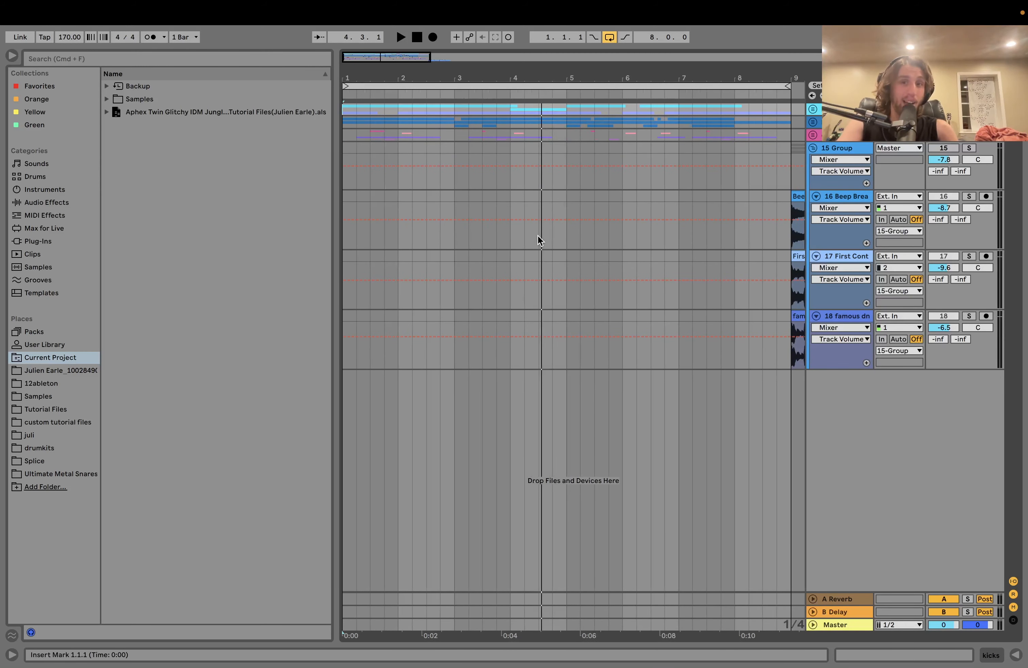
pyautogui.press('-')
pyautogui.click(813, 122)
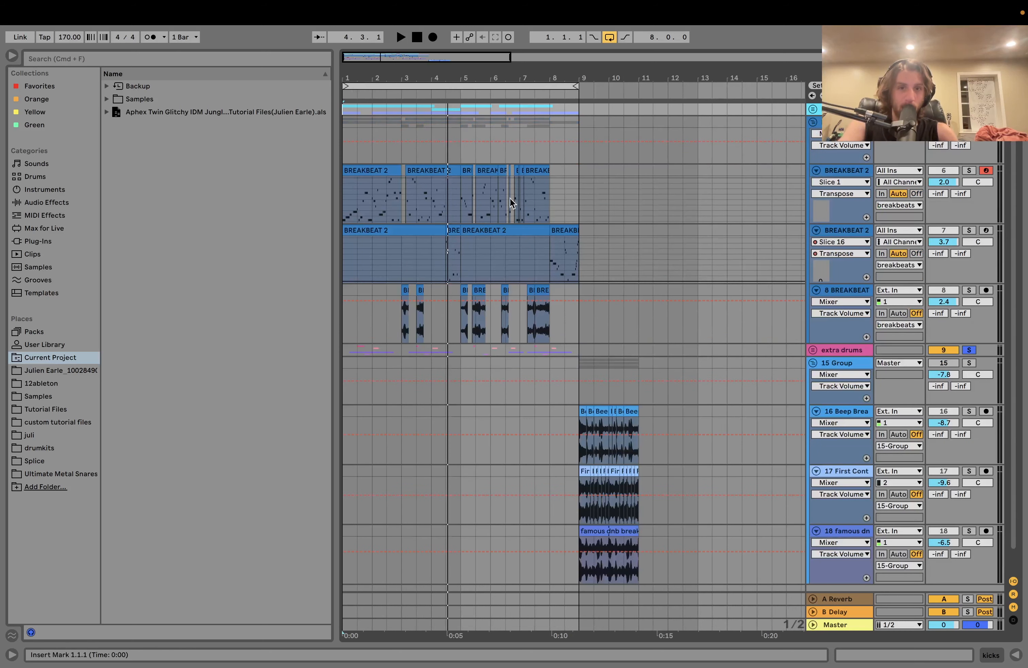
pyautogui.click(812, 122)
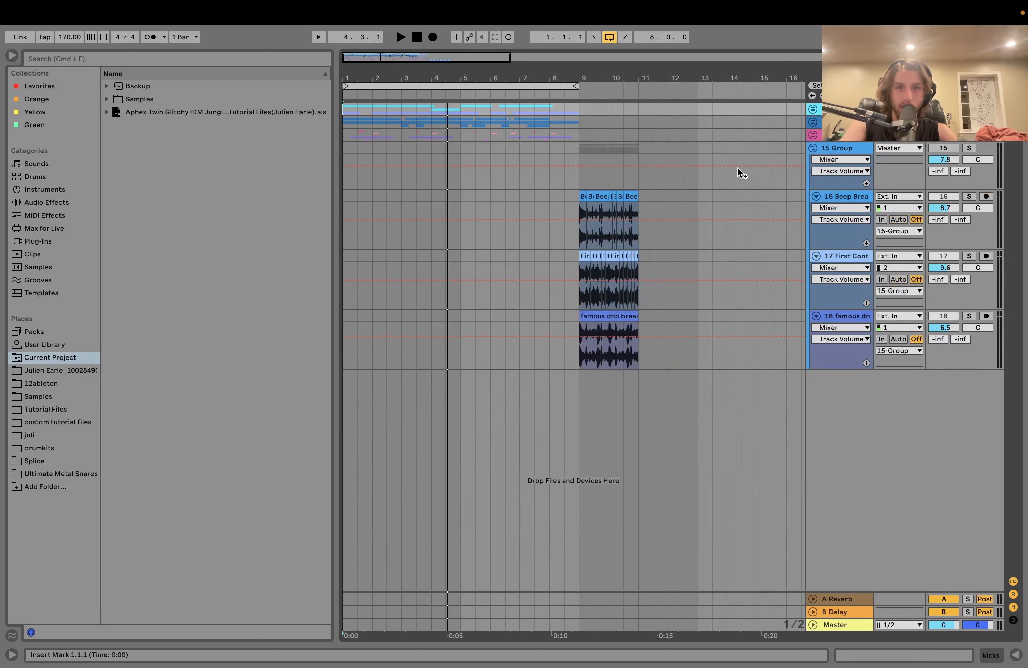
pyautogui.click(582, 186)
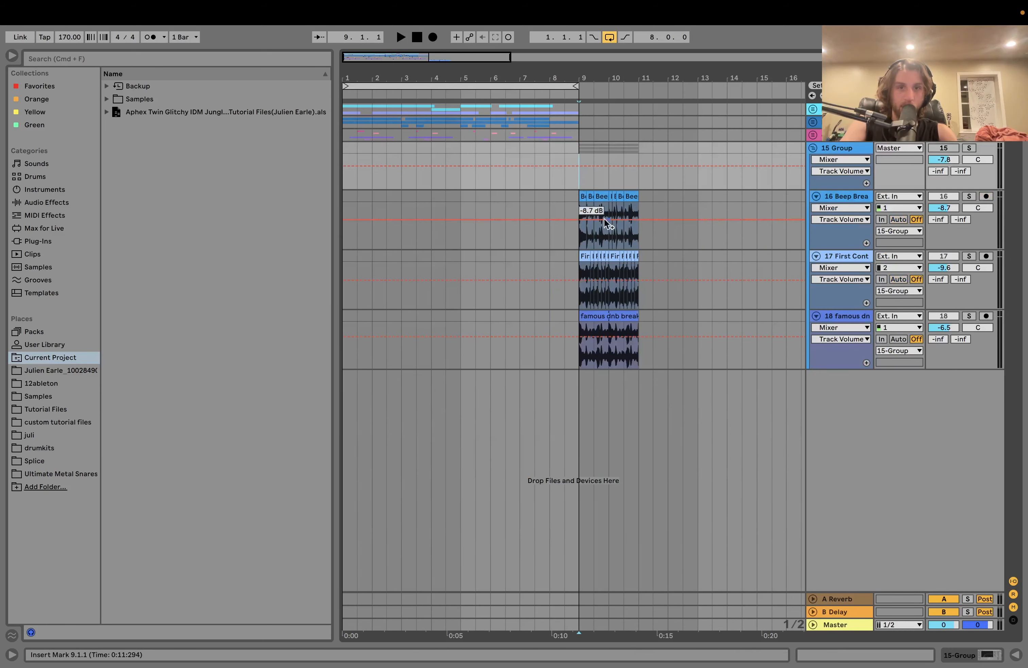
pyautogui.click(968, 147)
pyautogui.click(932, 148)
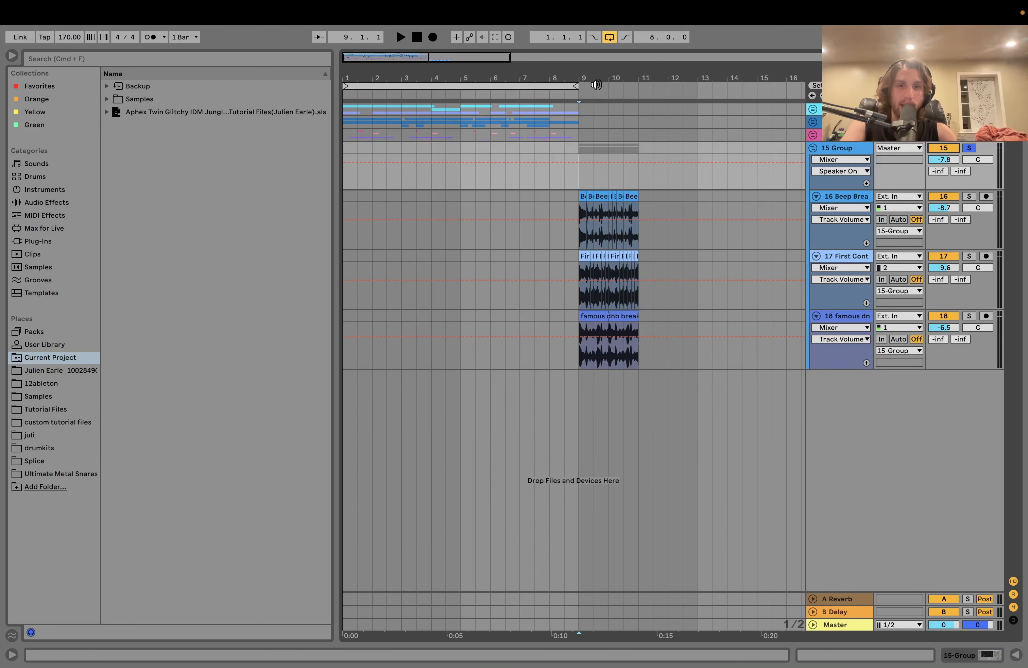
pyautogui.moveTo(596, 76); pyautogui.dragTo(558, 215)
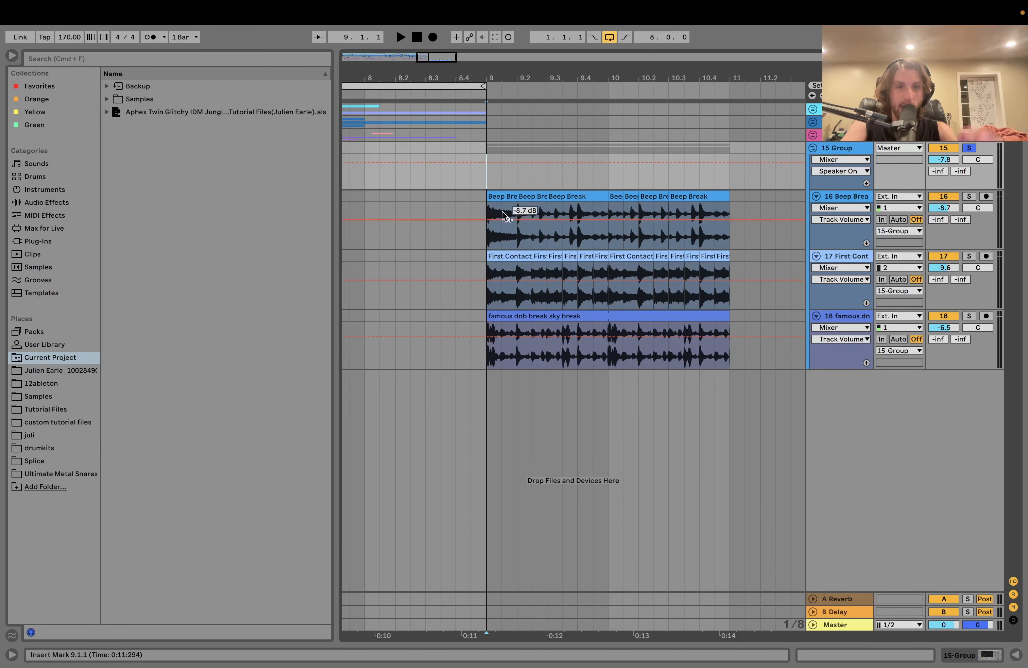
# Solo the Beep Break track, play it from bar 9, and set the 15 Group volume to 0 dB.
pyautogui.click(969, 196)
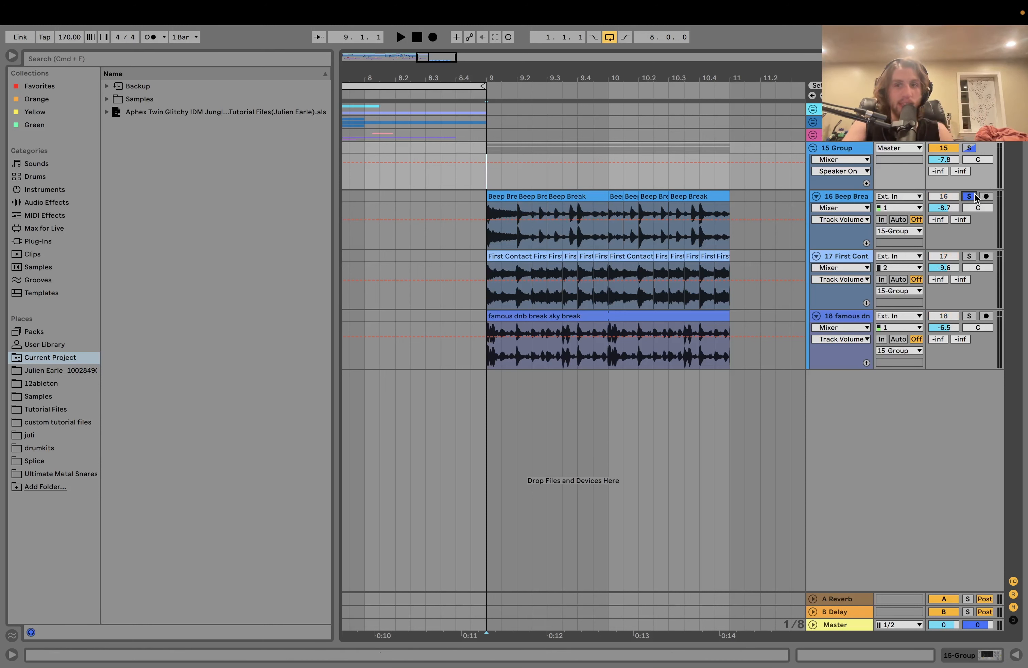
pyautogui.press('space')
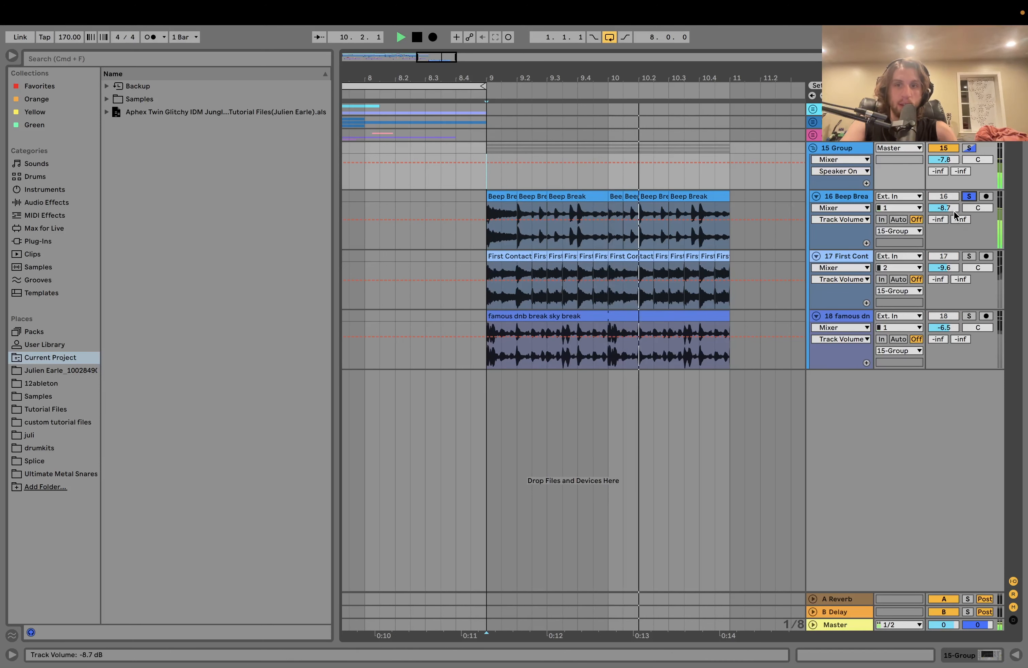
pyautogui.doubleClick(946, 159)
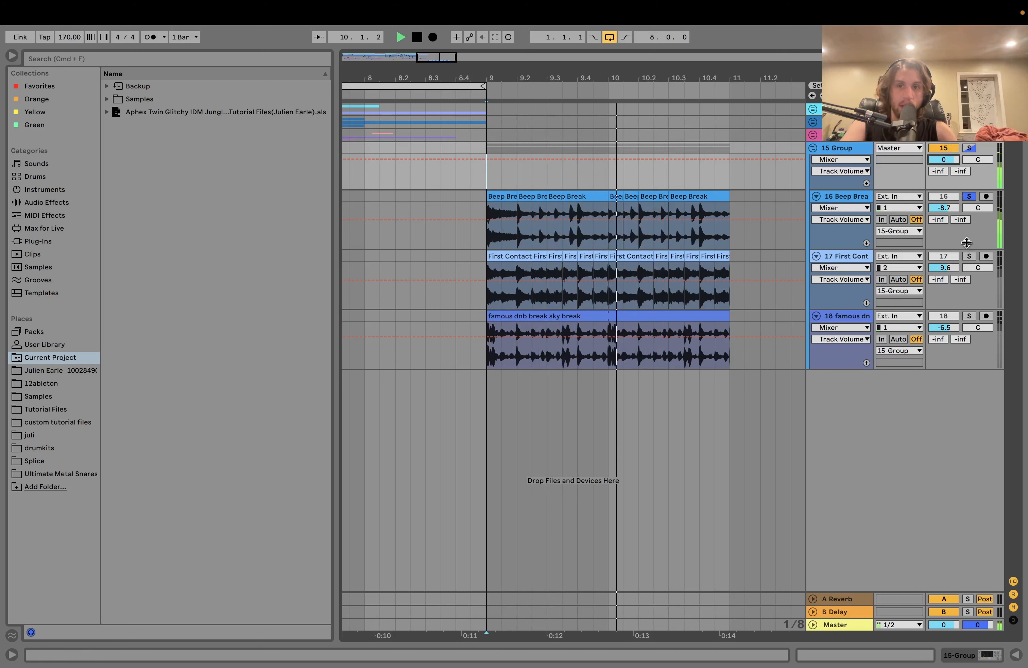
# Audition the First Contact and famous dnb break tracks from bar 9, soloing each one in turn.
pyautogui.click(968, 256)
pyautogui.press('space')
pyautogui.press('space')
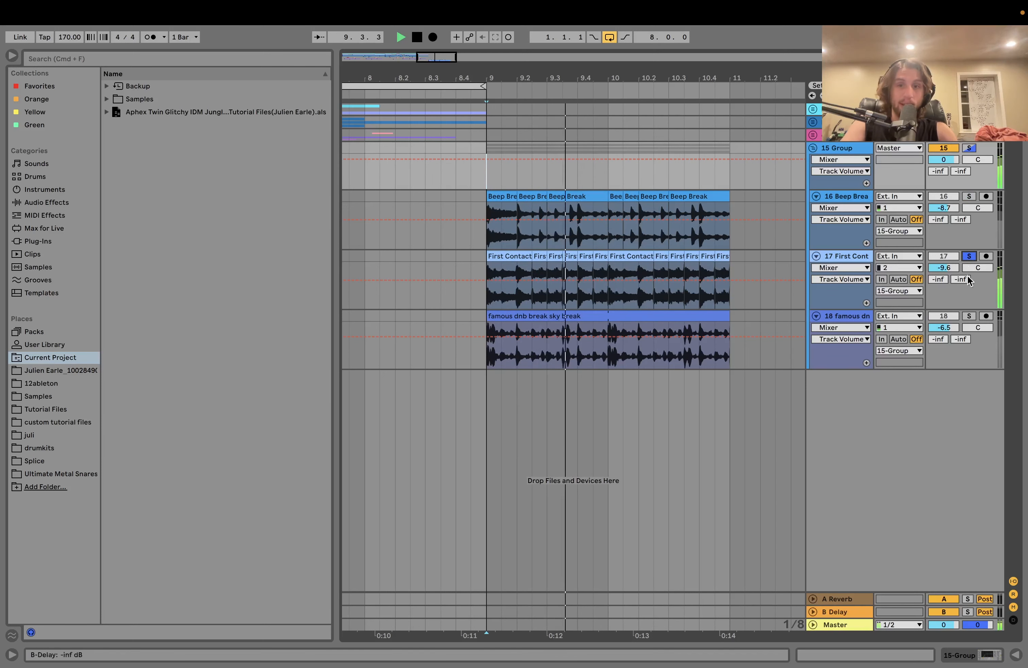
pyautogui.press('space')
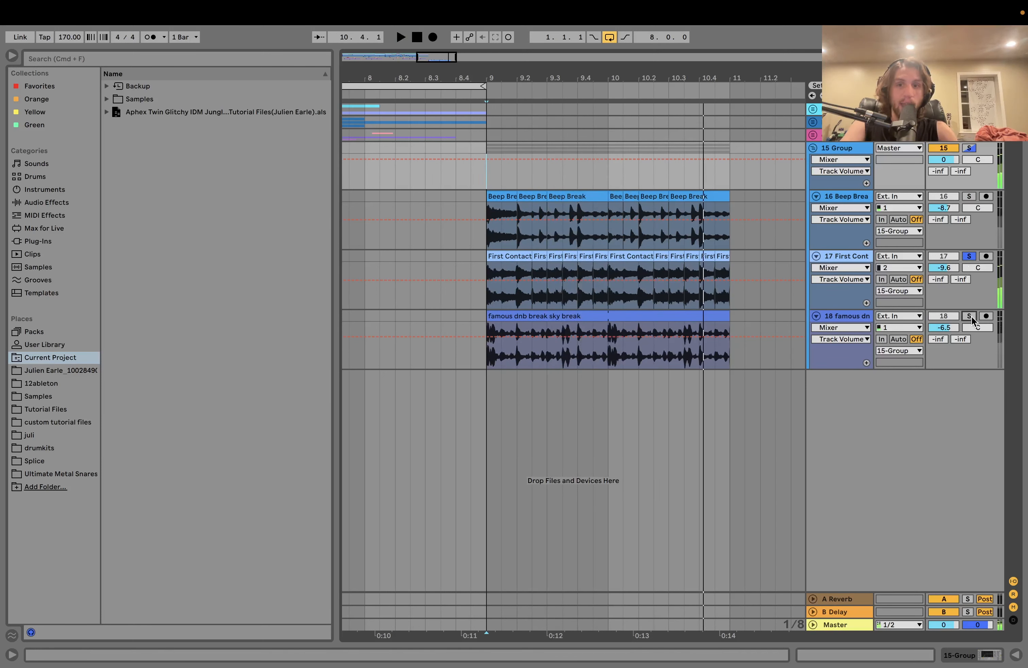
pyautogui.click(969, 316)
pyautogui.press('space')
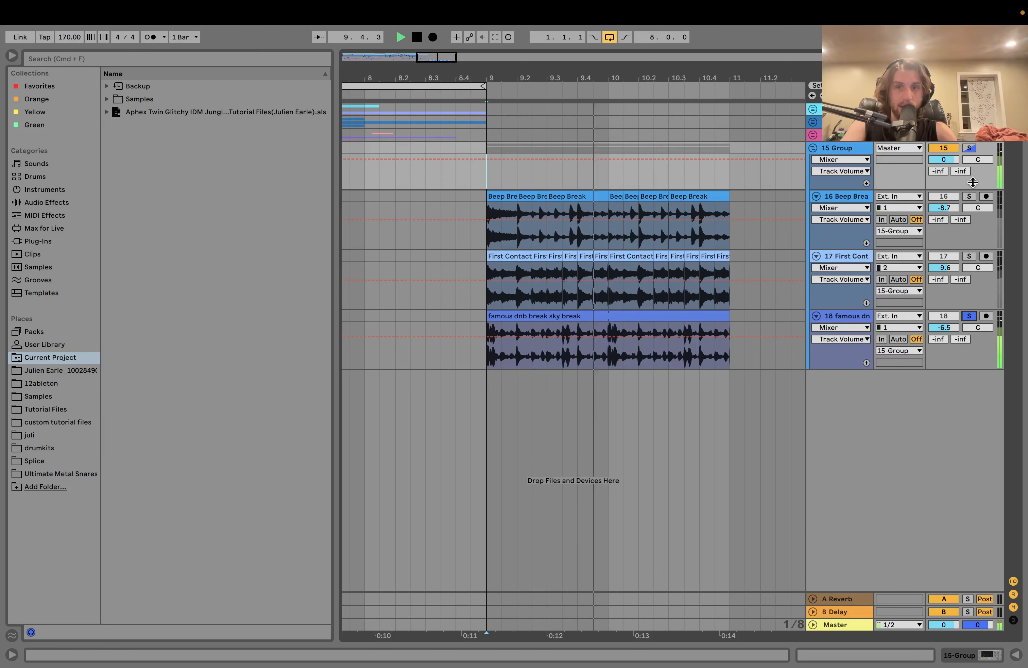
# Solo the whole 15 Group, play its three breaks layered together, and show the group's Auto Filter.
pyautogui.click(970, 150)
pyautogui.press('space')
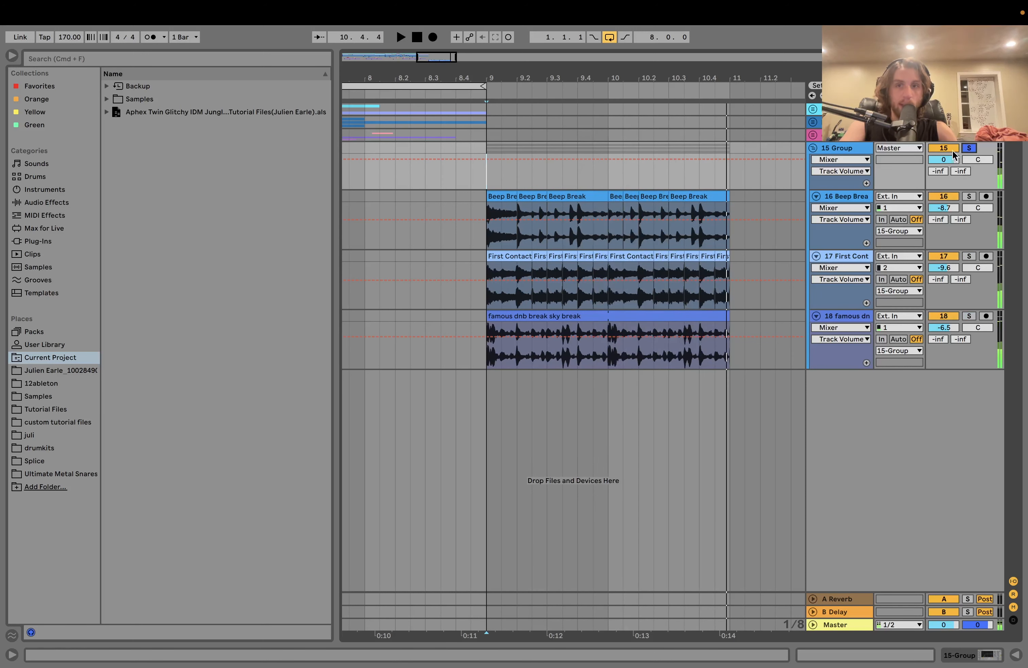
pyautogui.click(839, 149)
pyautogui.press('space')
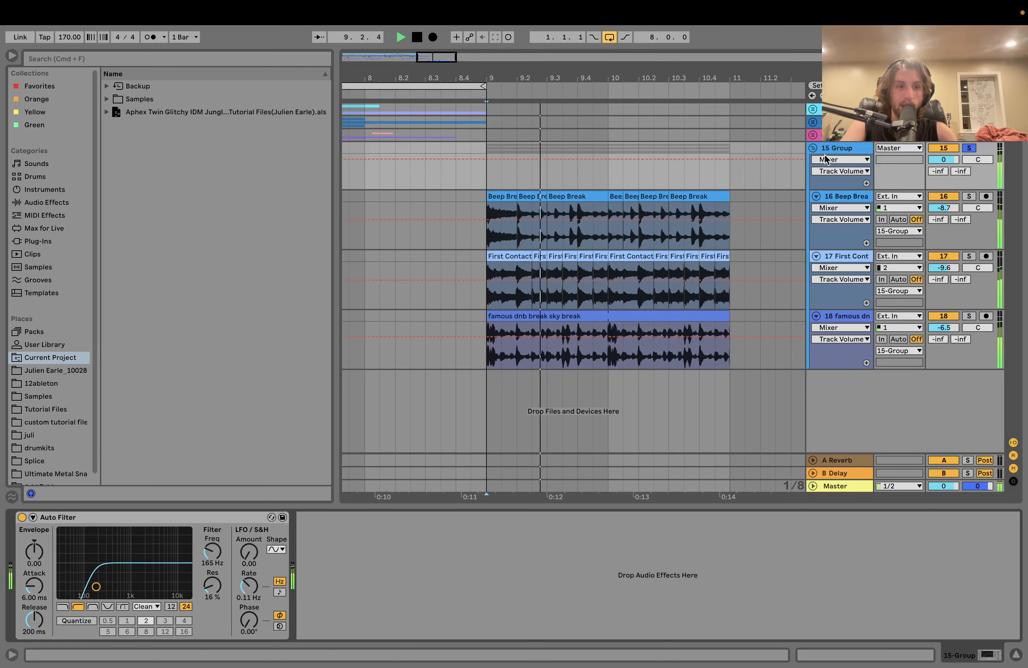
pyautogui.press('space')
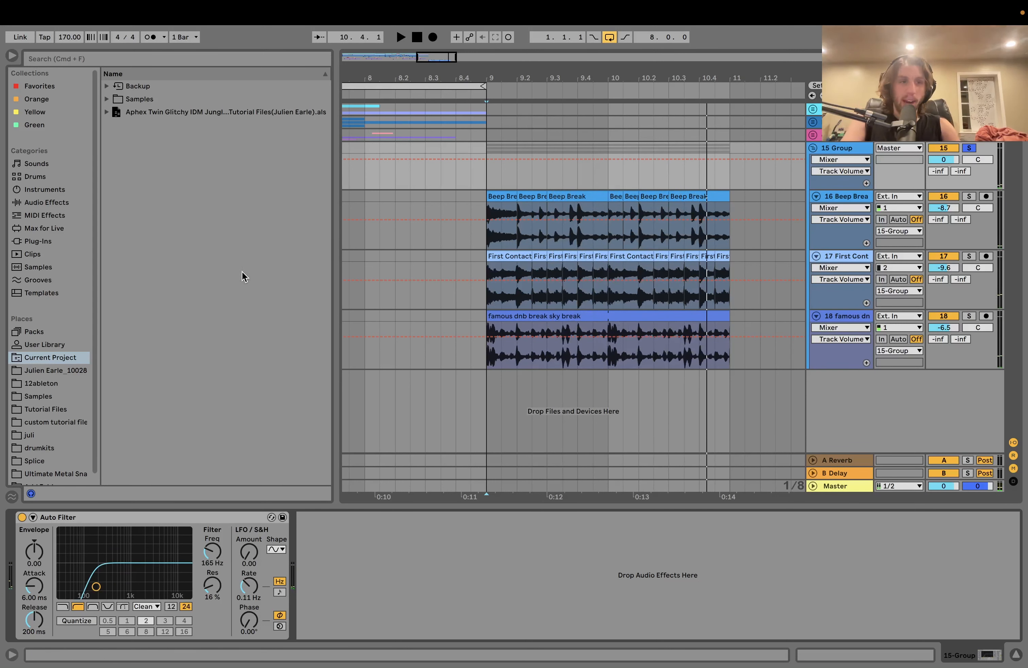
# Find BREAKBEAT 2.wav in the project's imported samples and select it.
pyautogui.click(106, 99)
pyautogui.click(115, 112)
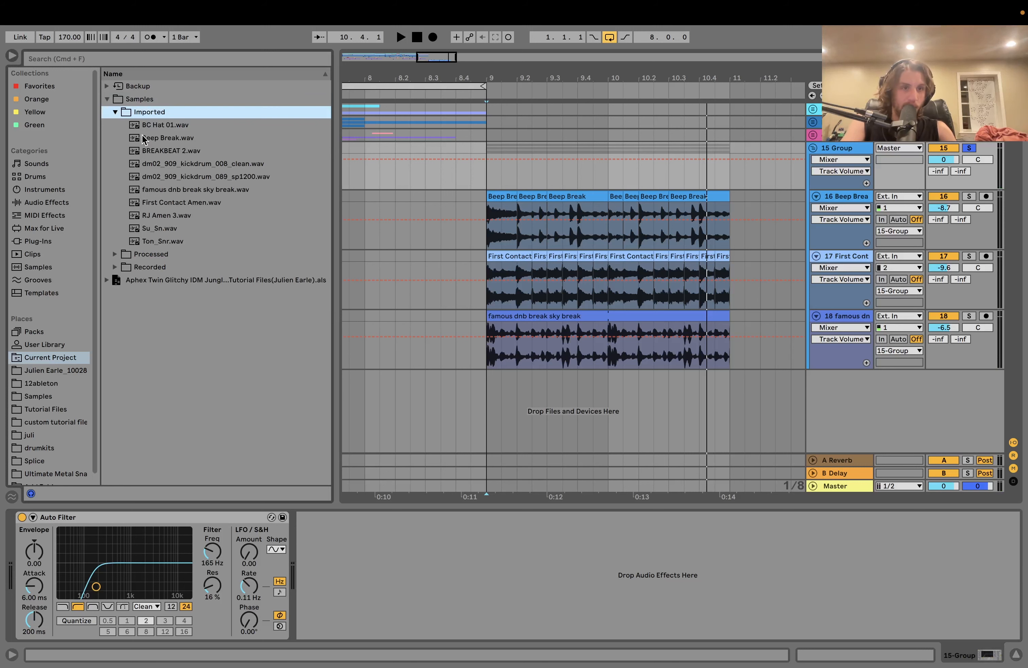
pyautogui.click(151, 152)
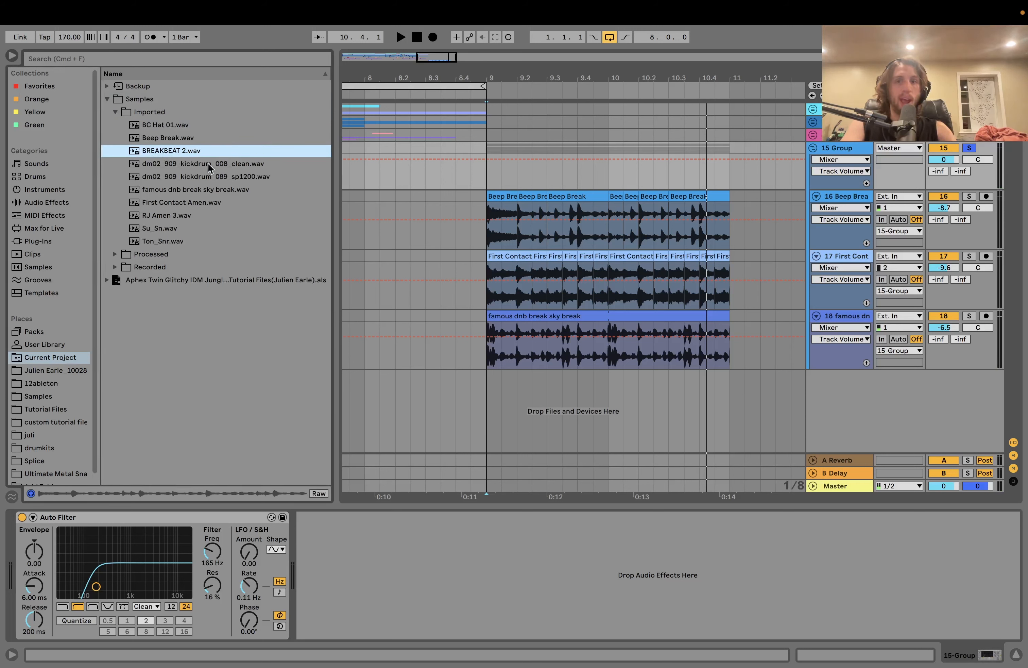
# Unfold the breakbeats group, show the drum rack of its first BREAKBEAT 2 track, and solo that track.
pyautogui.moveTo(395, 75); pyautogui.dragTo(613, 76)
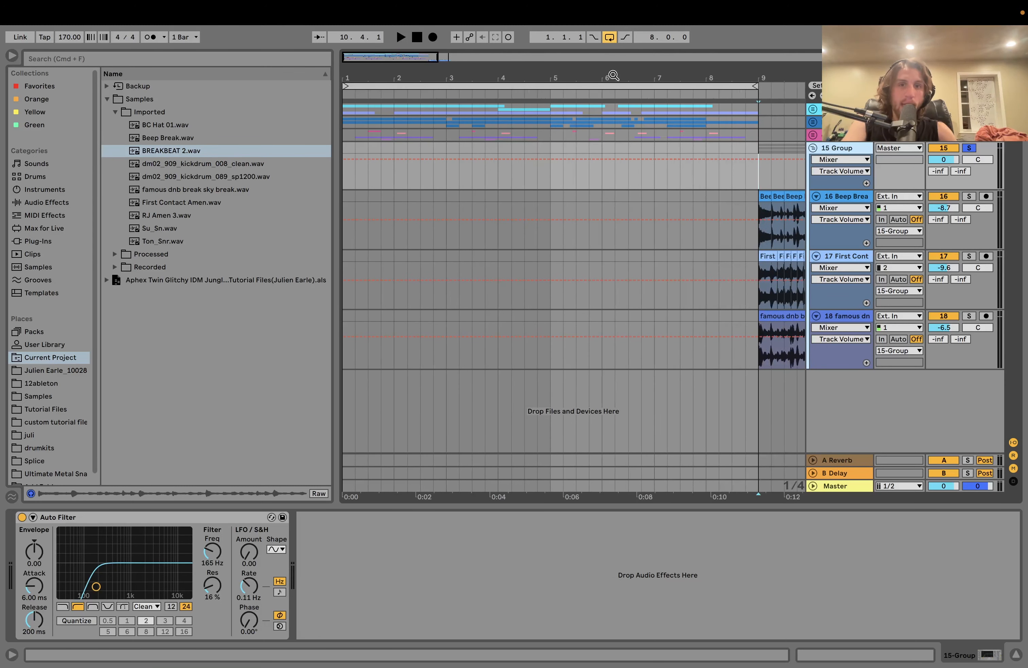
pyautogui.click(813, 123)
pyautogui.click(843, 169)
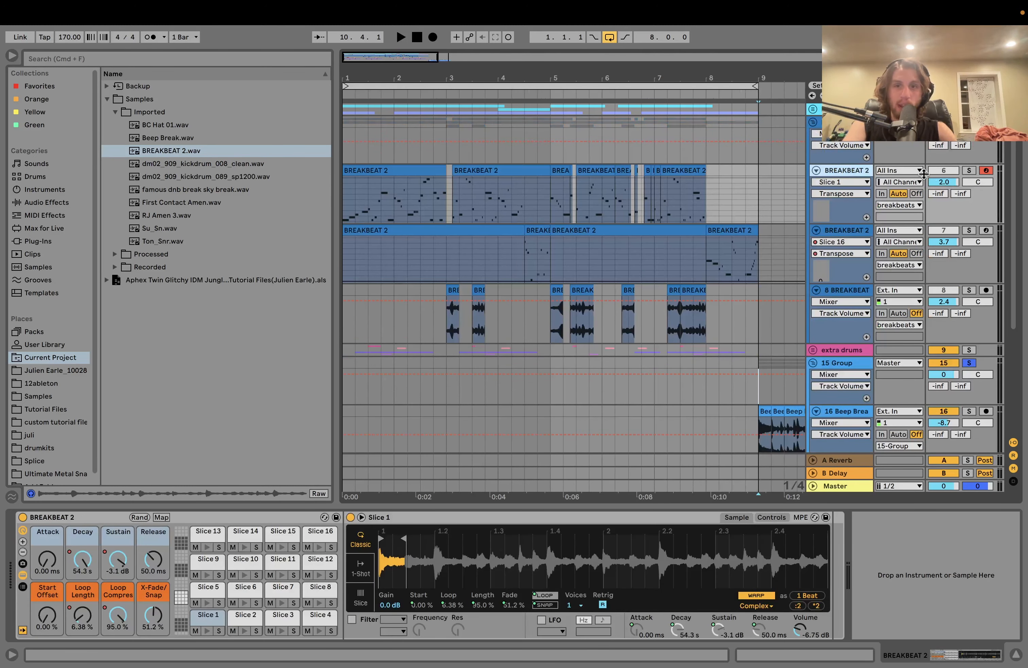
pyautogui.click(967, 171)
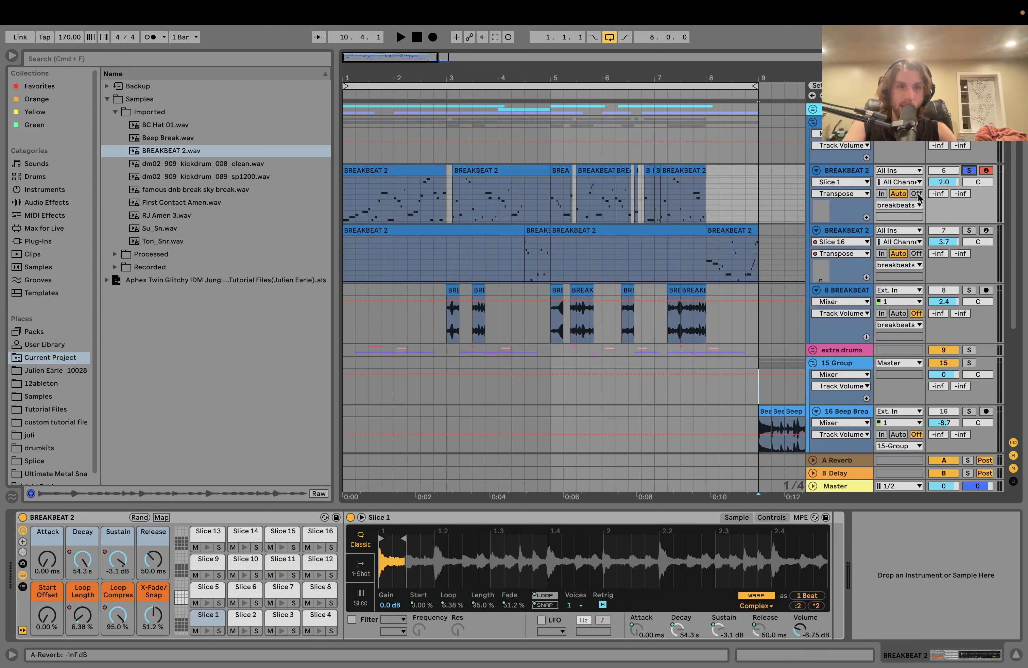
# Review the Slice to New MIDI Track options for BREAKBEAT 2.wav, including the slice divisions, and dismiss them without slicing.
pyautogui.rightClick(179, 157)
pyautogui.click(225, 189)
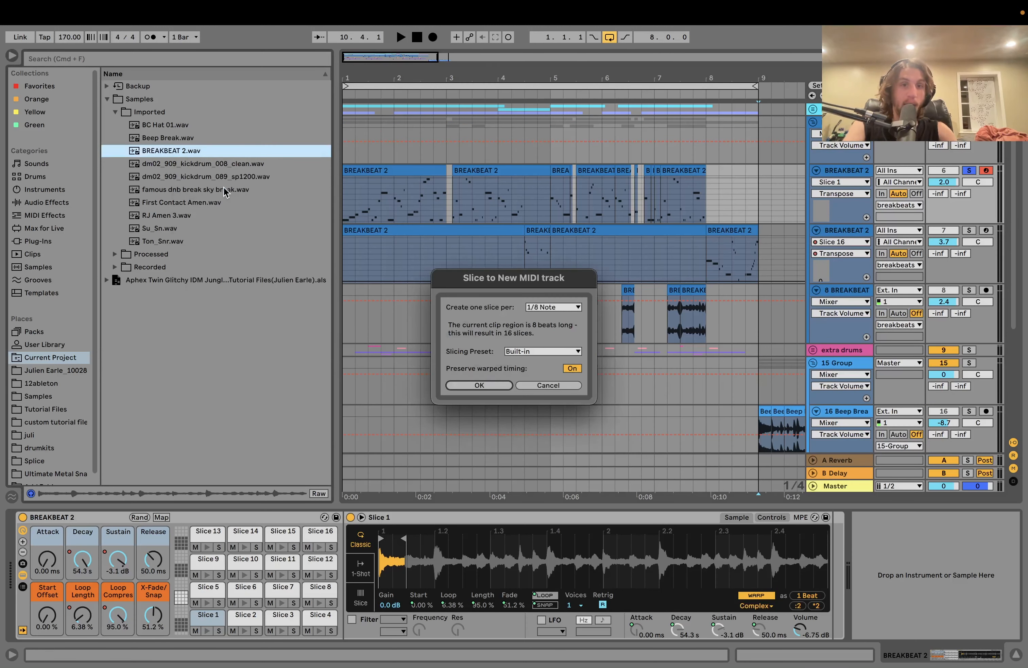
pyautogui.click(547, 309)
pyautogui.click(545, 310)
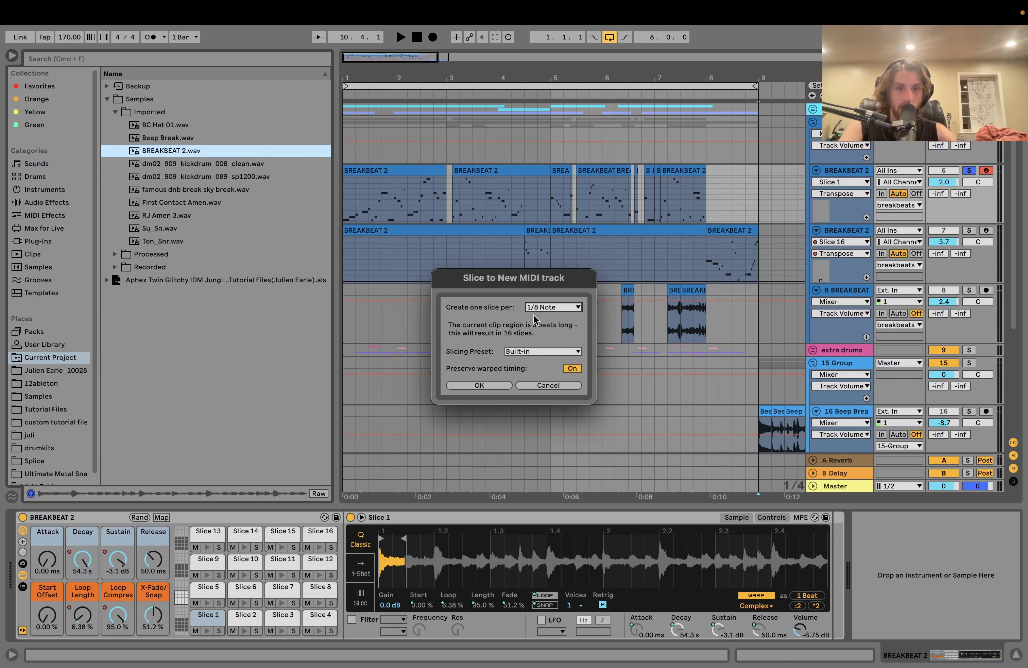
pyautogui.click(540, 384)
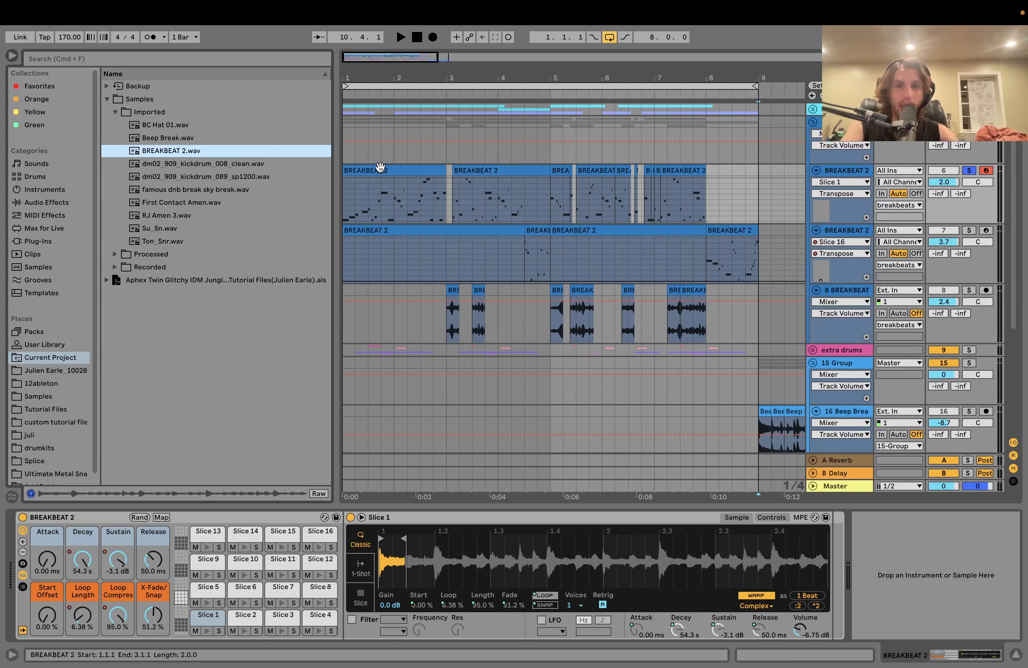
# Select the first BREAKBEAT 2 clip, audition and inspect Slices 1 to 4 in the drum rack, and play the clip.
pyautogui.click(378, 166)
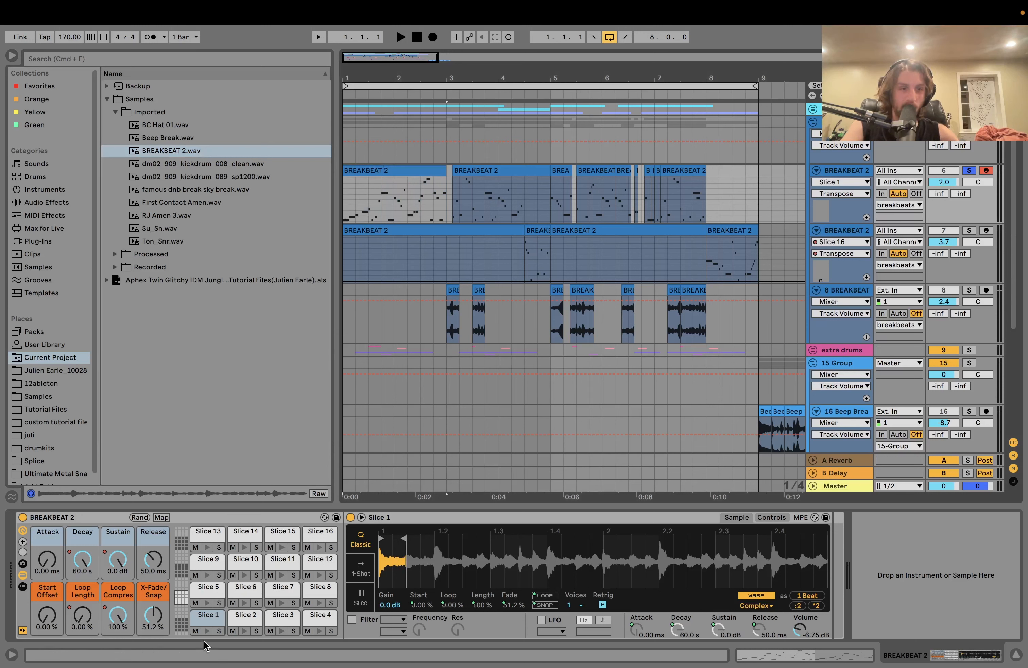
pyautogui.click(207, 630)
pyautogui.click(245, 631)
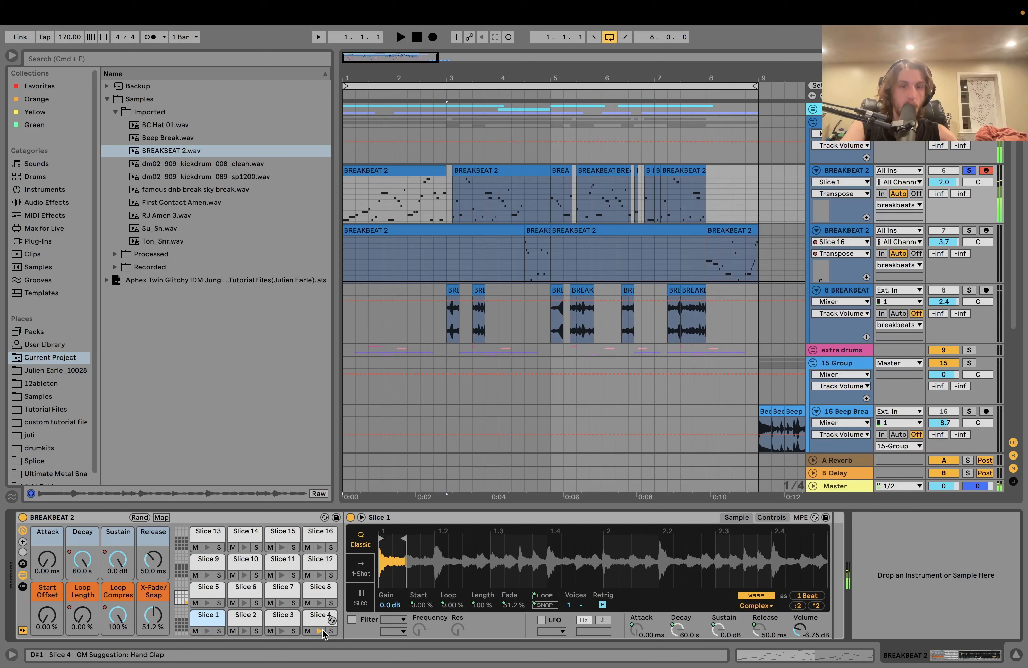
pyautogui.click(242, 621)
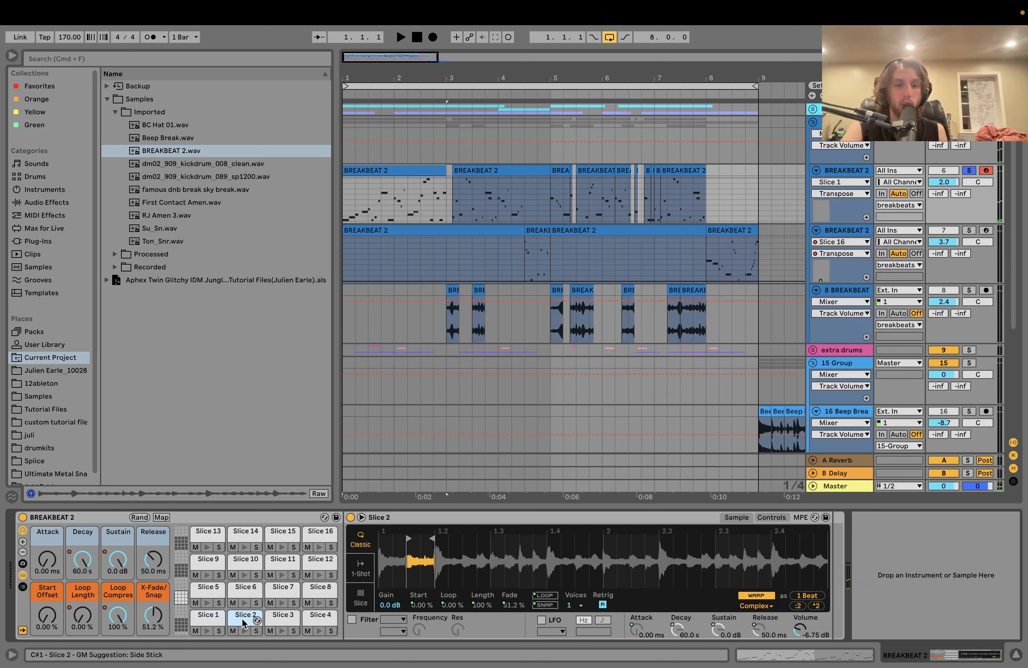
pyautogui.click(283, 618)
pyautogui.click(308, 620)
pyautogui.press('space')
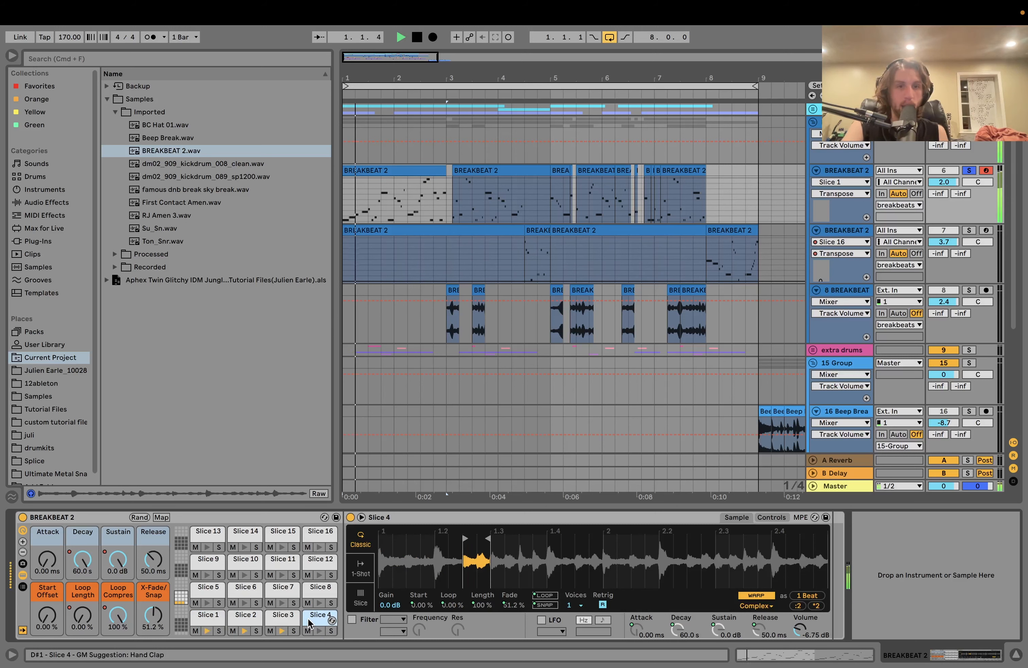
# Select all BREAKBEAT 2 clips on the soloed track from bar 1 to bar 9 and consolidate them into one clip.
pyautogui.press('space')
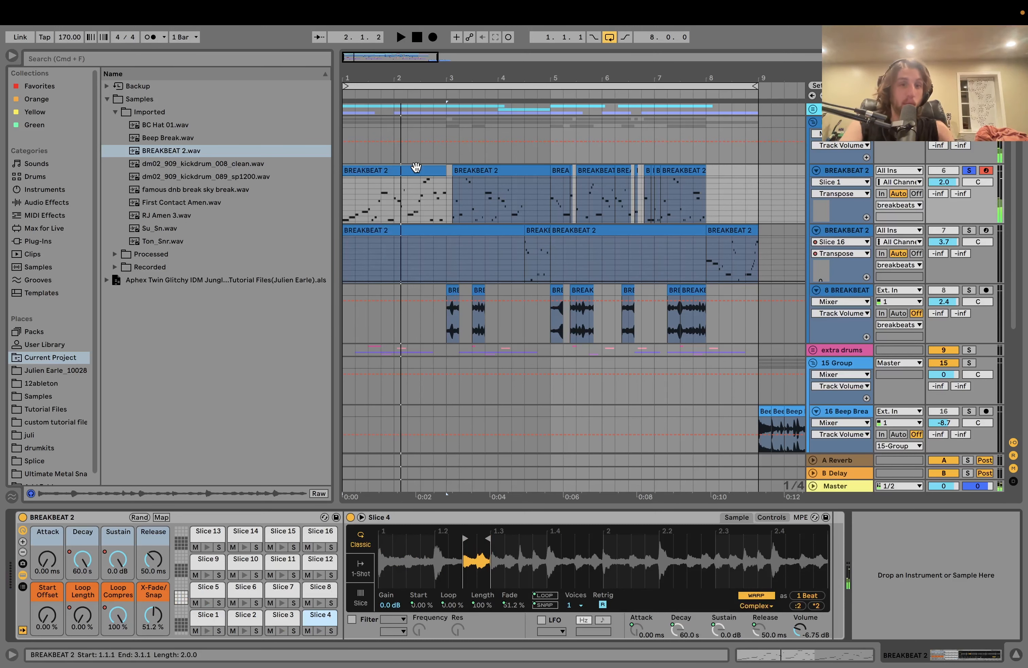
pyautogui.doubleClick(416, 167)
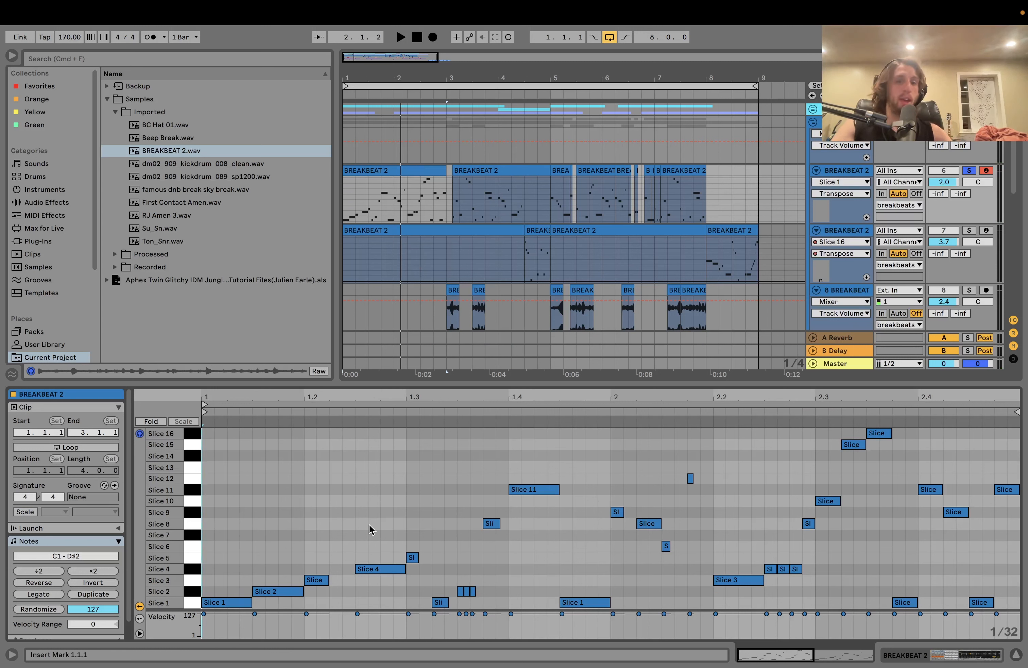
pyautogui.keyDown('shift'); pyautogui.click(754, 172); pyautogui.keyUp('shift')
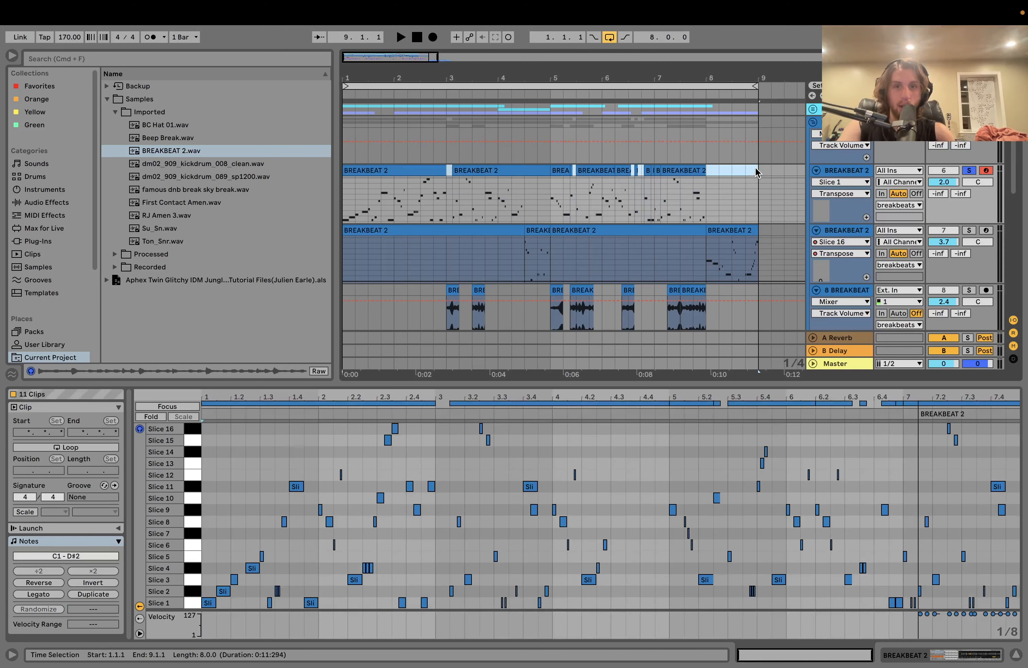
pyautogui.press('super+j')
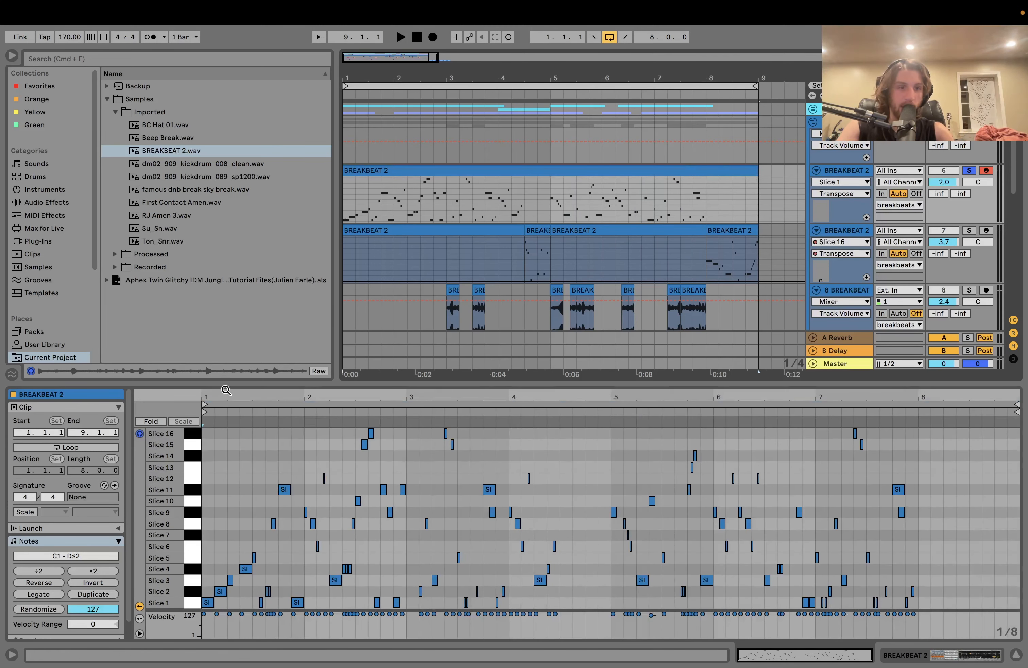
# Play the opening slices of the consolidated clip from bar 1, and play it again from 1.2.1.
pyautogui.moveTo(226, 390); pyautogui.dragTo(345, 439)
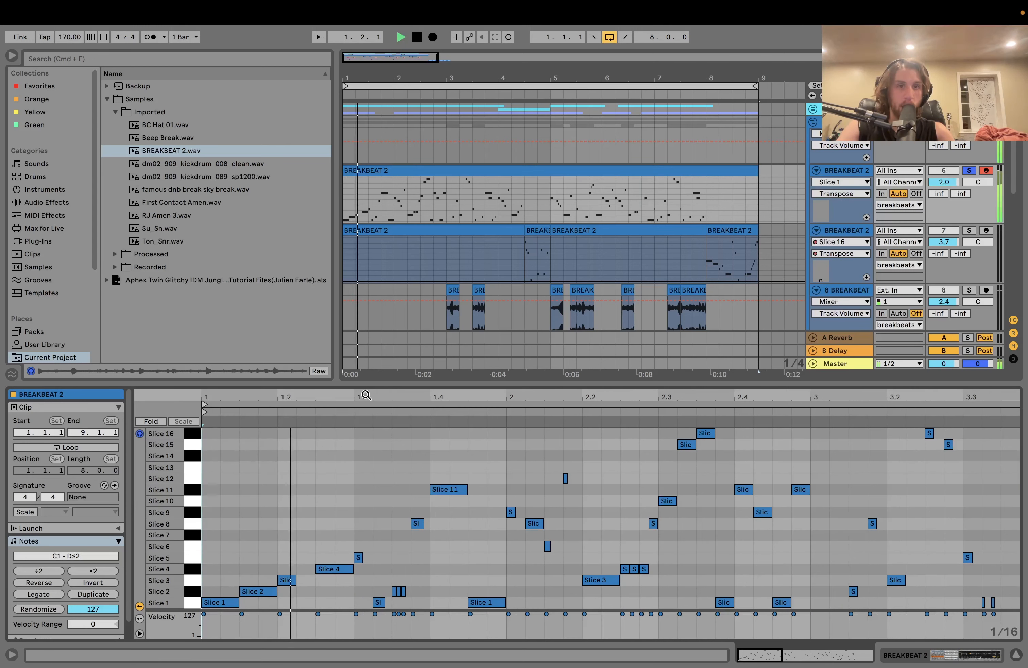
pyautogui.click(355, 211)
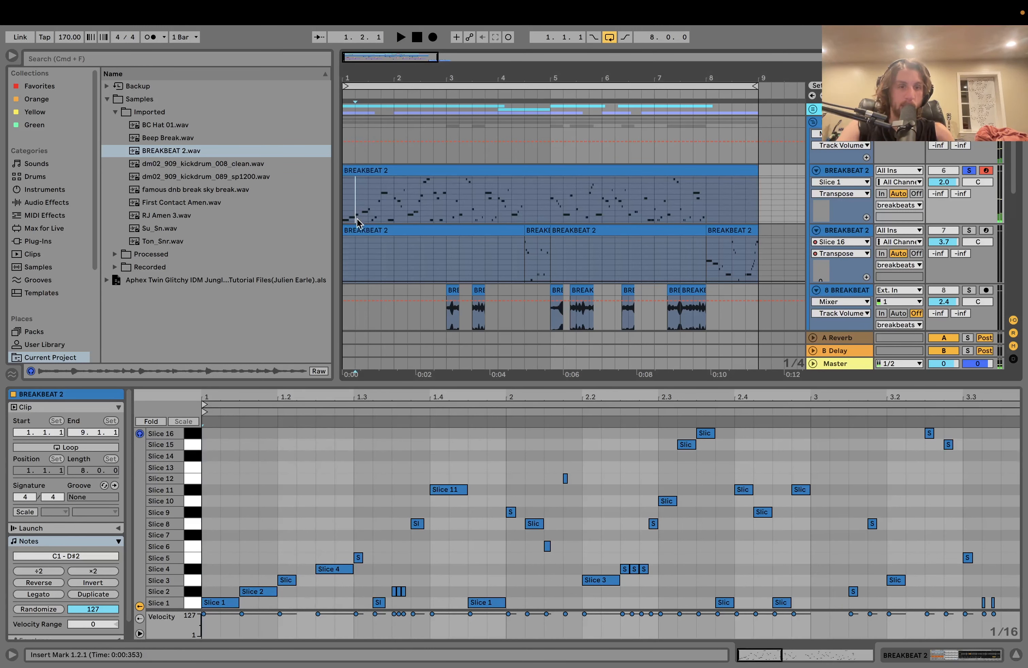
pyautogui.press('space')
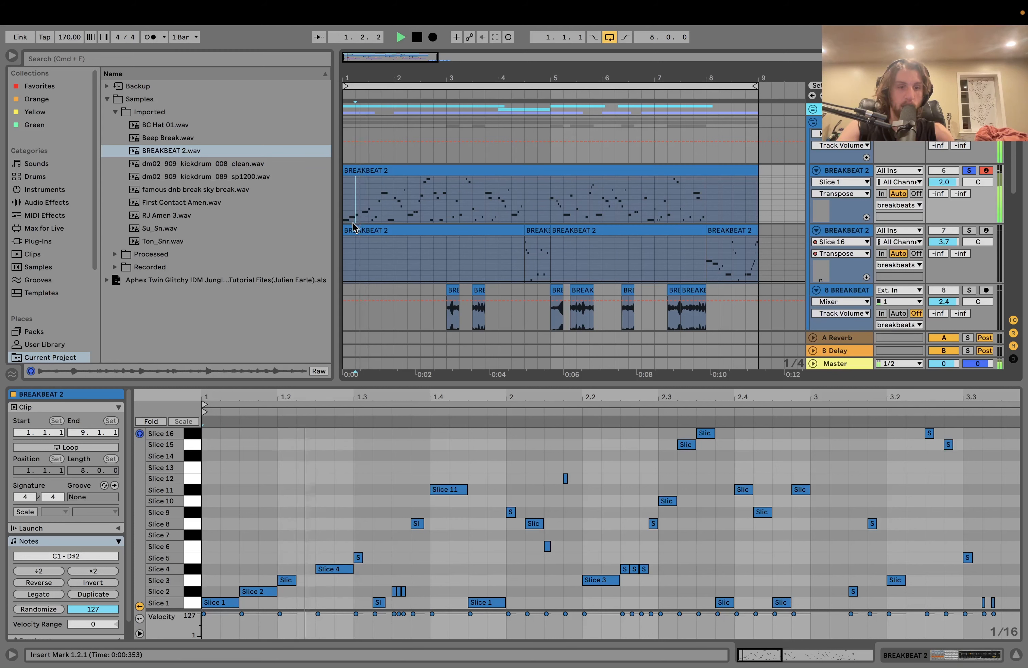
pyautogui.press('space')
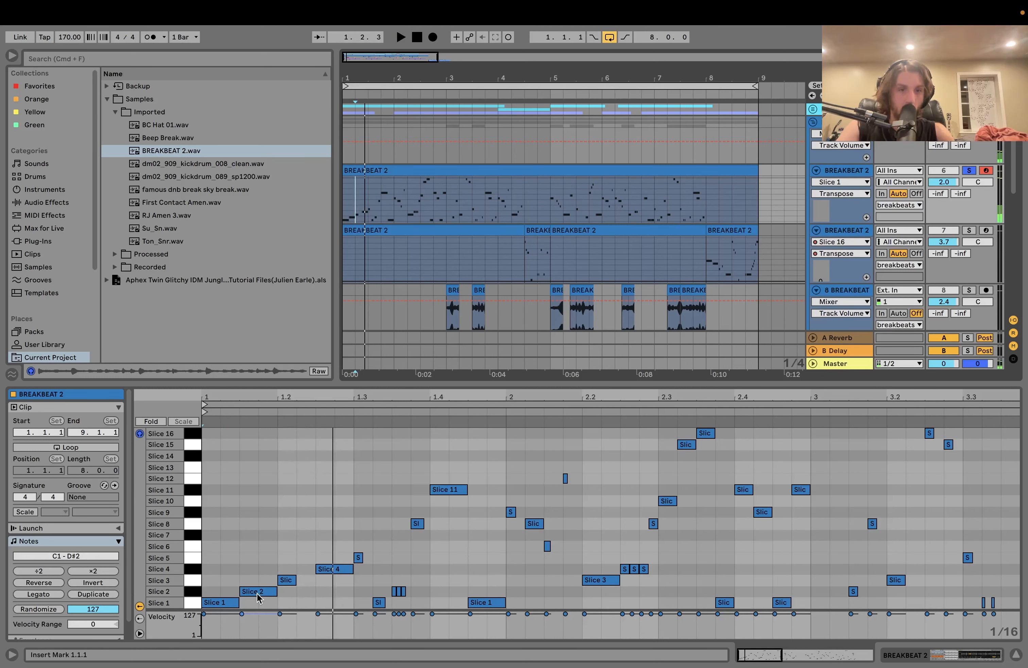
# Play the consolidated clip briefly from 1.3.1 to hear the Slice 5, Slice 1 and repeated Slice 2 notes.
pyautogui.scroll(5, 374, 206)
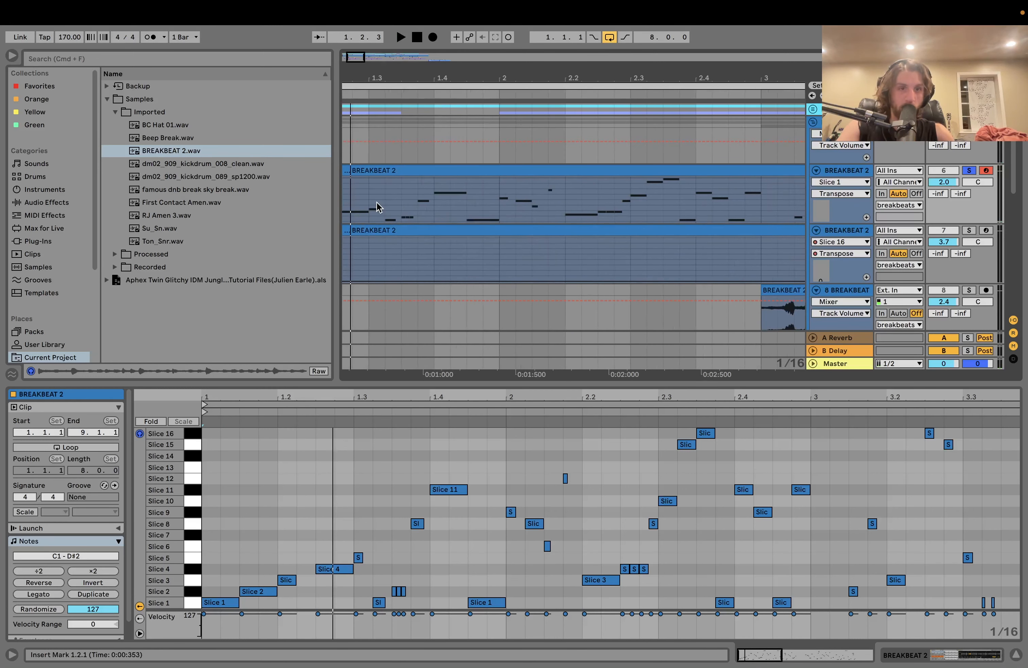
pyautogui.click(376, 207)
pyautogui.press('space')
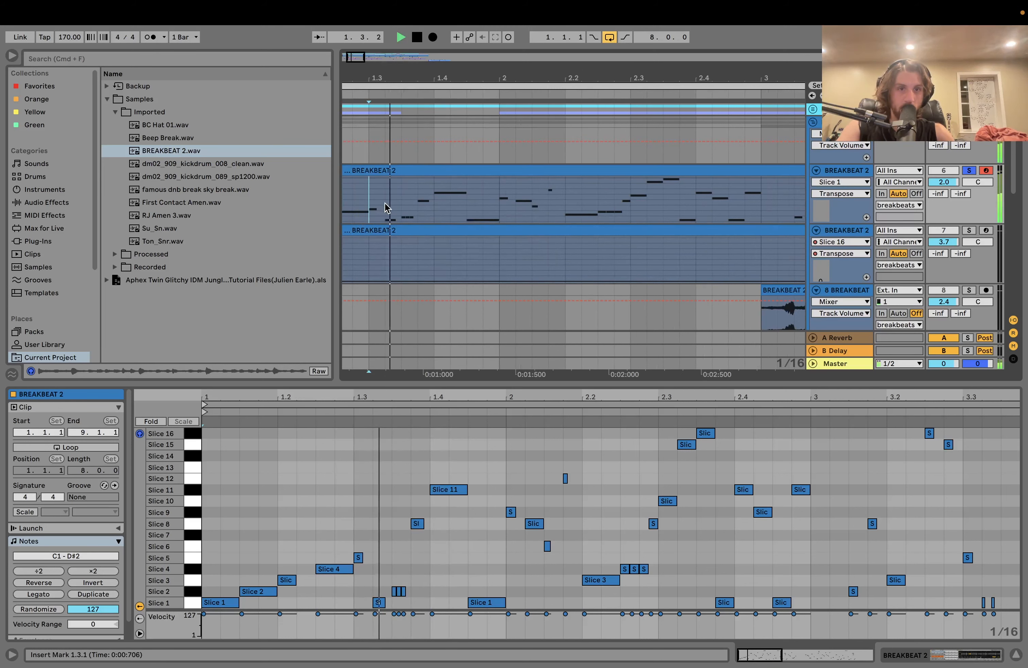
pyautogui.press('space')
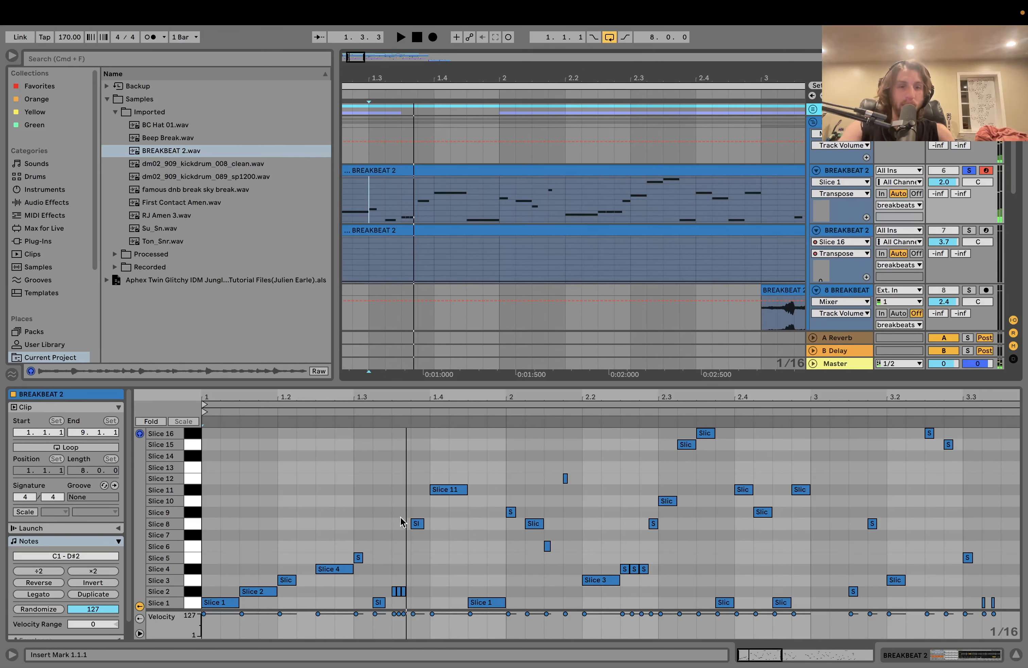
# Examine the notes around beat 1.3 up close, play from 1.3.3, and place the insert marker at 1.4.1.
pyautogui.scroll(5, 402, 521)
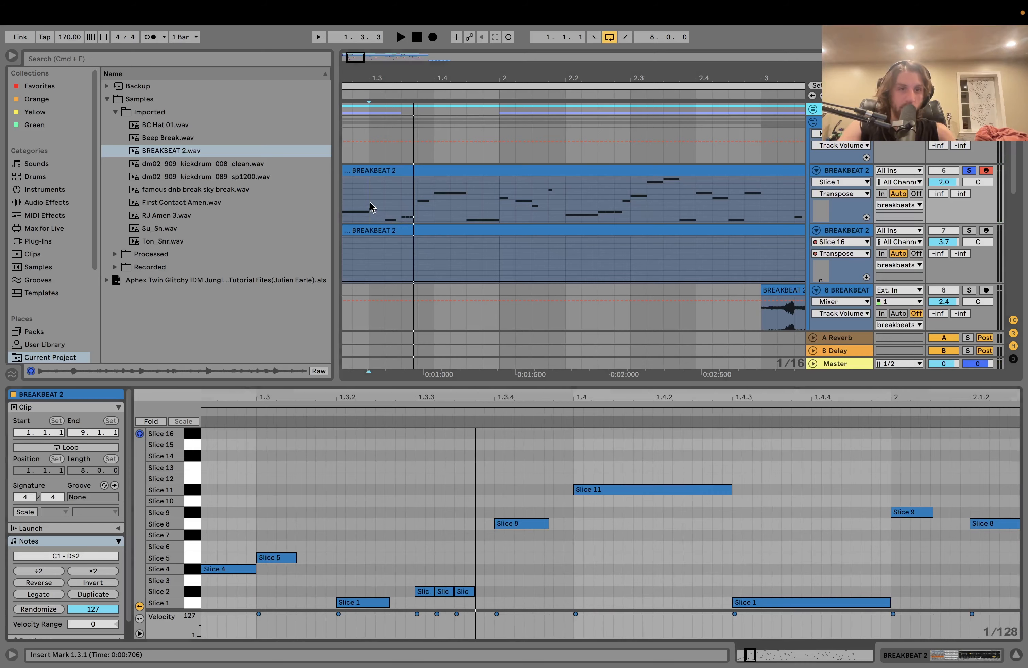
pyautogui.click(373, 208)
pyautogui.click(402, 213)
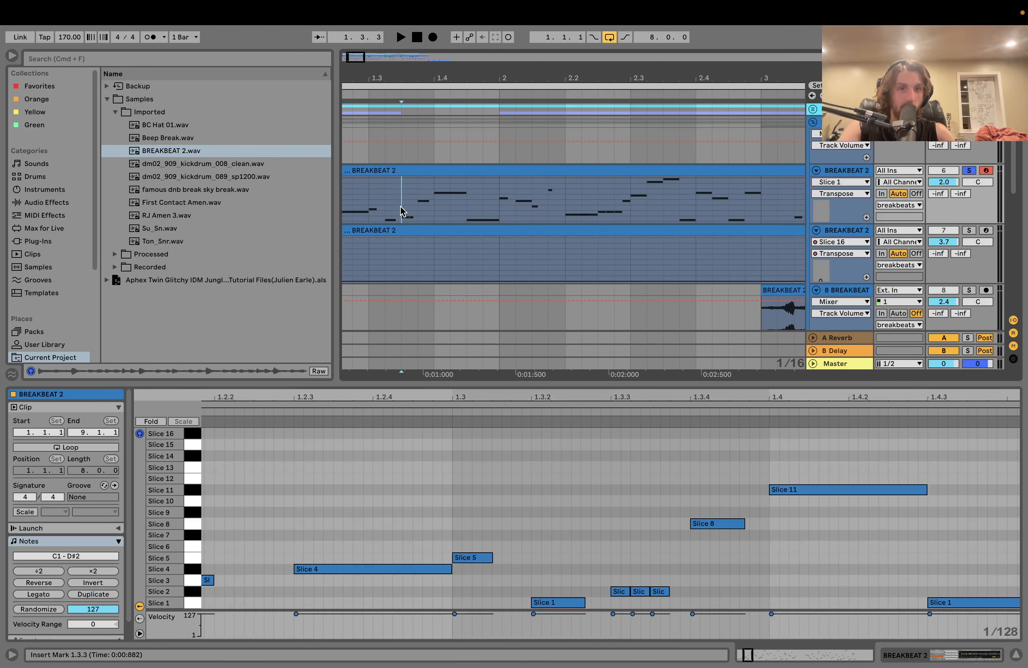
pyautogui.press('space')
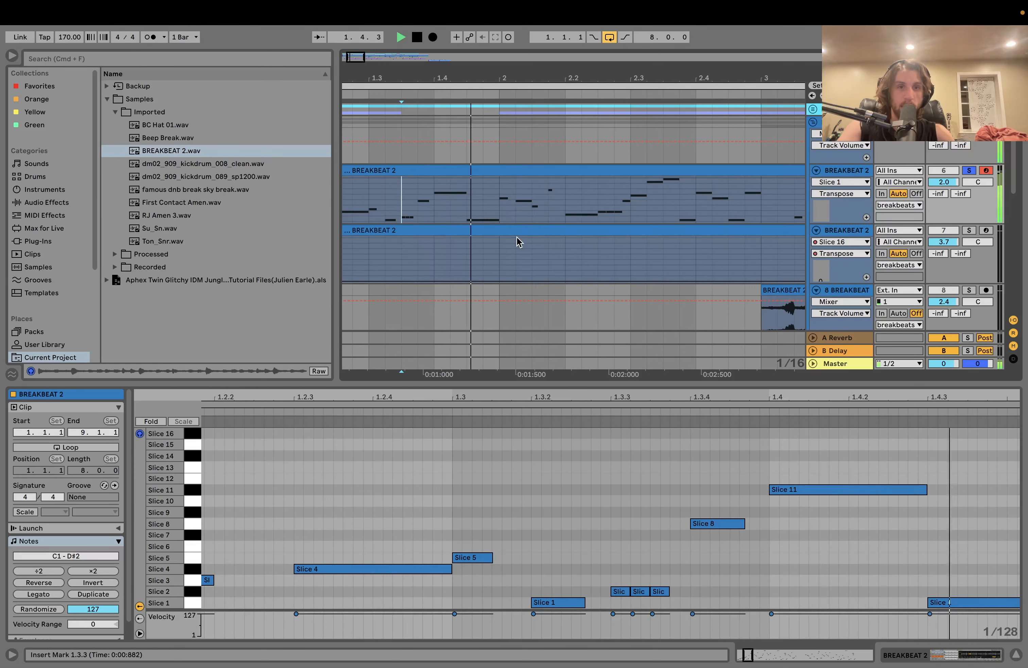
pyautogui.click(443, 211)
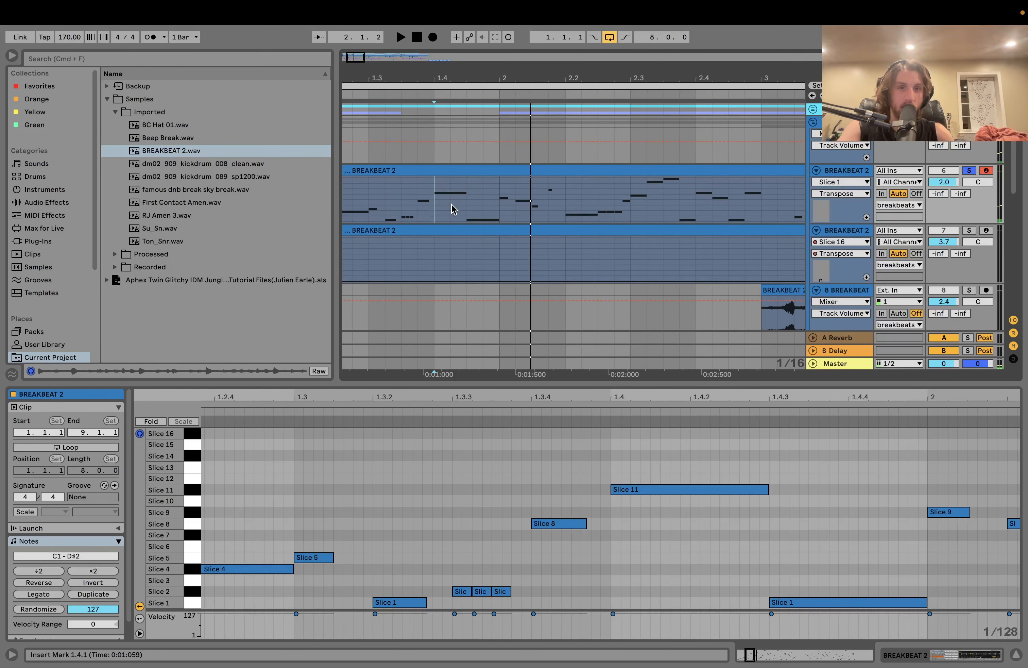
# Select the beat from 2.1.1 to 2.2.1 in the consolidated clip and play the break onward from there.
pyautogui.moveTo(502, 215); pyautogui.dragTo(560, 211)
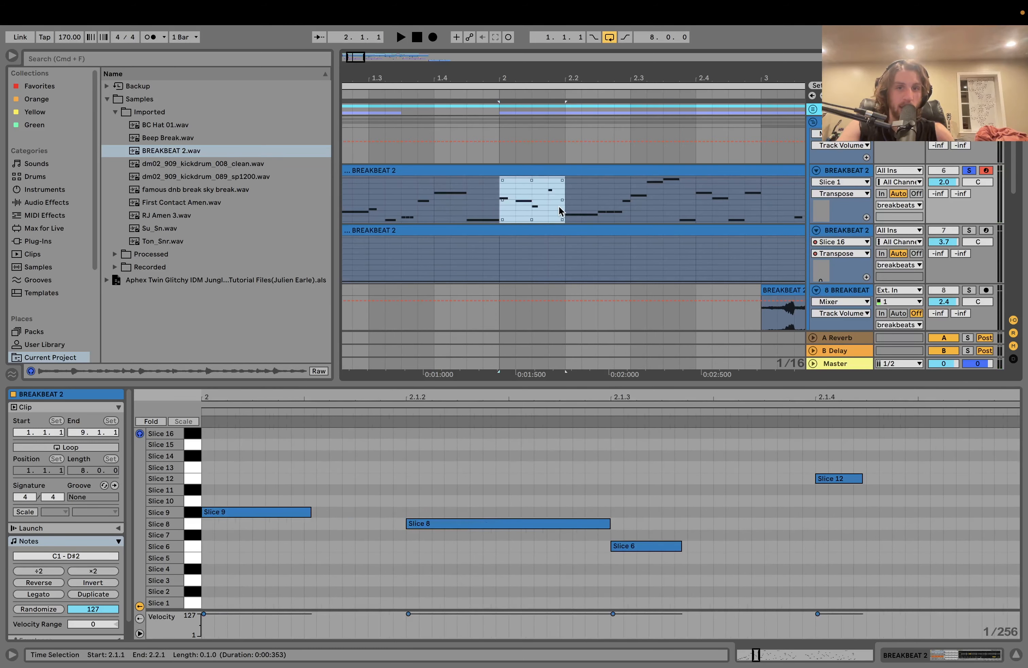
pyautogui.press('space')
pyautogui.press('-')
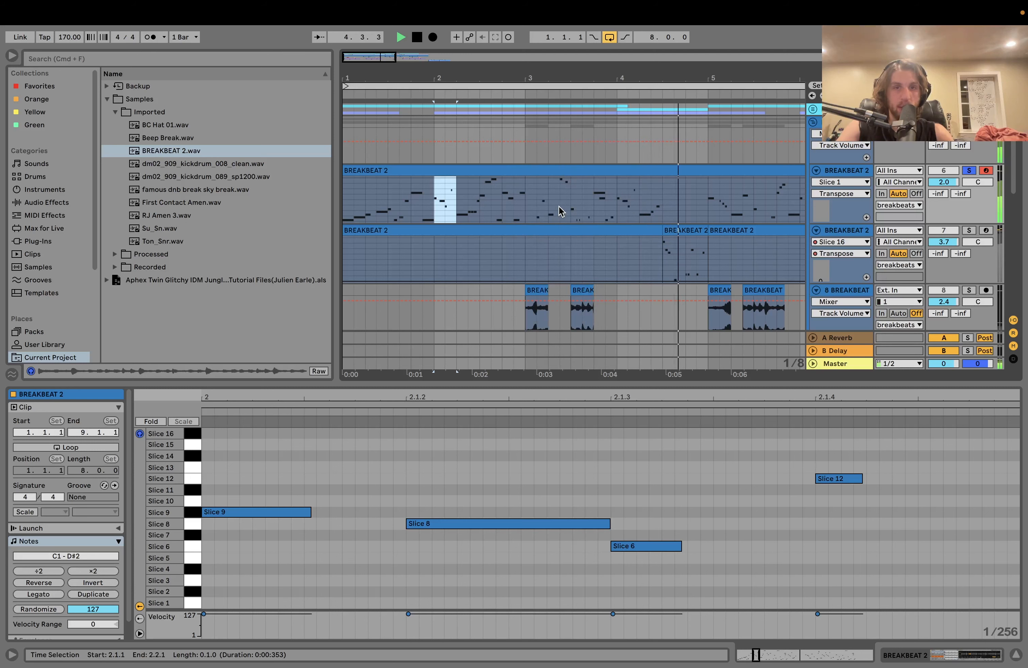
pyautogui.press('space')
# Select the whole consolidated clip and examine its slice notes across bars 1 to 4.
pyautogui.click(569, 170)
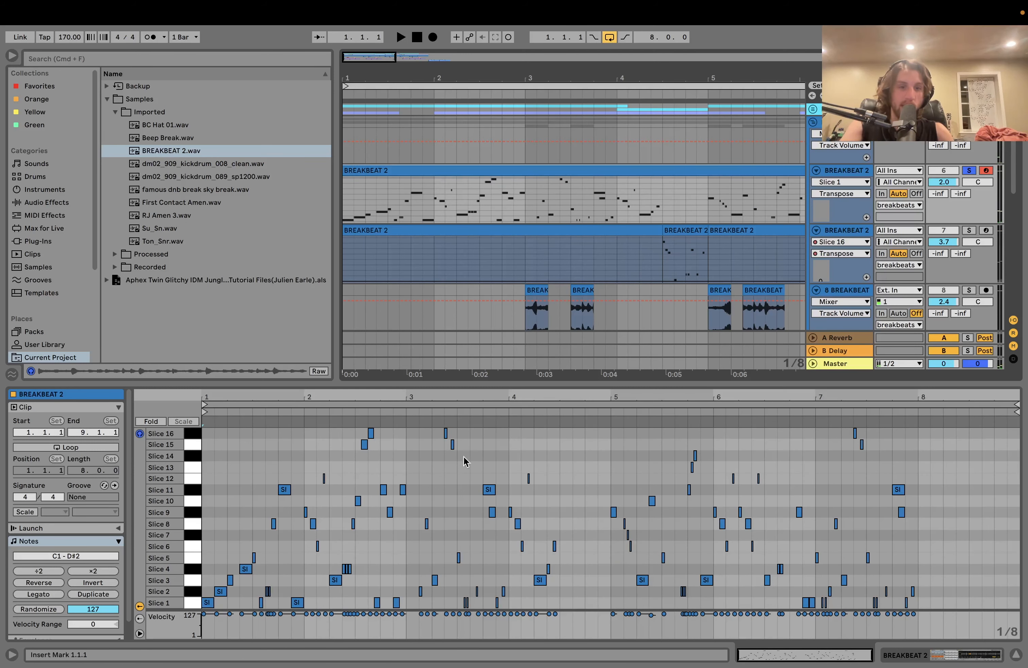
pyautogui.scroll(5, 455, 468)
pyautogui.hscroll(-3, 562, 467)
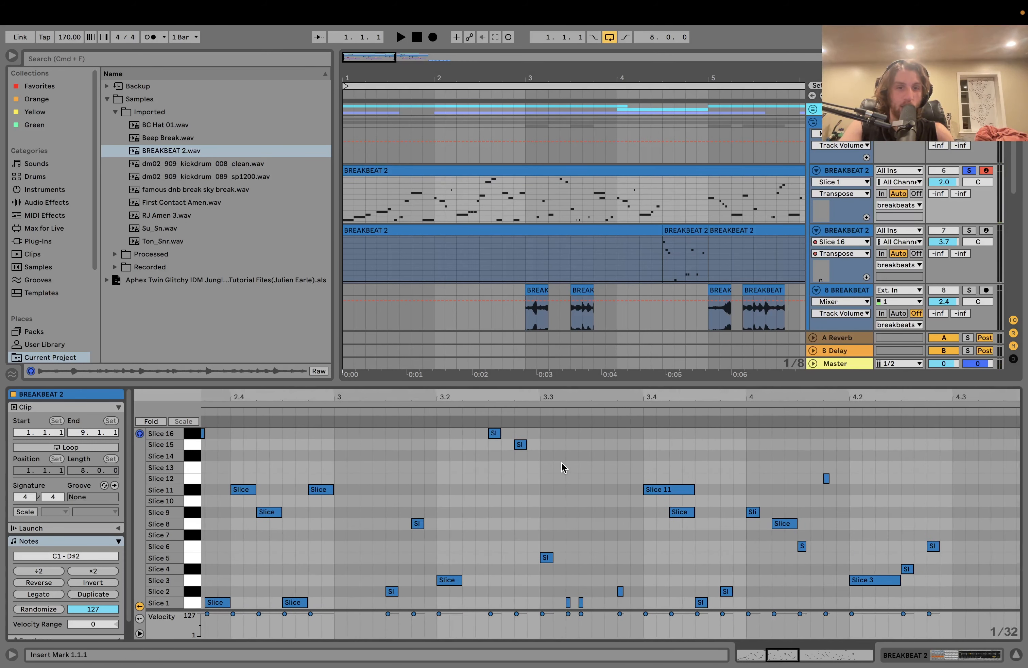
pyautogui.hscroll(-20, 537, 470)
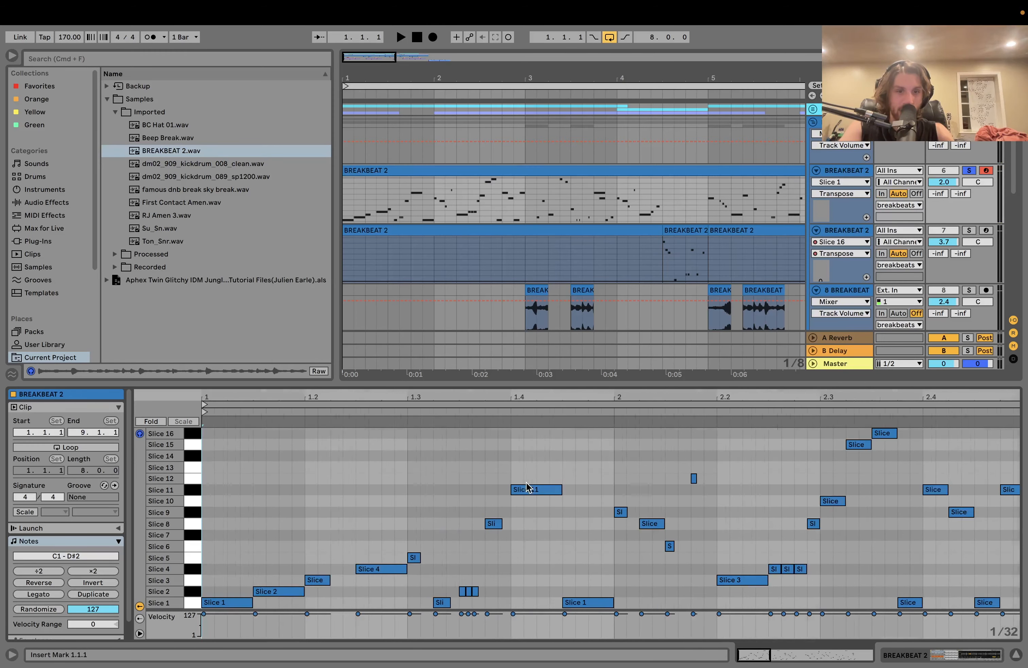
pyautogui.click(553, 200)
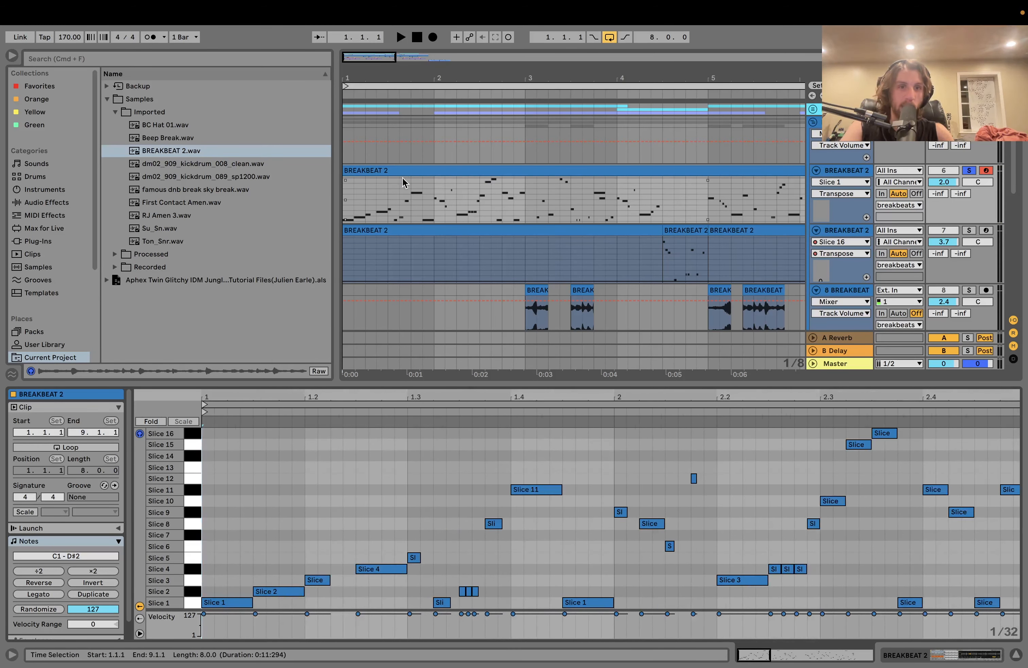
# Set the arrangement loop to bar 1 of the consolidated clip and play it.
pyautogui.moveTo(439, 204); pyautogui.dragTo(345, 168)
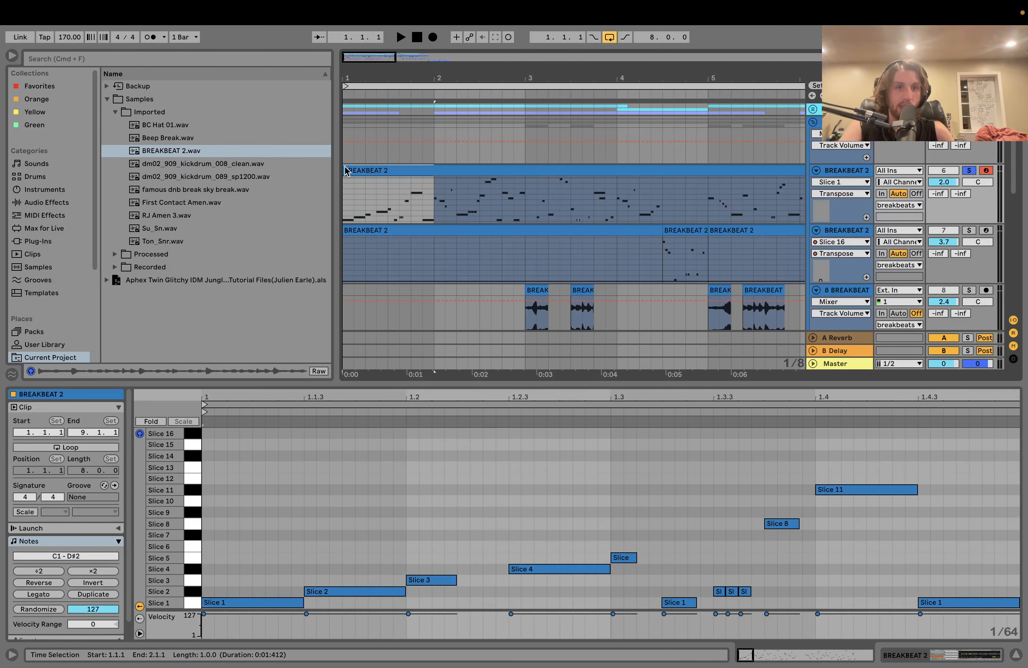
pyautogui.press('super+l')
pyautogui.press('space')
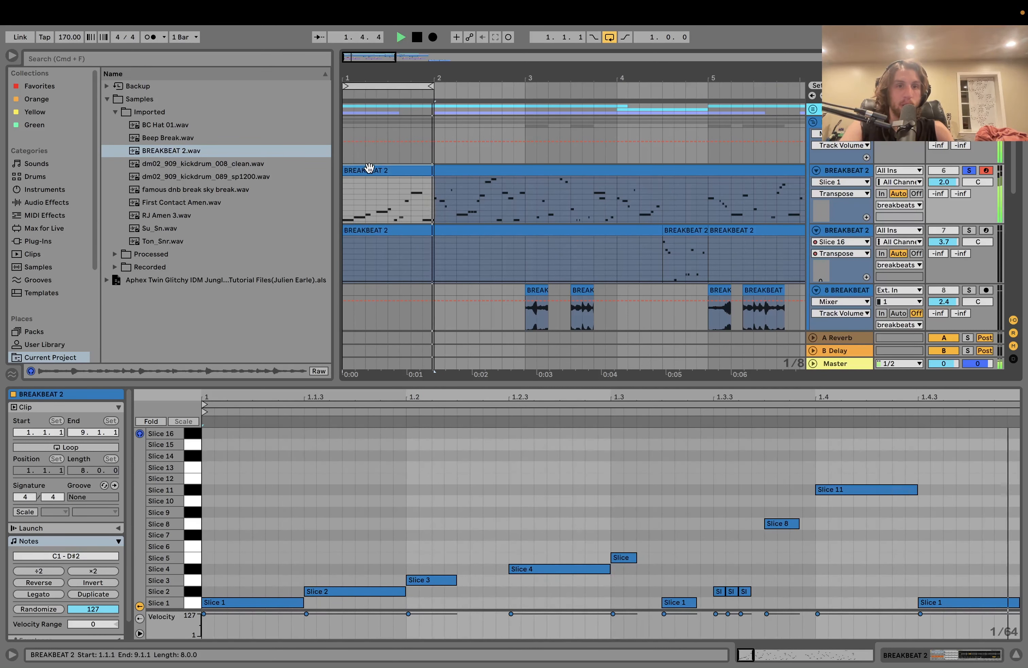
pyautogui.press('space')
# Duplicate bar 1 into bar 2 and replace the copy's Slice 2 note with short Slice 14 and Slice 15 notes at 1.1.3 and 1.1.4.
pyautogui.press('super+d')
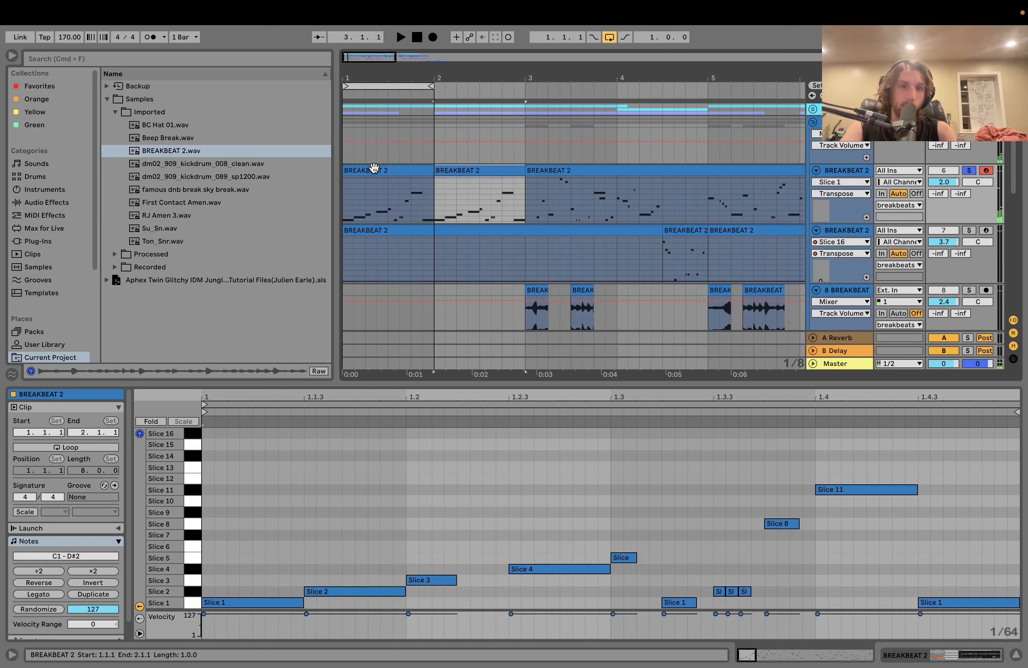
pyautogui.click(323, 591)
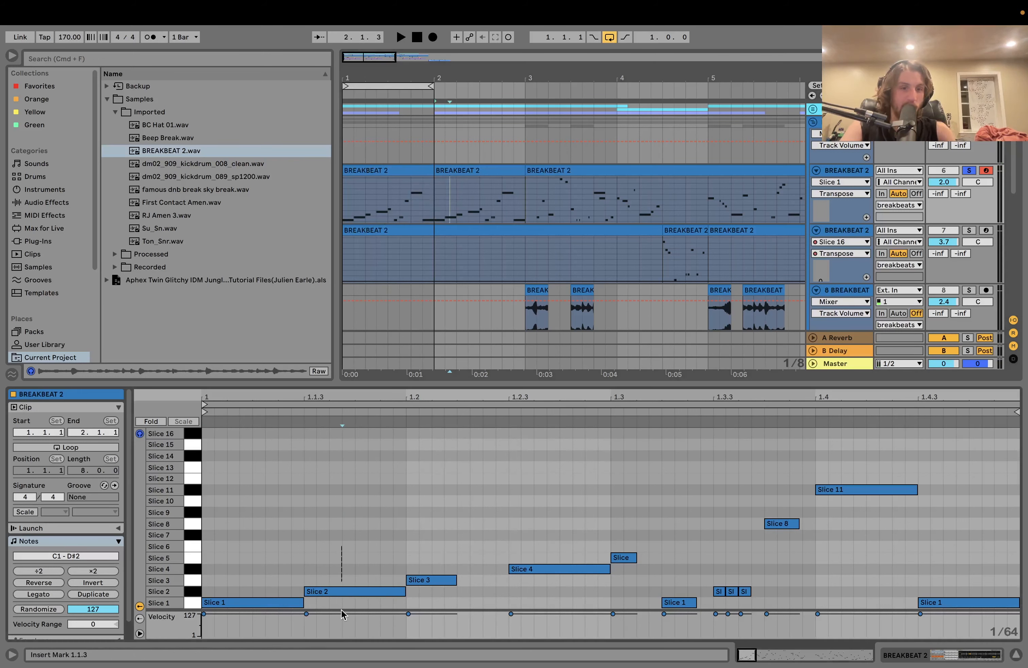
pyautogui.hotkey('shift', 'Up')
pyautogui.hotkey('shift', 'Left')
pyautogui.hotkey('shift', 'Left')
pyautogui.hotkey('shift', 'Left')
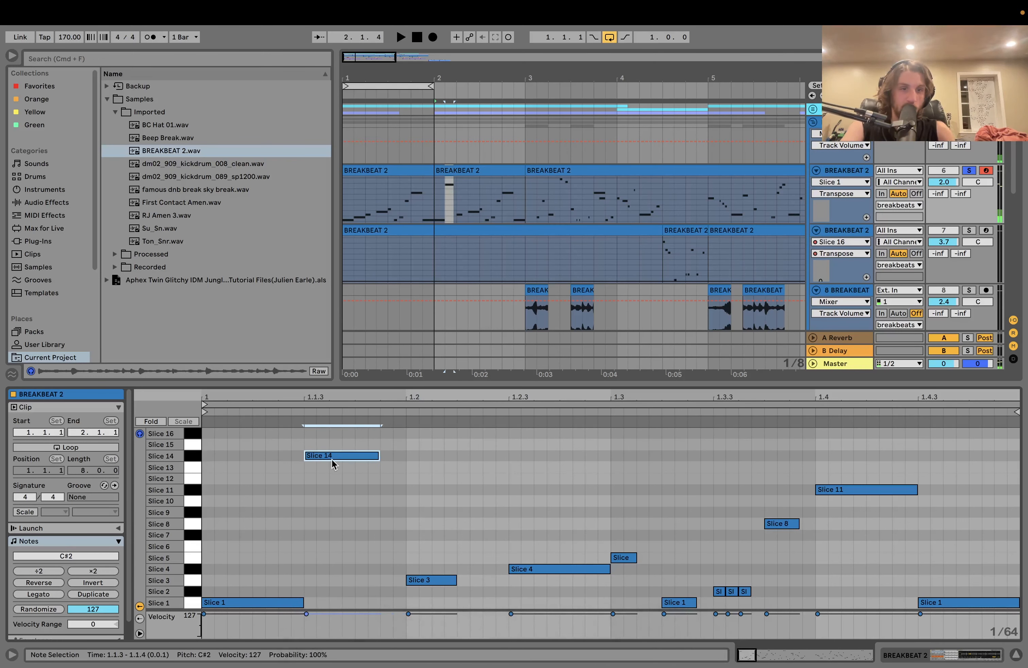
pyautogui.hotkey('shift', 'Left')
pyautogui.press('super+d')
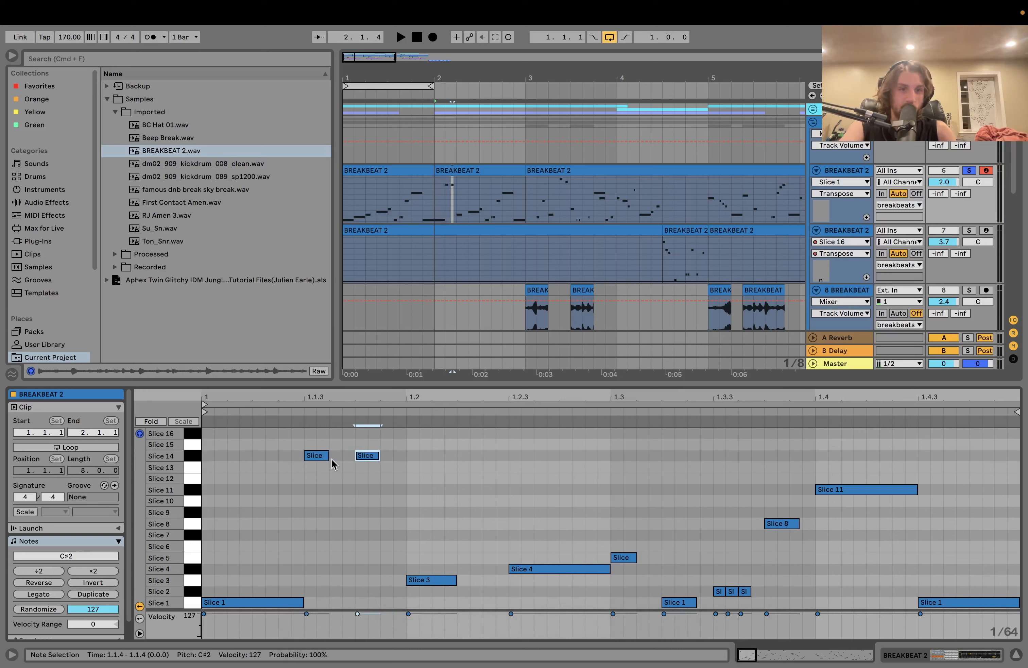
pyautogui.press('Up')
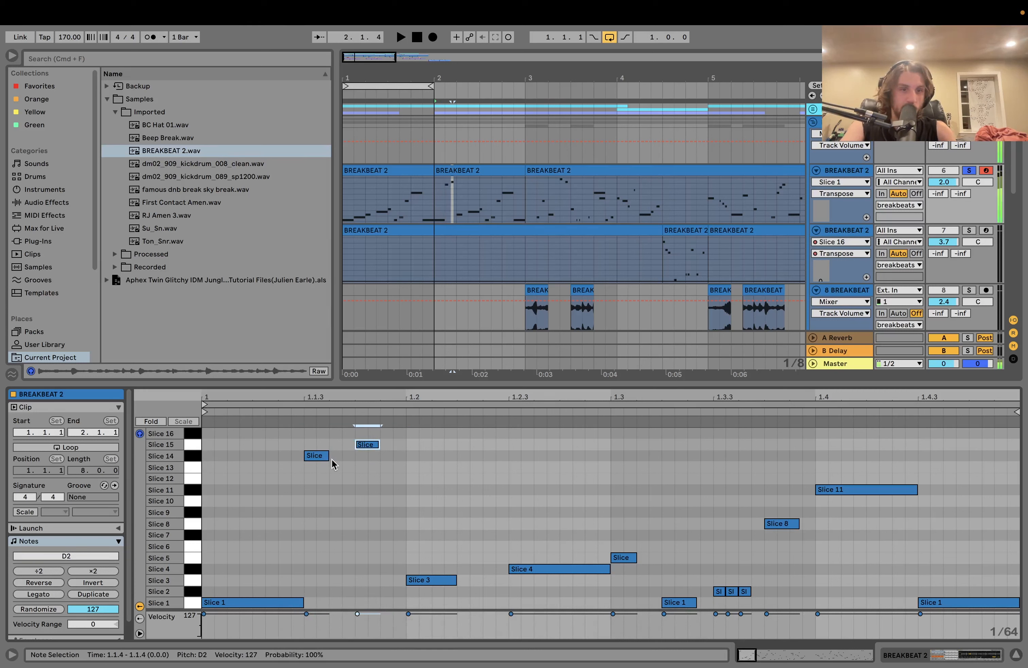
# Shorten the Slice 3 note at 1.2 in the duplicated bar, repeat it as a run of short hits, and play the bar.
pyautogui.click(428, 580)
pyautogui.hotkey('shift', 'Left')
pyautogui.hotkey('shift', 'Left')
pyautogui.hotkey('shift', 'Left')
pyautogui.press('super+d')
pyautogui.press('super+d')
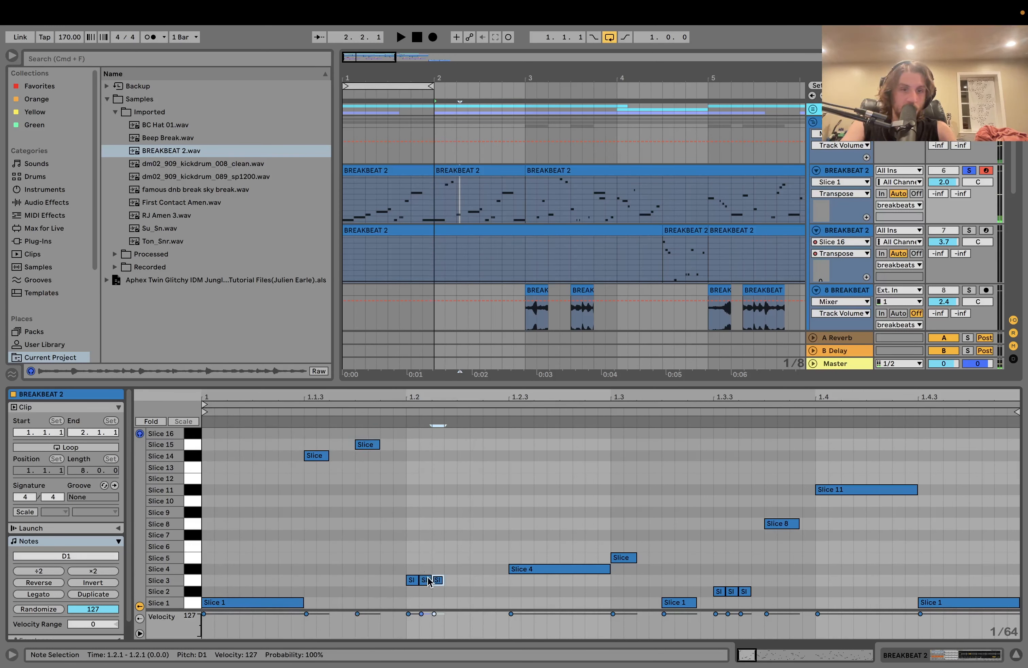
pyautogui.press('super+d')
pyautogui.press('space')
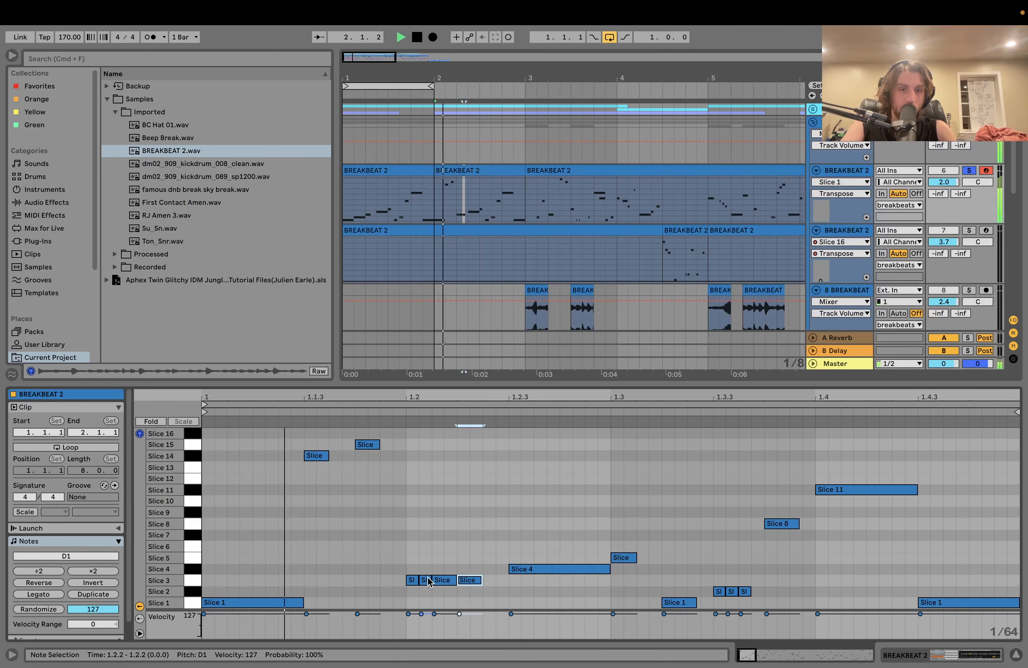
# Space out the last two repeated Slice 3 hits, shorten the Slice 4 note, add a short Slice 3 hit at 1.2.4, and play.
pyautogui.moveTo(433, 581); pyautogui.dragTo(551, 571)
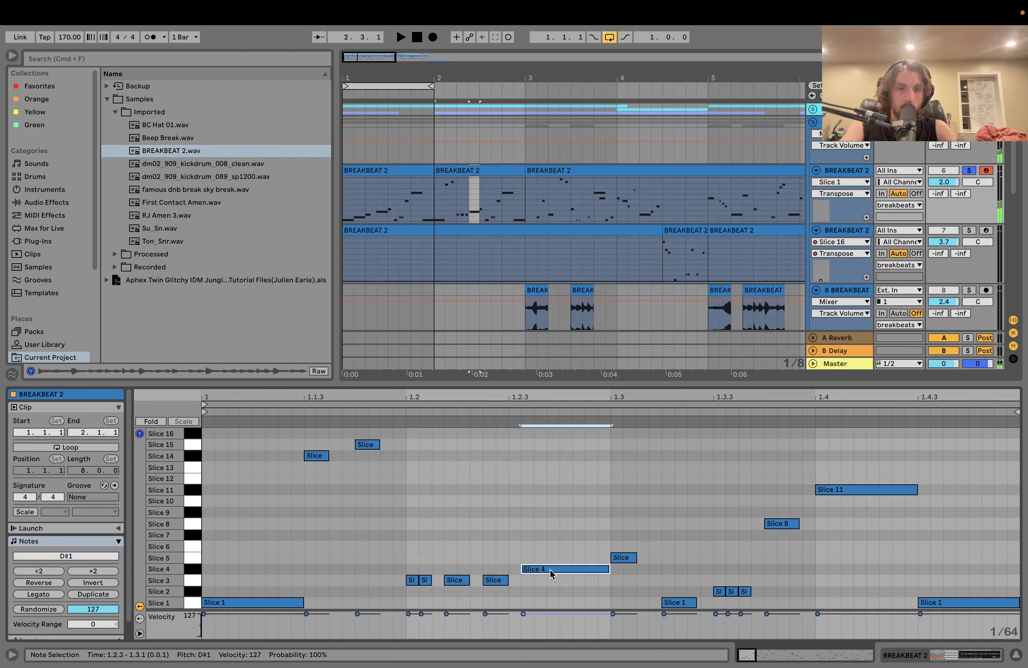
pyautogui.hotkey('shift', 'Left')
pyautogui.hotkey('shift', 'Left')
pyautogui.hotkey('shift', 'Left')
pyautogui.hotkey('shift', 'Left')
pyautogui.hotkey('shift', 'Left')
pyautogui.press('super+d')
pyautogui.press('Right')
pyautogui.press('Right')
pyautogui.press('Down')
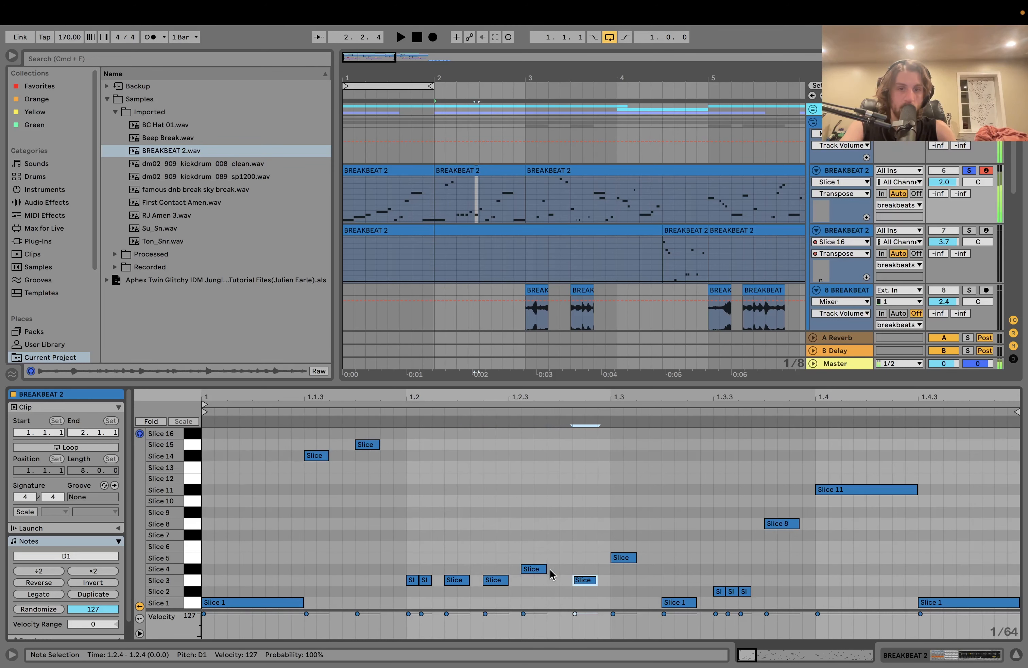
pyautogui.press('space')
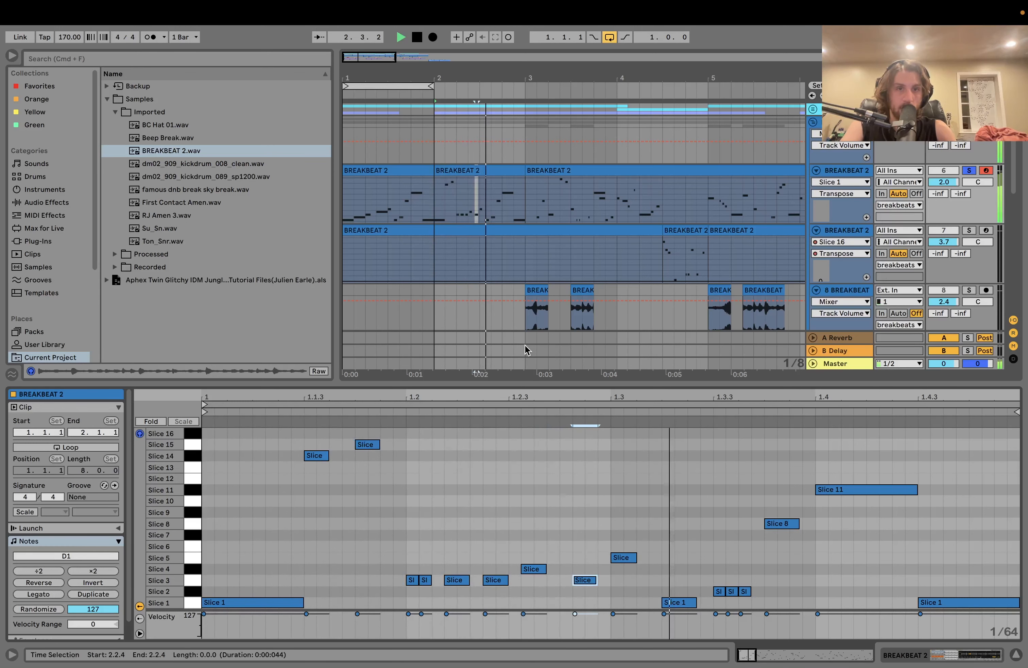
# Stop playback and extend the start of the clip at bar 3 back to bar 1, over the duplicated variation.
pyautogui.click(528, 170)
pyautogui.press('space')
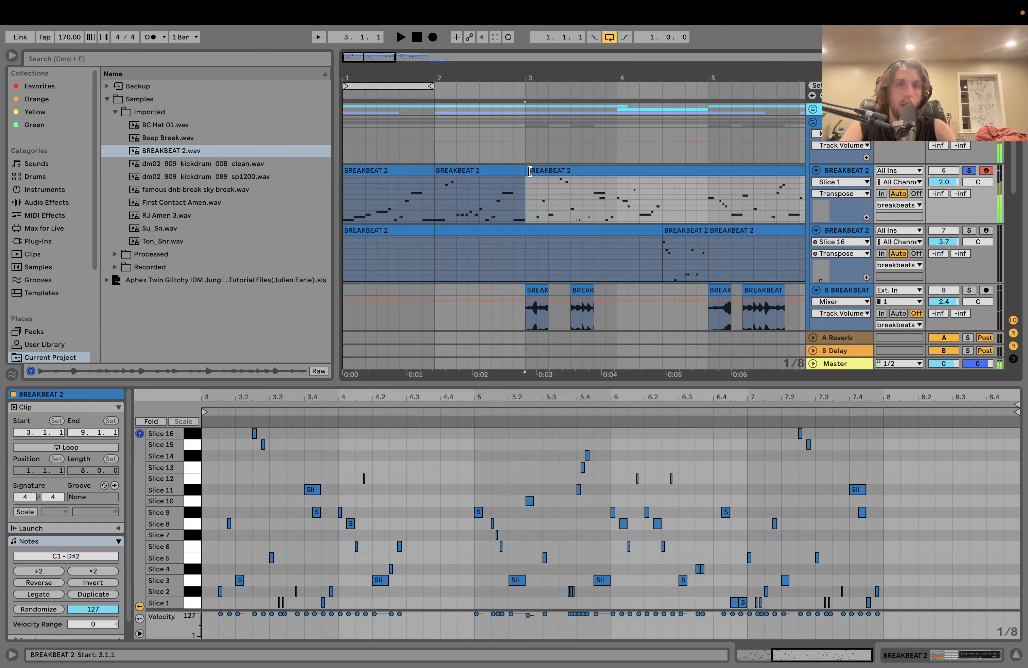
pyautogui.moveTo(528, 170); pyautogui.dragTo(309, 185)
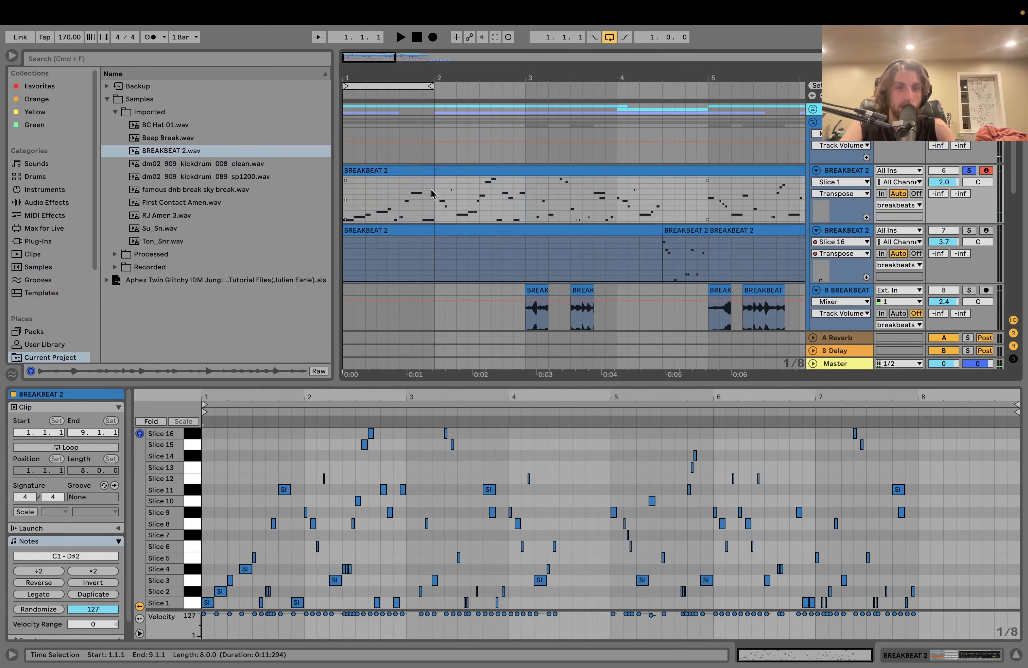
# Examine the notes in the first break track's clip and play them from 3.3.1 and from the start of bar 3.
pyautogui.press('-')
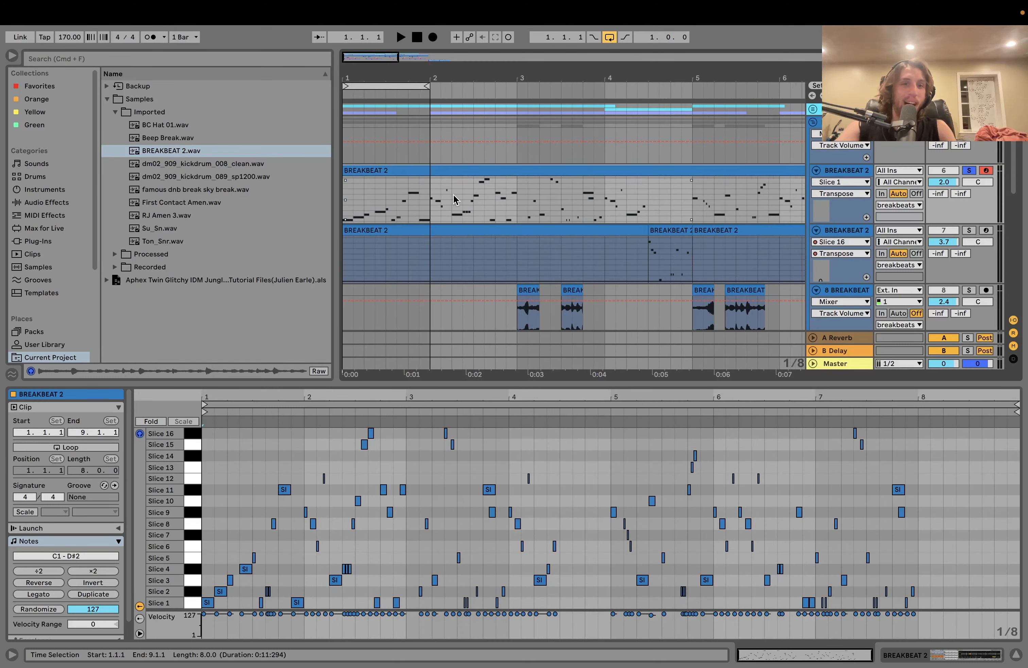
pyautogui.scroll(5, 487, 519)
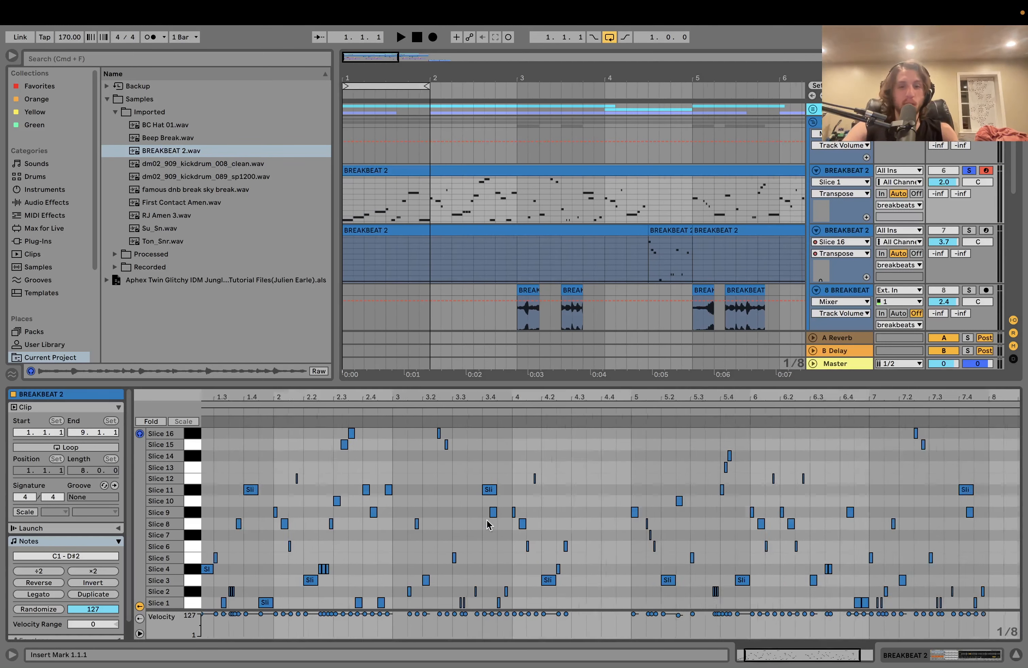
pyautogui.scroll(4, 502, 507)
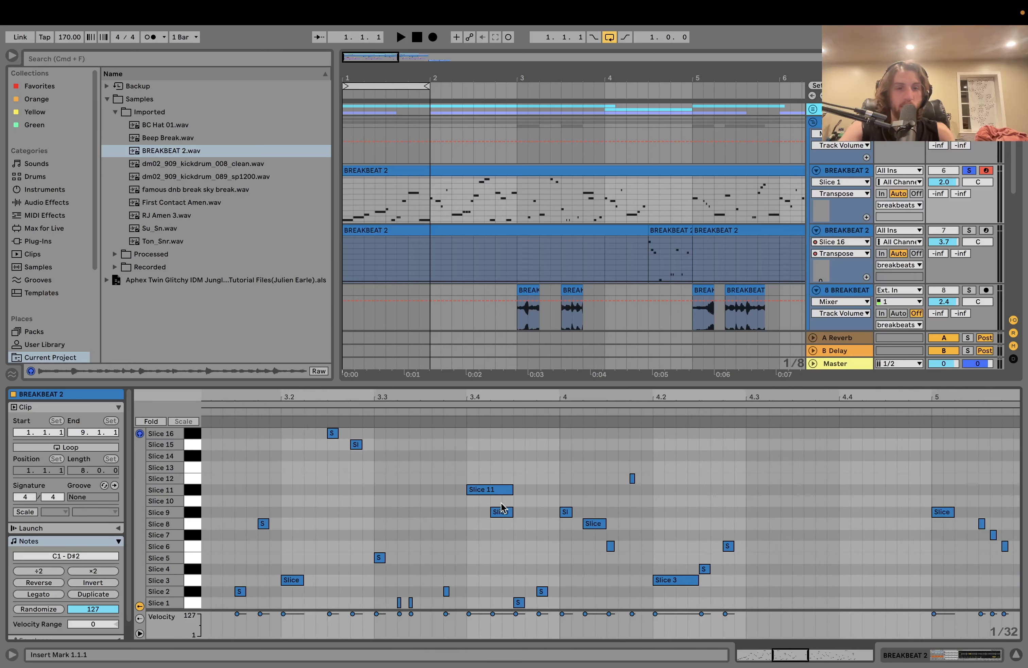
pyautogui.hscroll(-3, 501, 507)
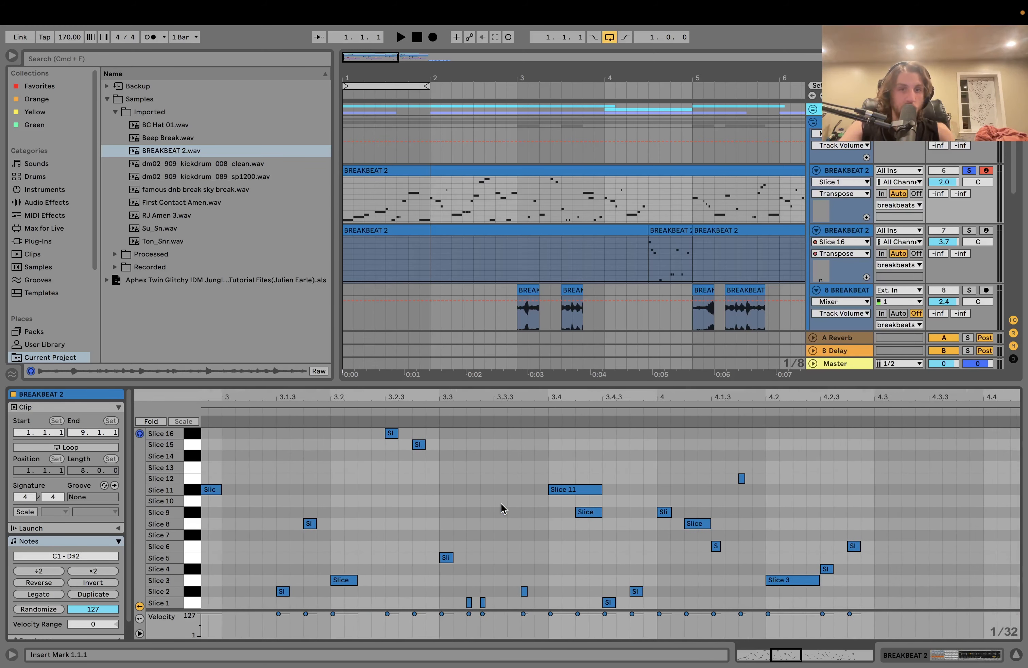
pyautogui.click(563, 206)
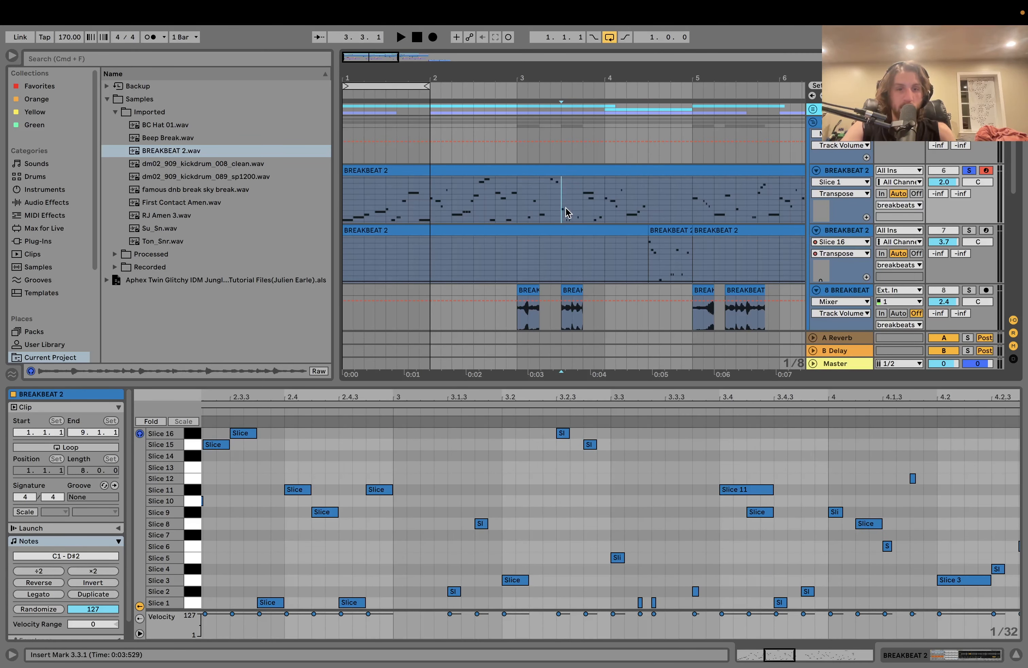
pyautogui.press('space')
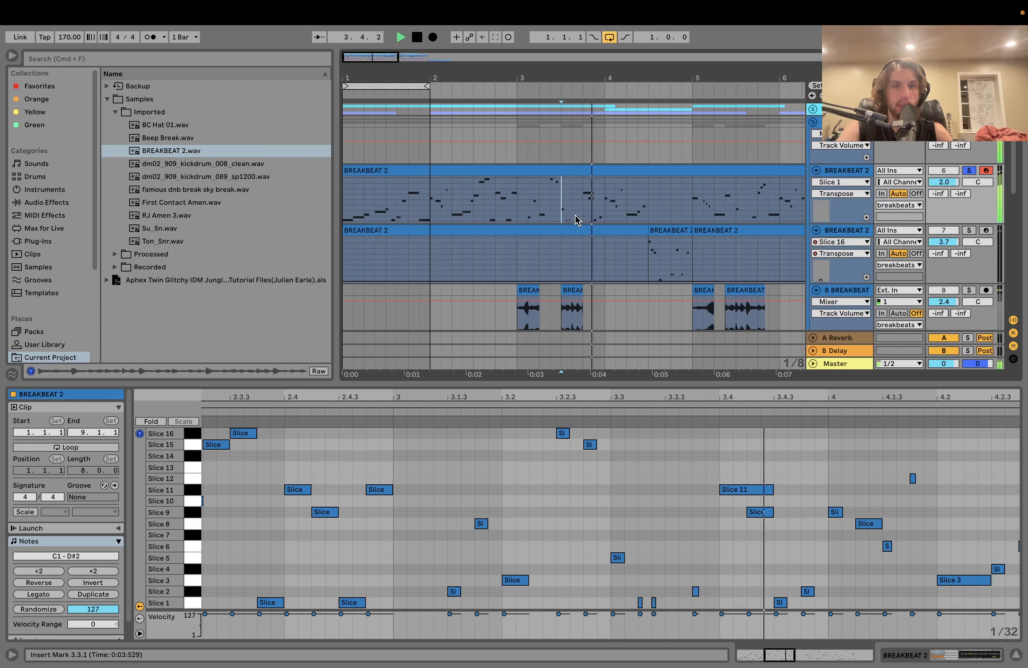
pyautogui.click(517, 208)
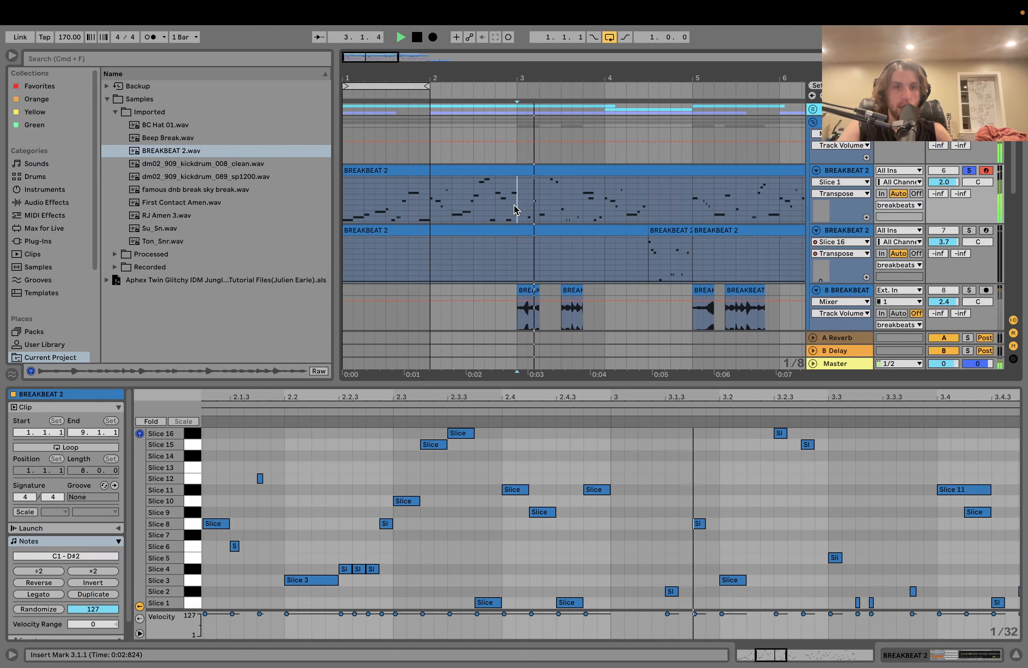
pyautogui.click(515, 210)
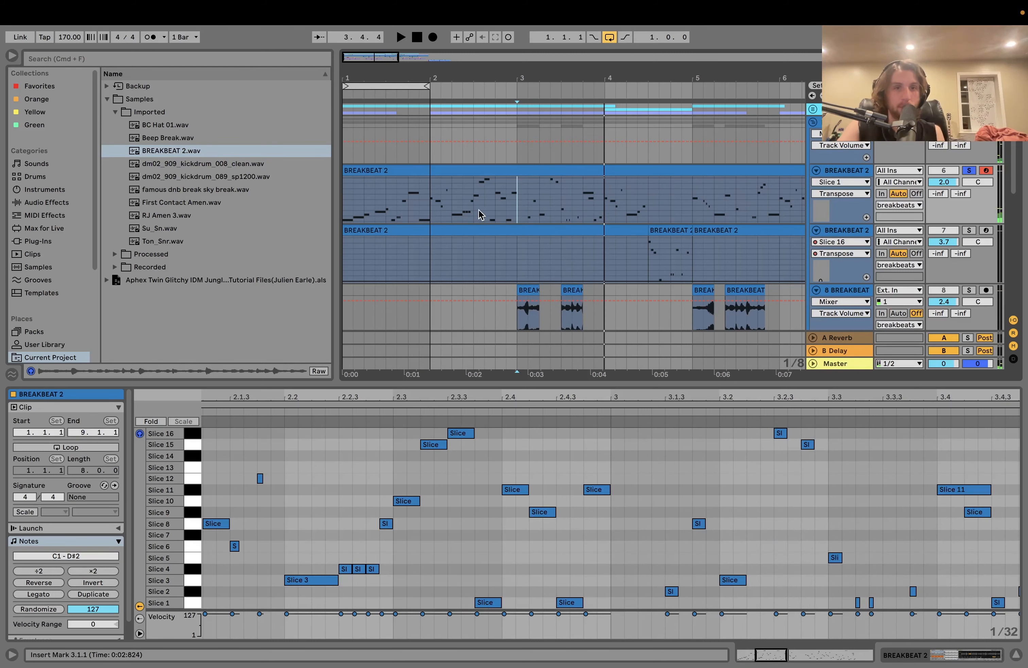
# Play the first break track's clip from 2.2.1 and follow its notes through beat 2.3.
pyautogui.click(452, 208)
pyautogui.press('space')
pyautogui.press('space')
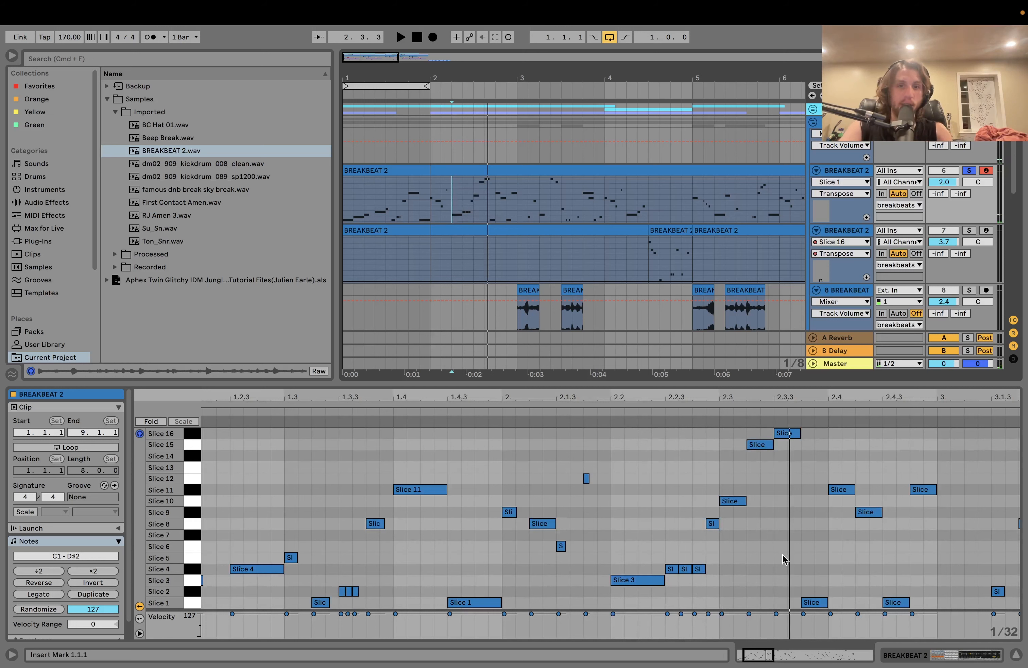
pyautogui.press('space')
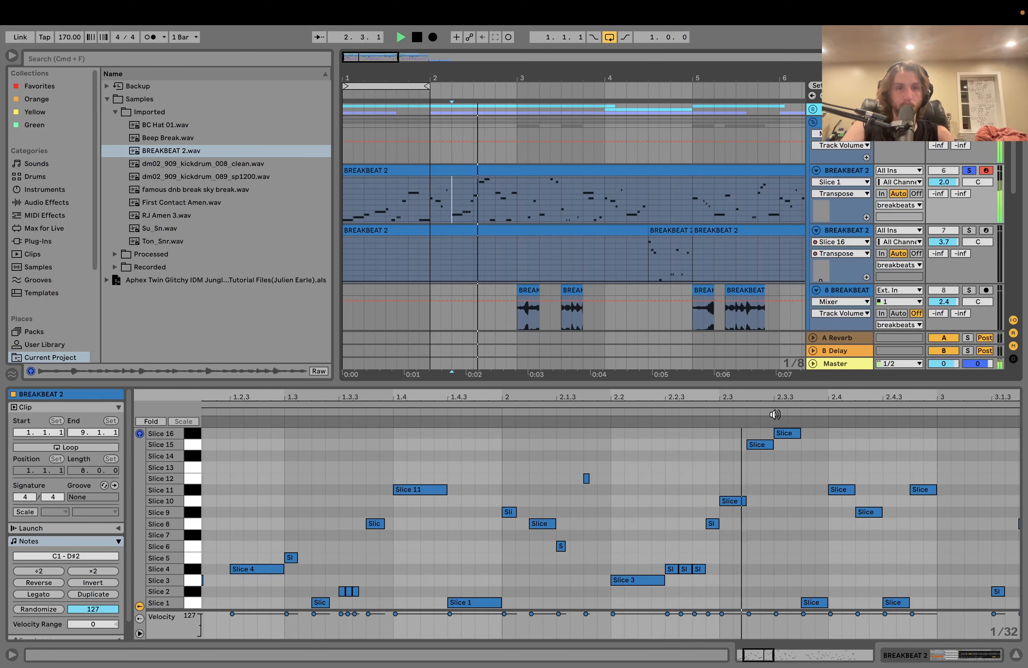
pyautogui.press('space')
# Open the first break track's drum rack, show the Sustain macro's automation, and play it from 2.2.1.
pyautogui.click(574, 174)
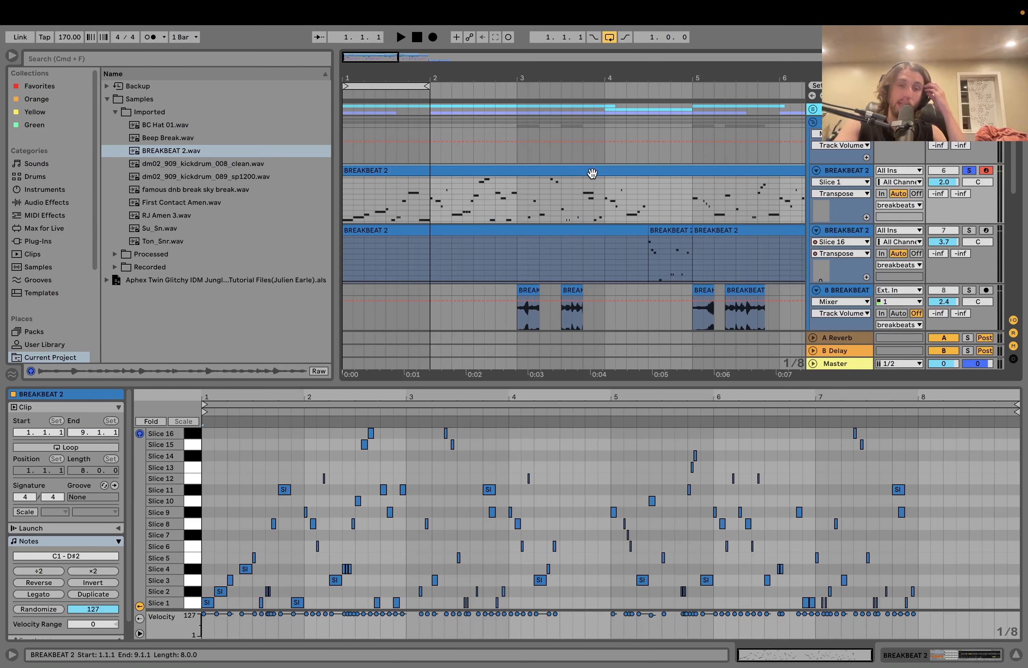
pyautogui.moveTo(431, 214); pyautogui.dragTo(343, 173)
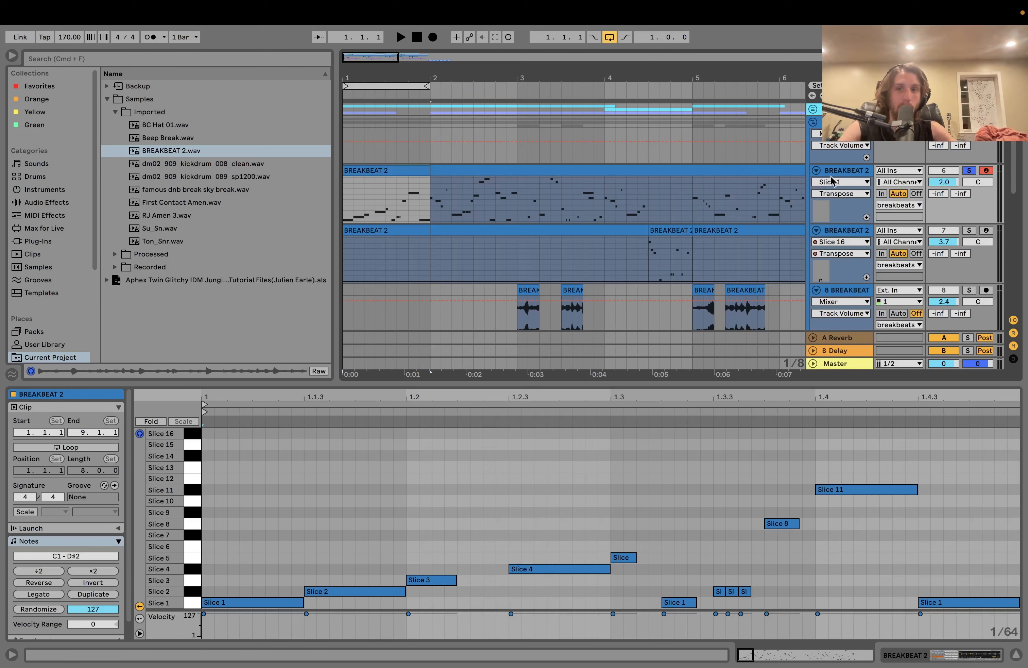
pyautogui.hotkey('shift', 'Tab')
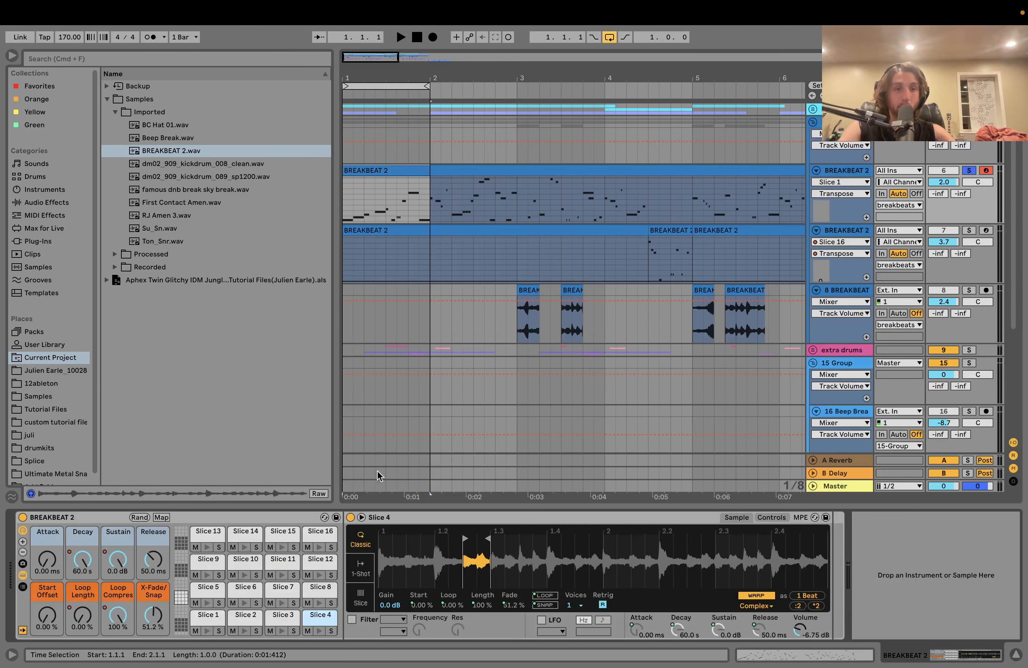
pyautogui.rightClick(117, 566)
pyautogui.click(474, 367)
pyautogui.click(451, 208)
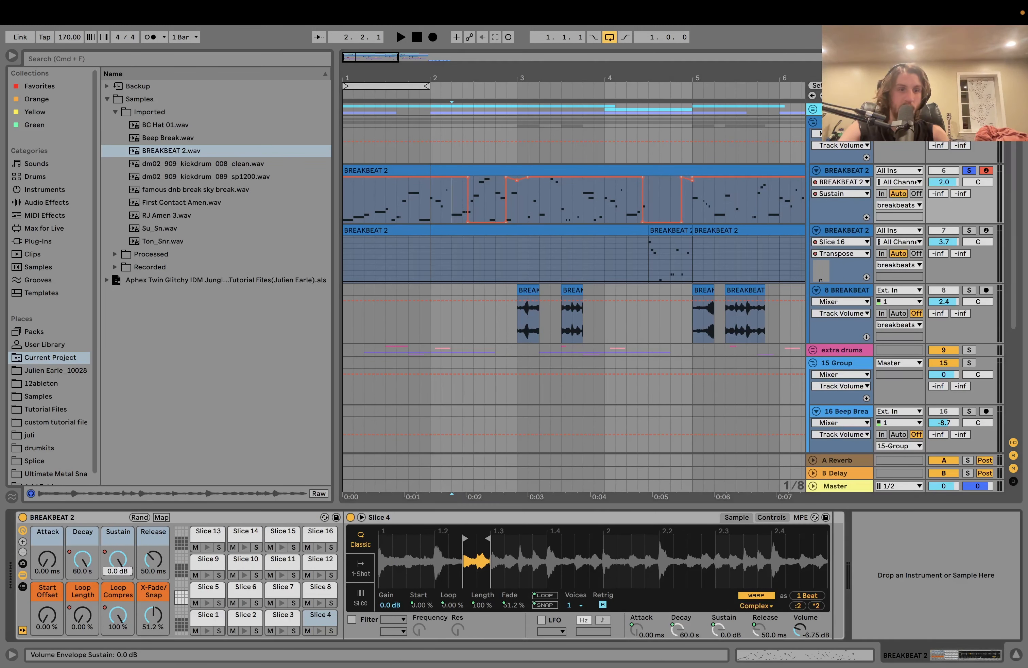
pyautogui.press('space')
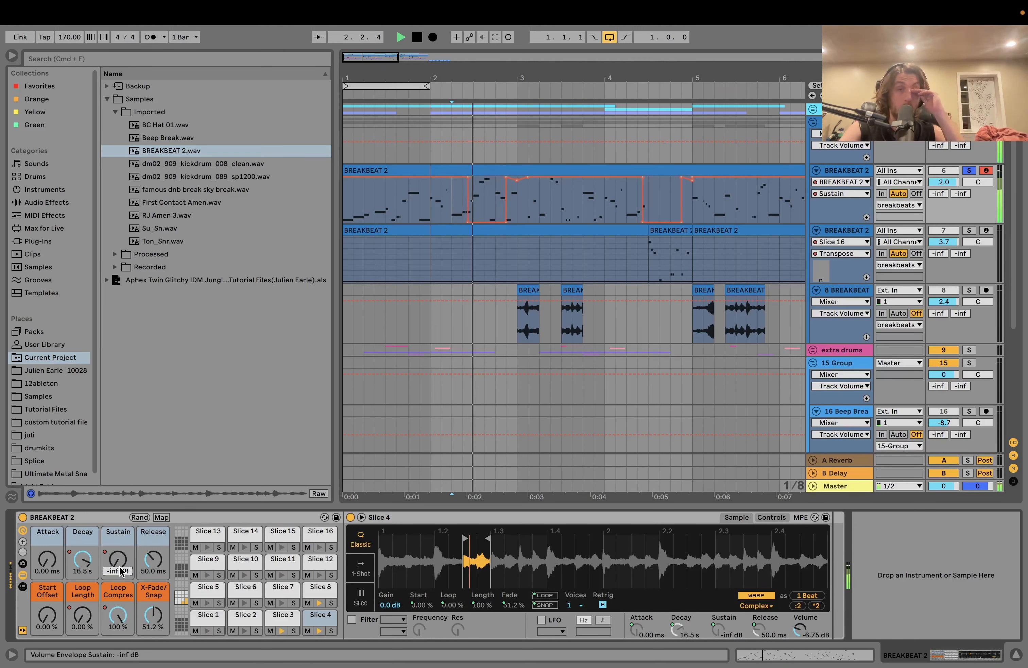
pyautogui.press('space')
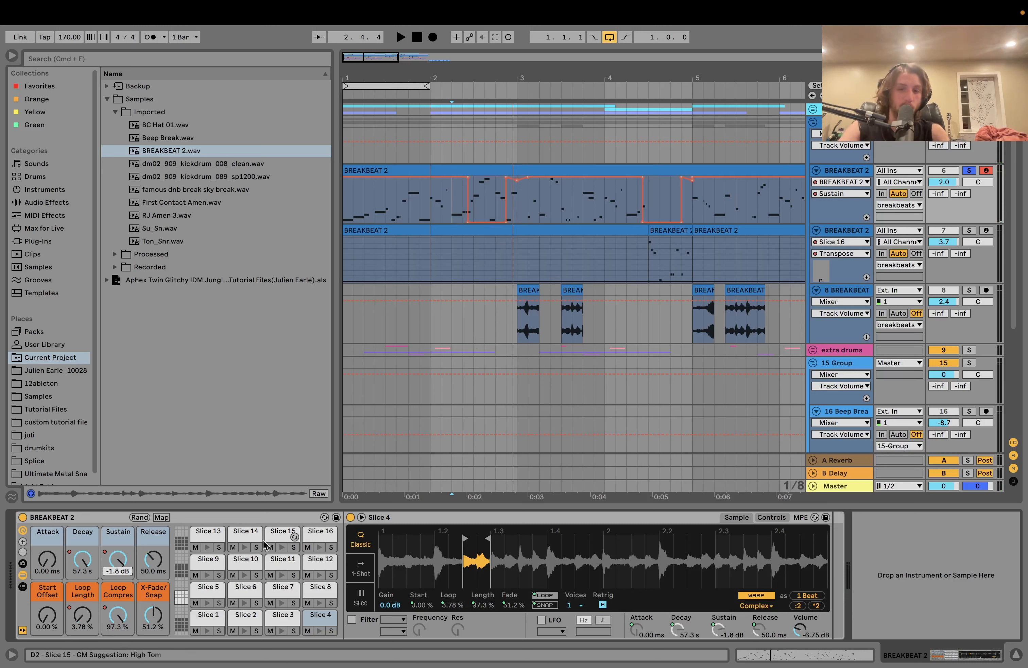
# Show the Decay and Loop Compress macros' automation on the first break track and play it from 2.2.1.
pyautogui.press('space')
pyautogui.press('space')
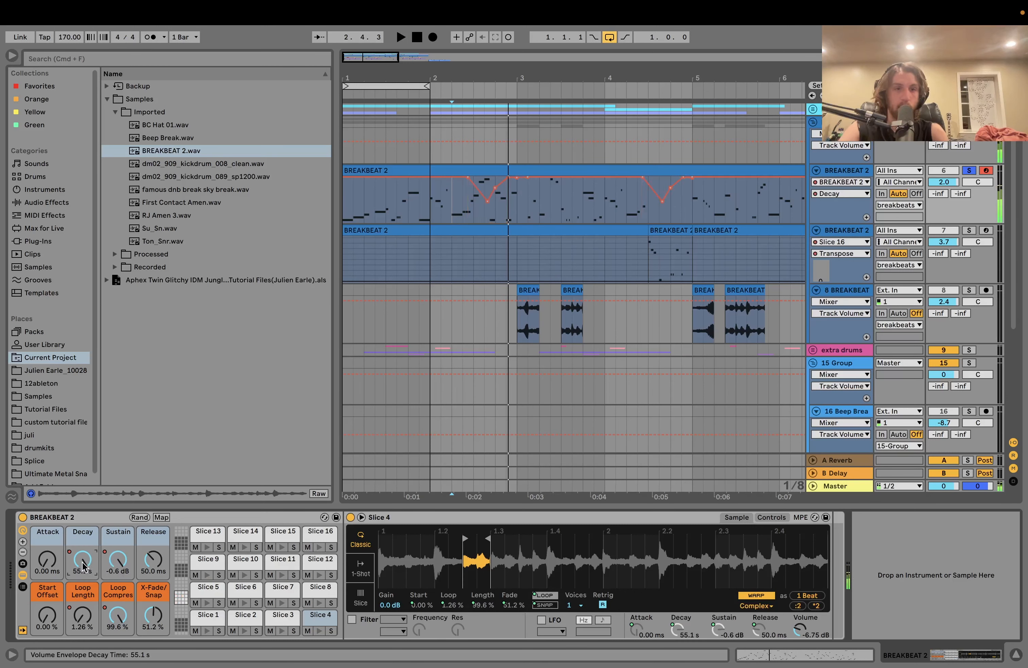
pyautogui.click(116, 624)
pyautogui.press('space')
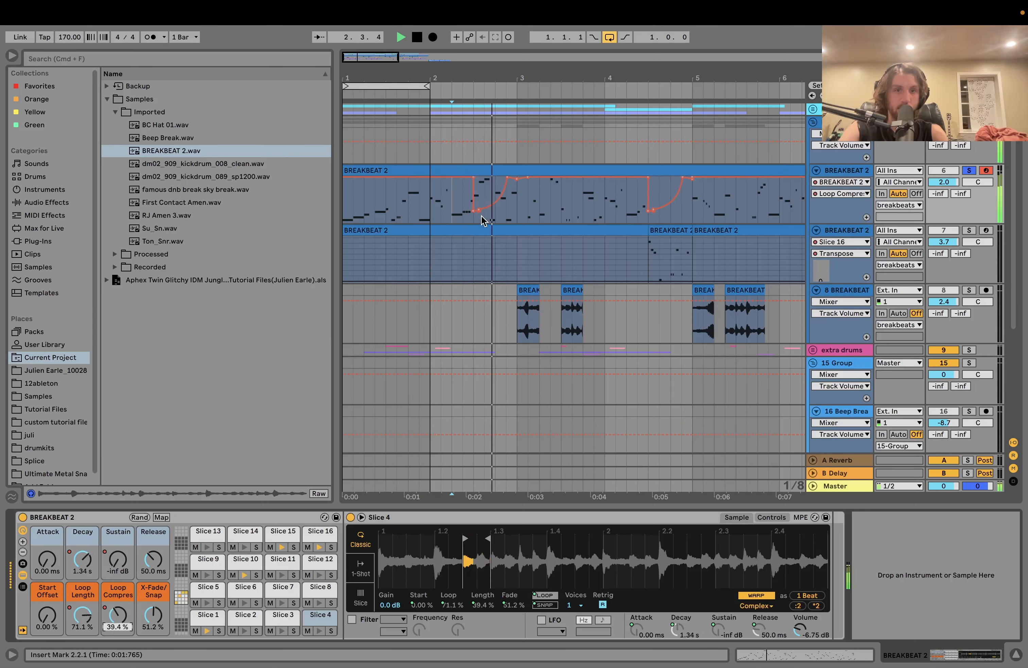
pyautogui.press('space')
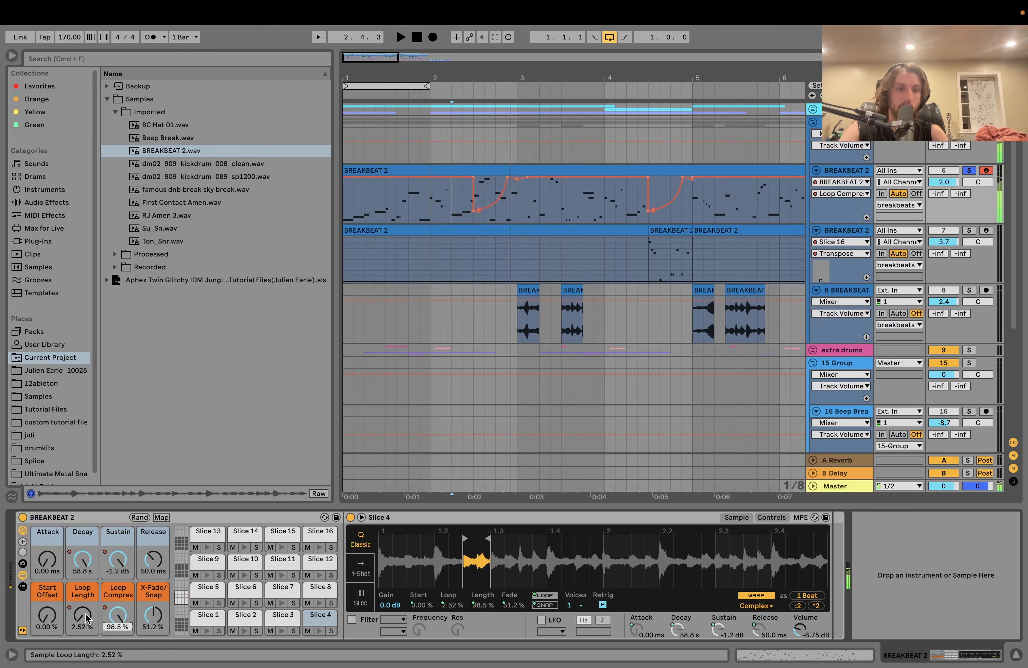
# Show the Loop Length macro's automation on the first break track and replay it repeatedly from 2.2.1.
pyautogui.click(87, 617)
pyautogui.press('space')
pyautogui.press('space')
pyautogui.press('space')
pyautogui.press('space')
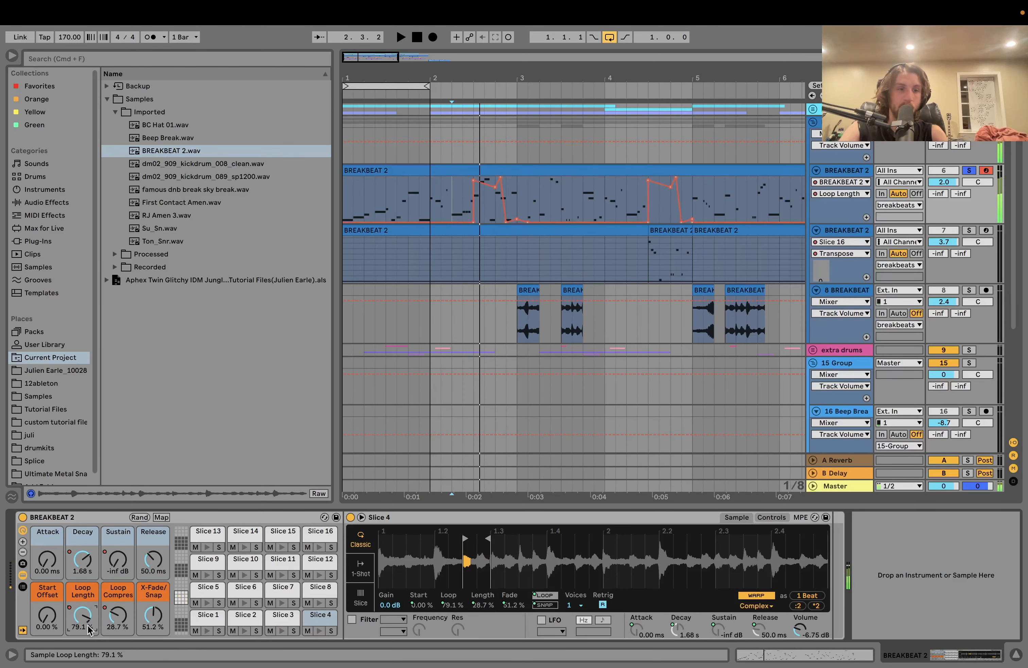
pyautogui.press('space')
pyautogui.press('space')
# Compare the break with Loop Length overridden to 90 %, Loop Compress to 100 %, Decay to 60 s and Sustain to 0 dB against its re-enabled automation.
pyautogui.moveTo(88, 624); pyautogui.dragTo(88, 564)
pyautogui.click(117, 621)
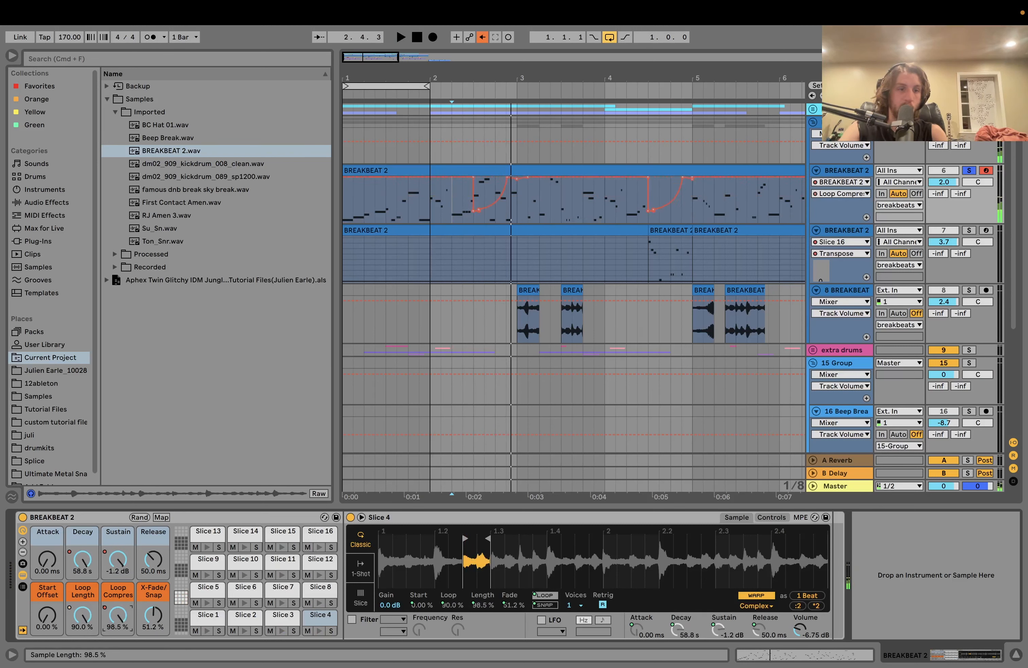
pyautogui.moveTo(118, 619); pyautogui.dragTo(82, 555)
pyautogui.press('space')
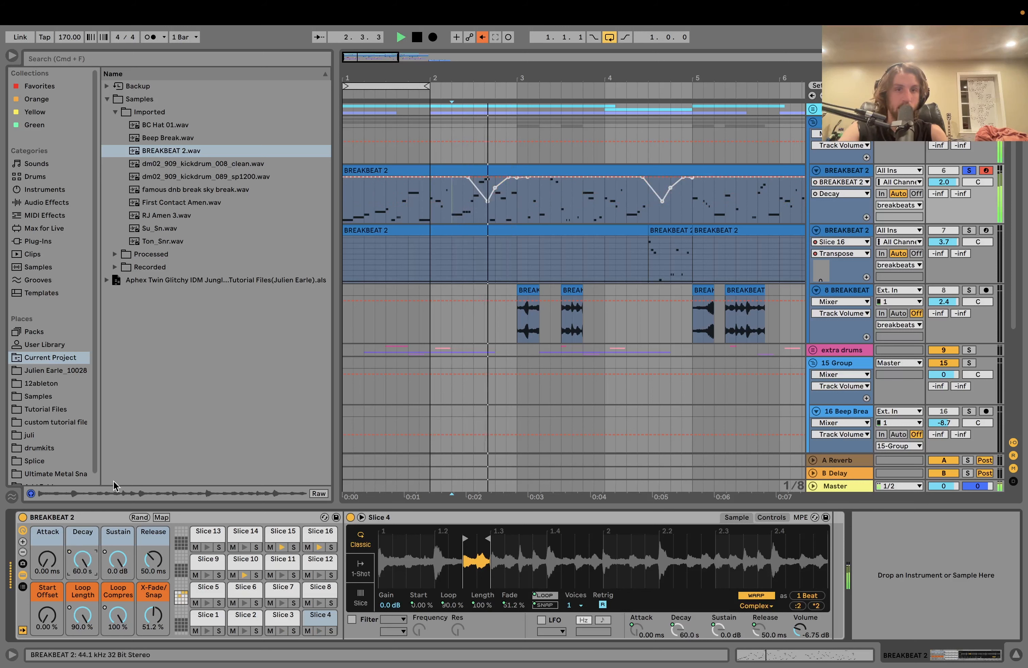
pyautogui.click(482, 38)
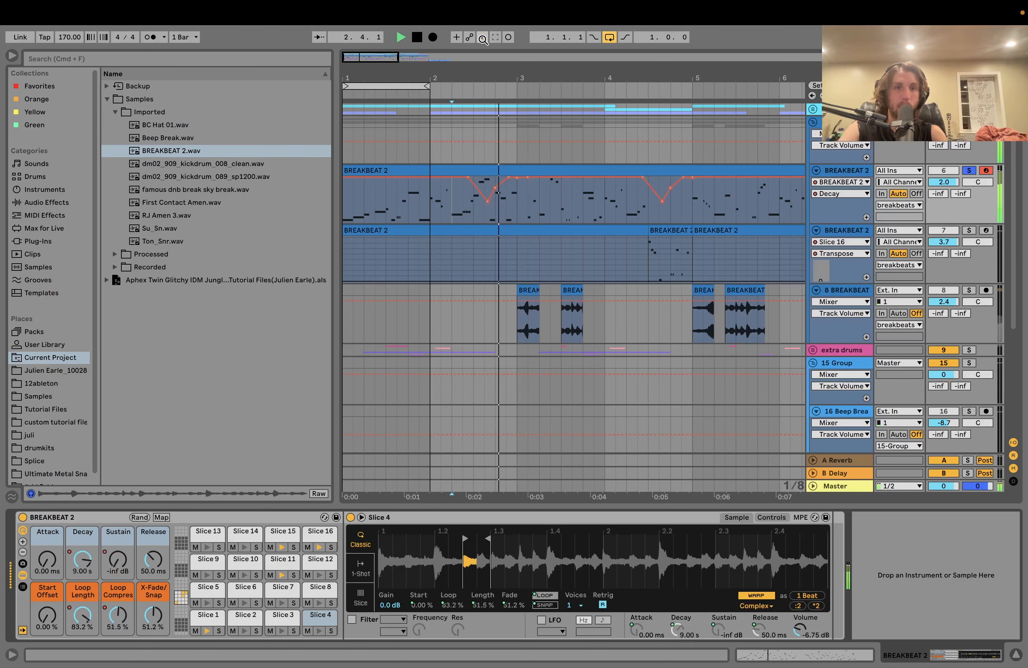
pyautogui.press('space')
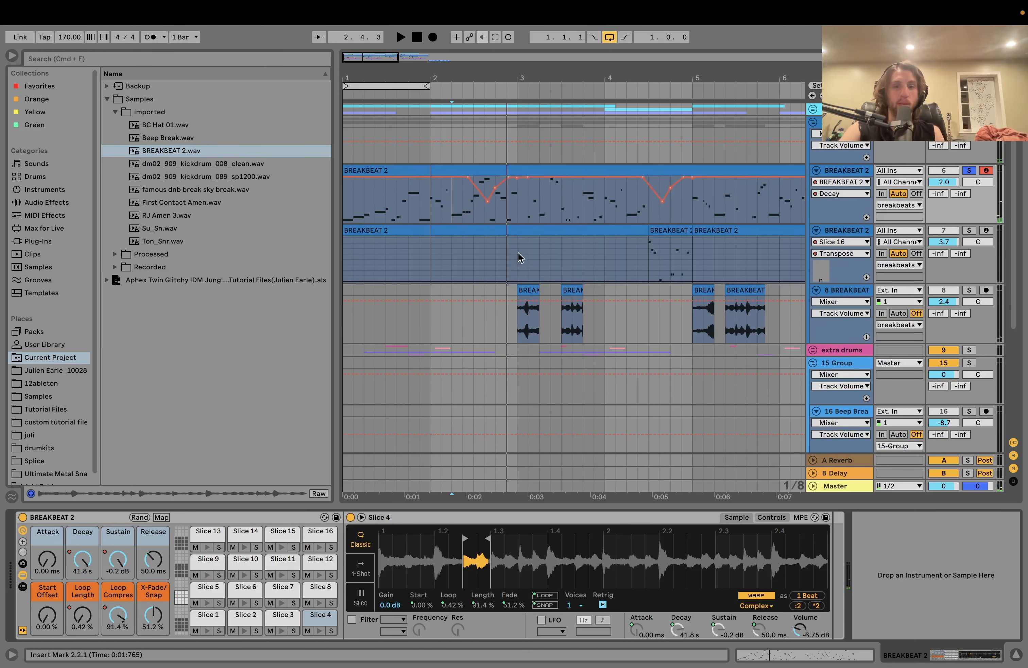
# Solo the second break track and play its short clip starting at 4.3.1.
pyautogui.scroll(-3, 653, 251)
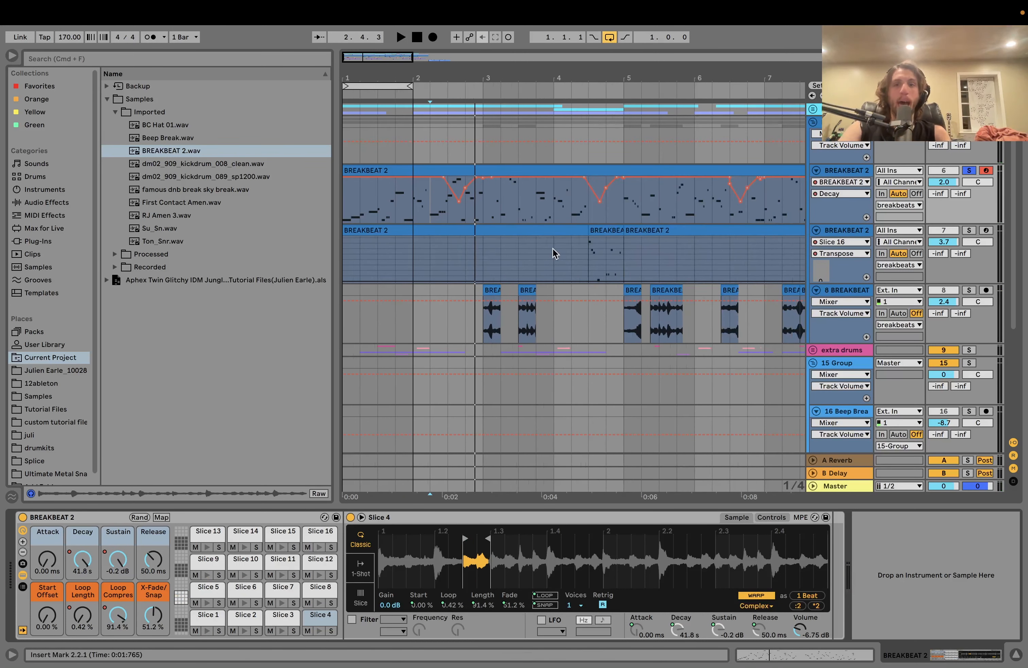
pyautogui.click(968, 229)
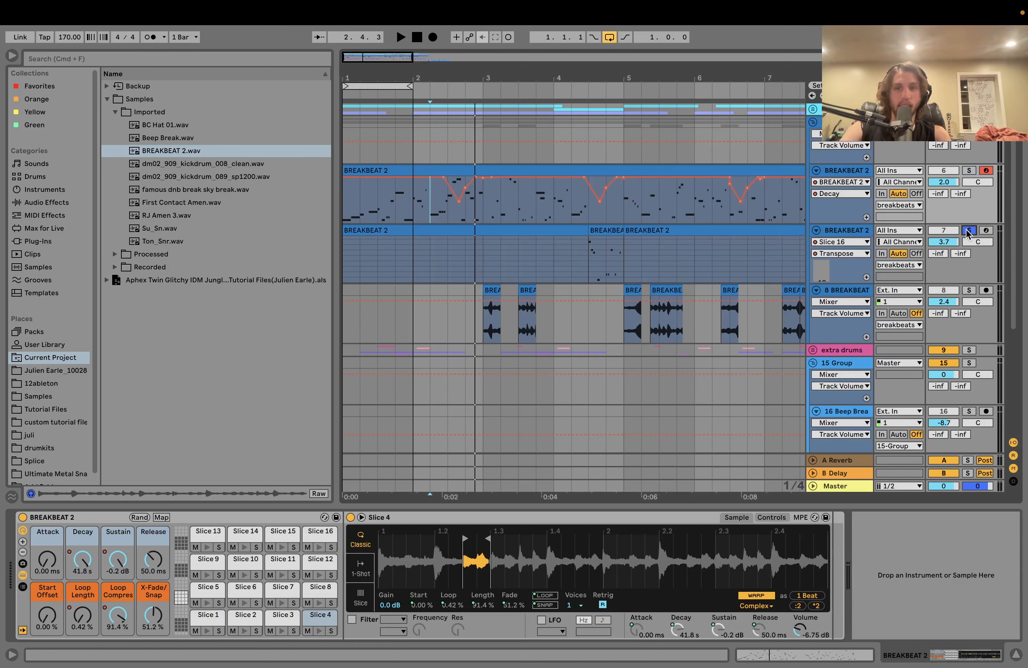
pyautogui.click(601, 230)
pyautogui.press('space')
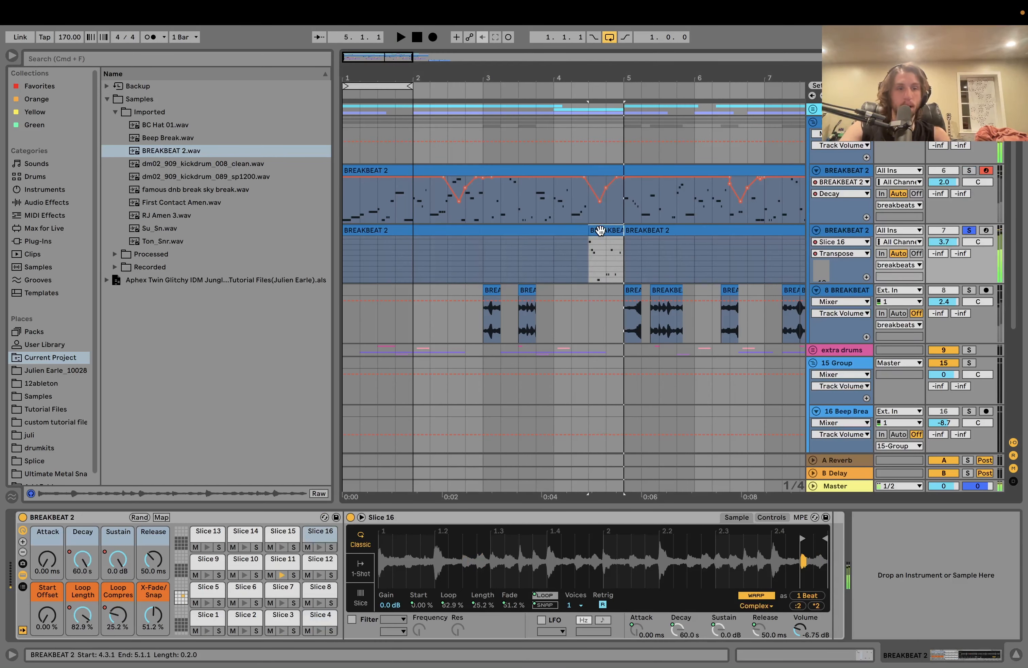
pyautogui.press('space')
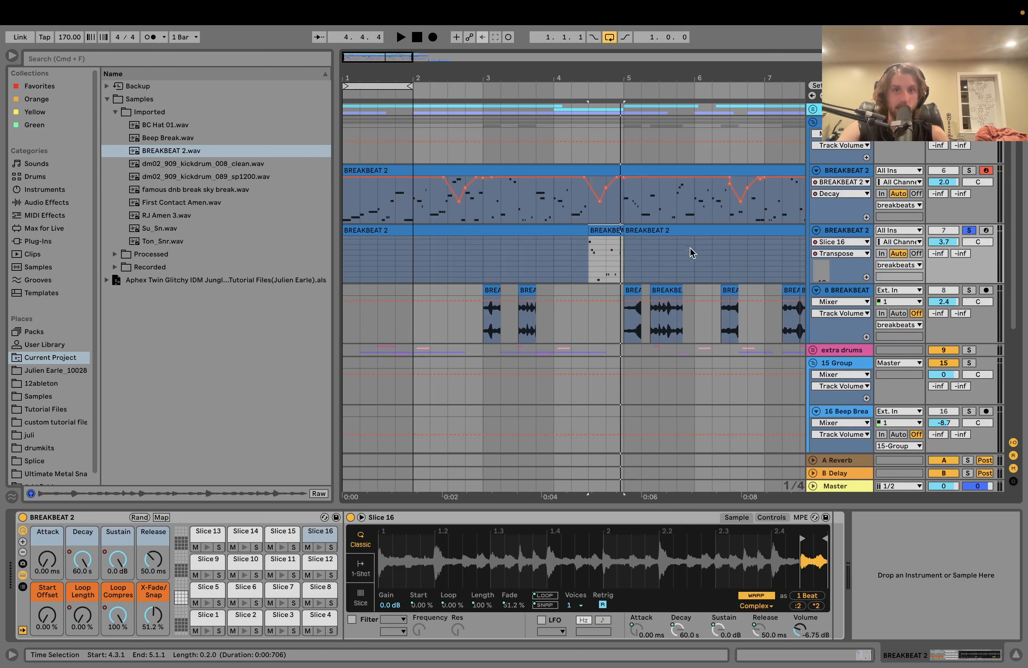
pyautogui.press('space')
pyautogui.scroll(-6, 654, 259)
pyautogui.press('space')
pyautogui.scroll(3, 654, 259)
pyautogui.hscroll(-5, 654, 260)
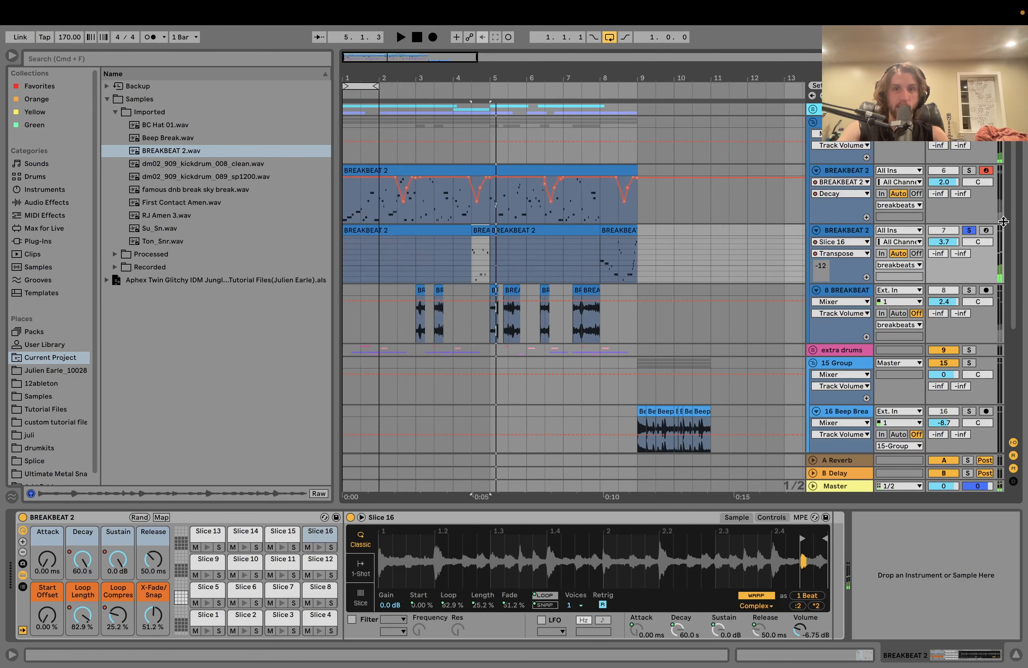
# Unsolo the second break track and play all tracks together from 3.3.1 and from the clip at 4.3.1.
pyautogui.click(968, 231)
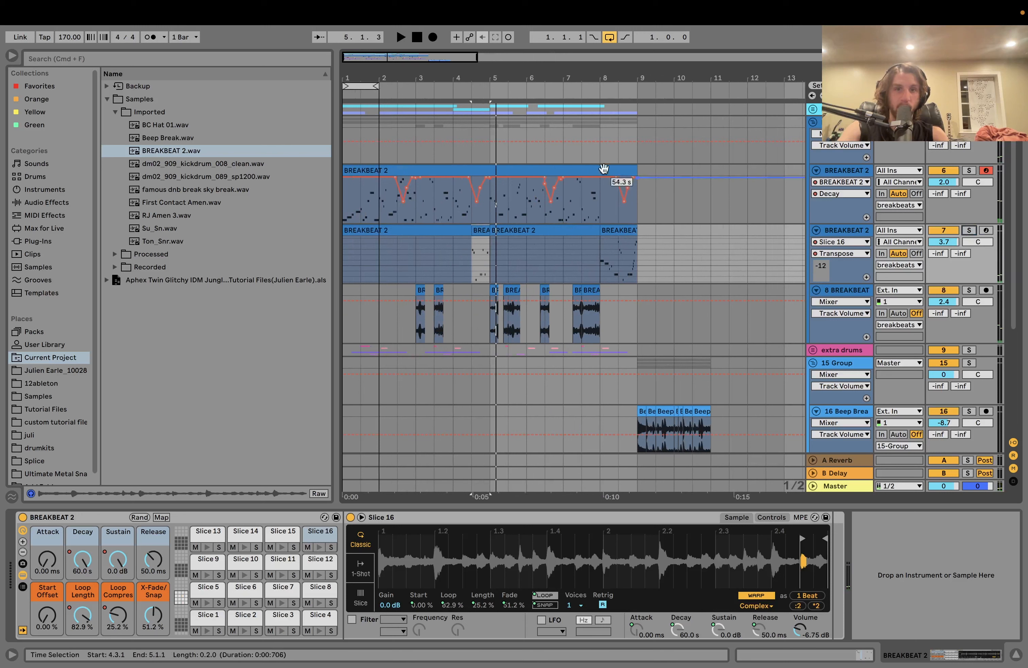
pyautogui.click(434, 208)
pyautogui.press('space')
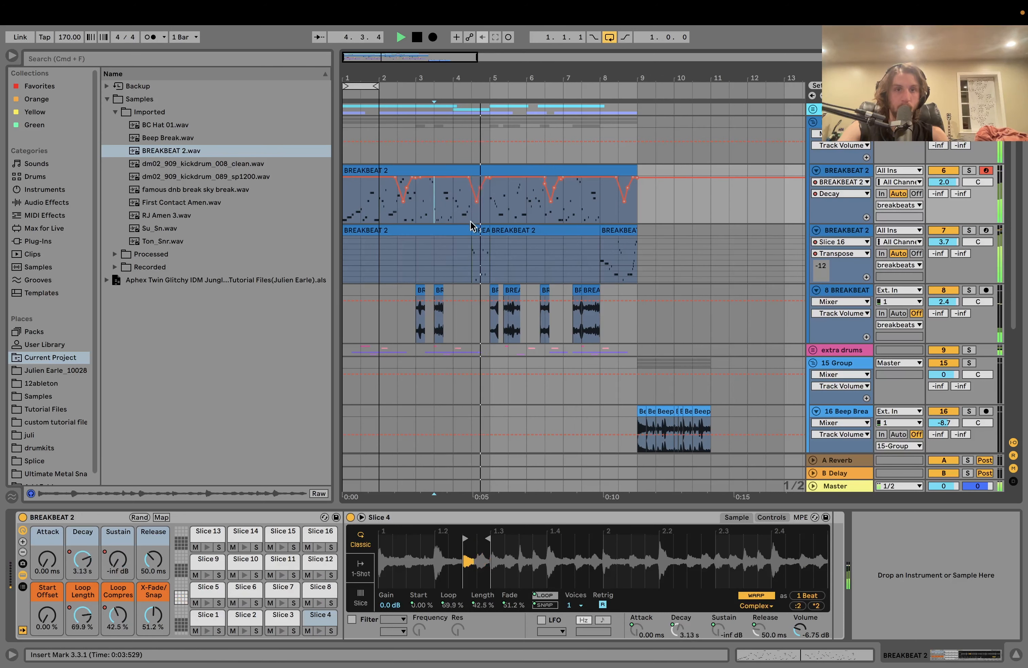
pyautogui.click(479, 229)
pyautogui.press('space')
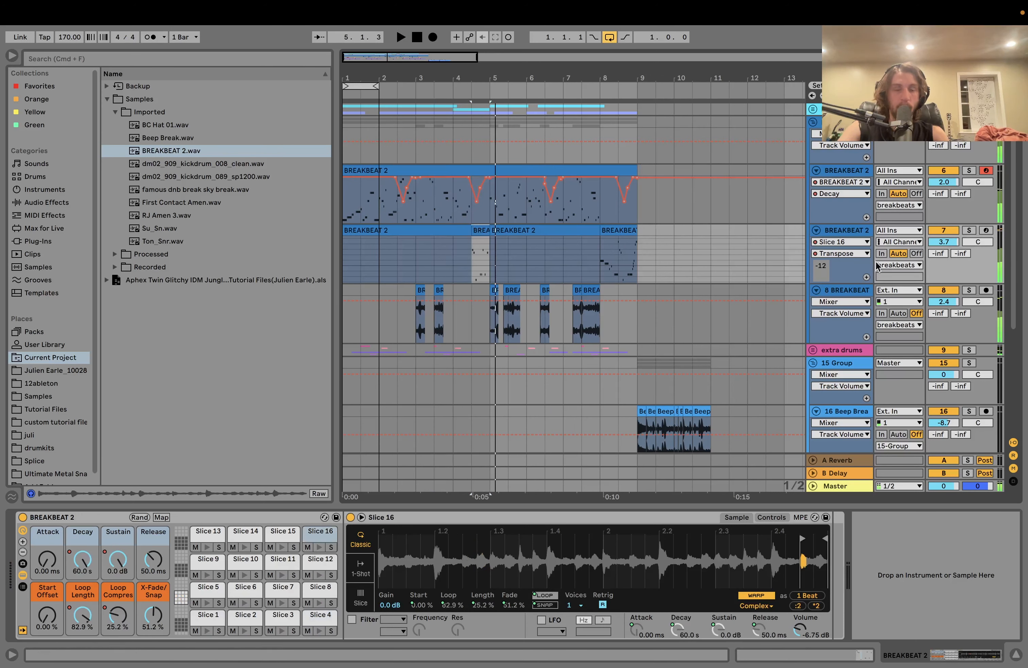
# Audition the second break track's short clip in solo, unsolo the track, and set the playback start to 3.1.1 on the first break track.
pyautogui.click(970, 232)
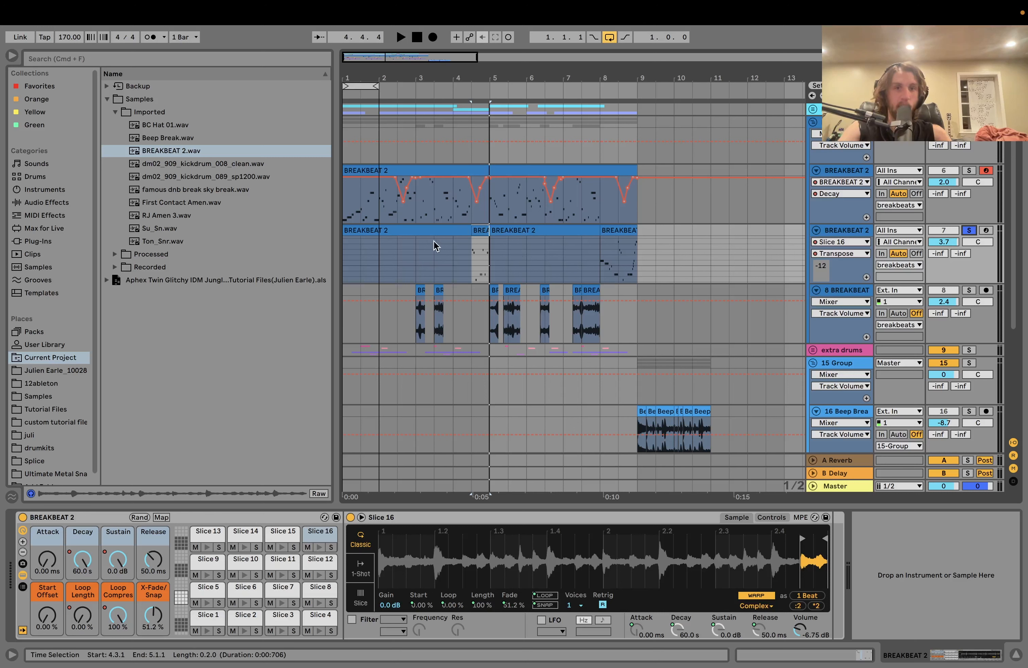
pyautogui.click(969, 231)
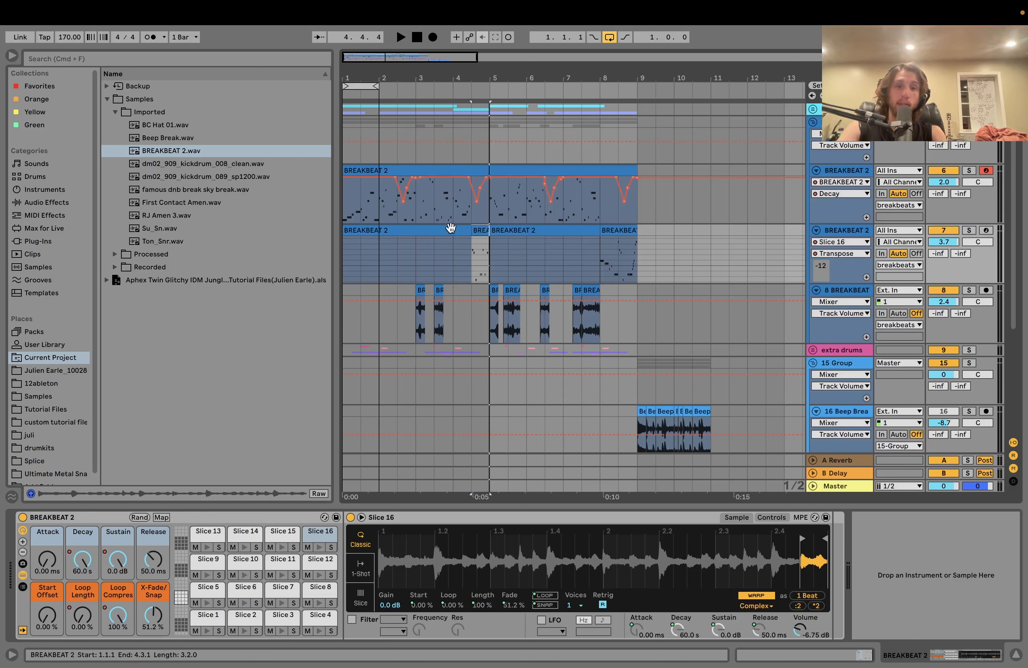
pyautogui.click(421, 217)
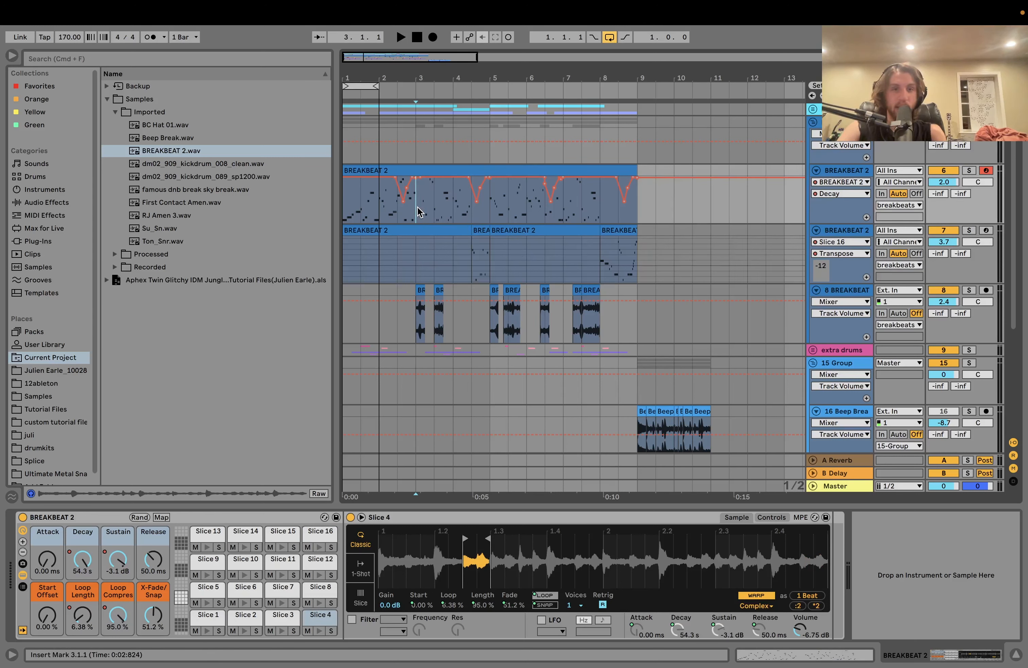
# Play the breaks from 3.1.1, and audition the third break track's clips at 3.1.1 and 5.1.1 in solo.
pyautogui.press('space')
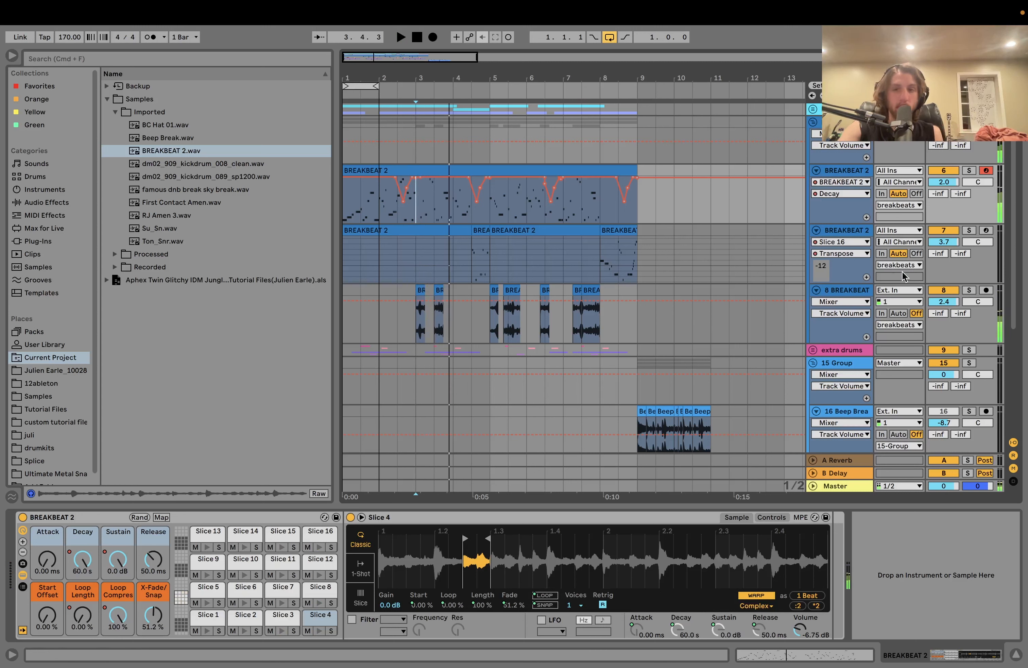
pyautogui.click(969, 290)
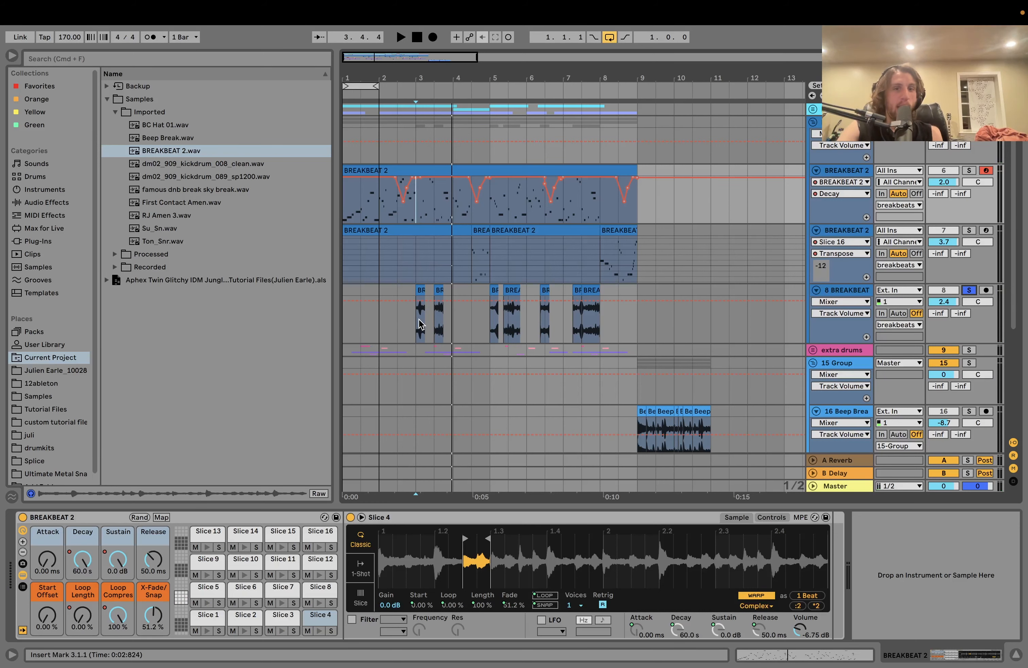
pyautogui.click(421, 290)
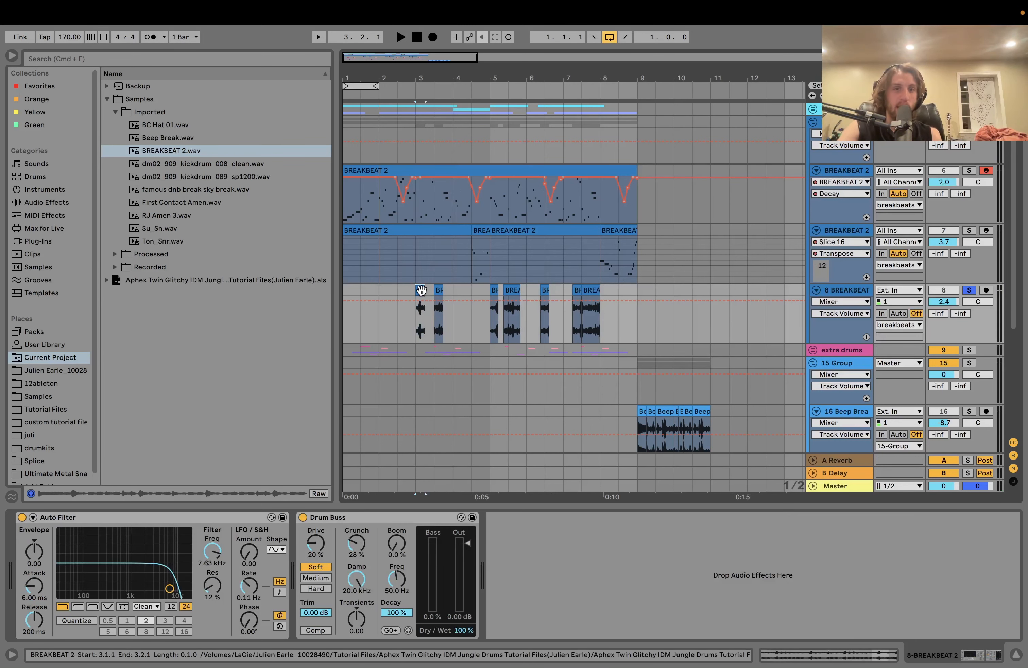
pyautogui.click(490, 288)
pyautogui.press('space')
pyautogui.press('space')
pyautogui.press('space')
pyautogui.press('space')
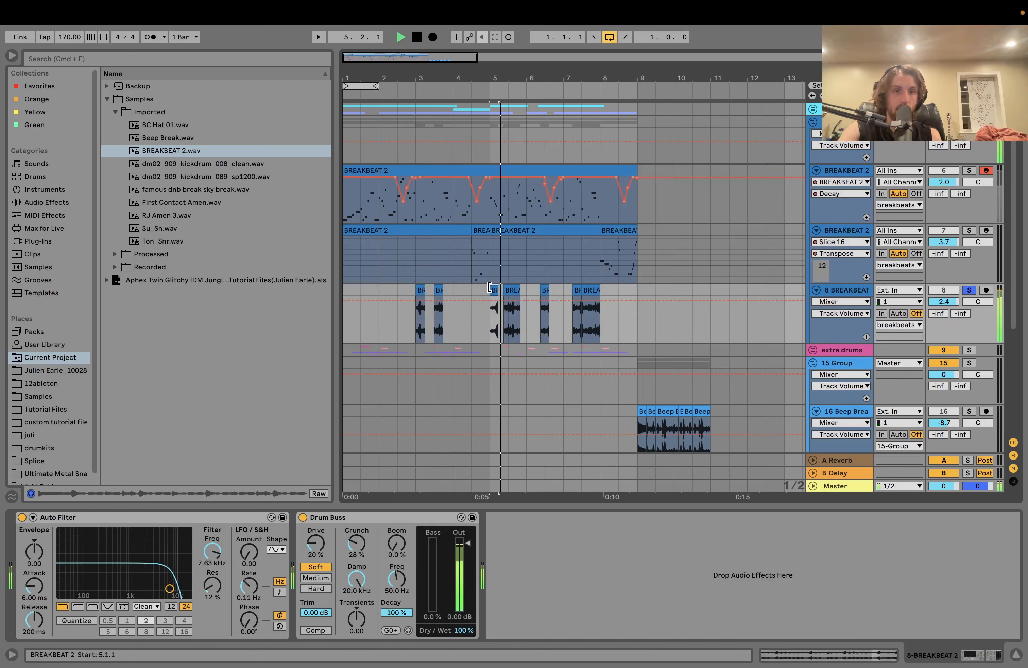
# Play the layered breaks from 5.1.1 with the third break track unsoloed and the Beep Break track activated.
pyautogui.press('s')
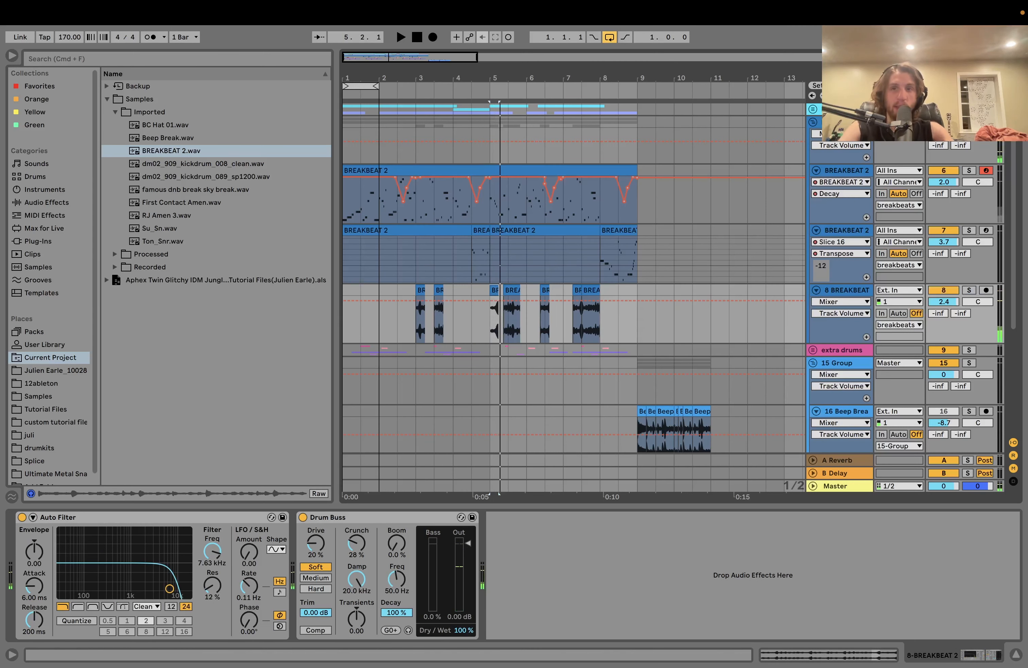
pyautogui.press('space')
pyautogui.press('space')
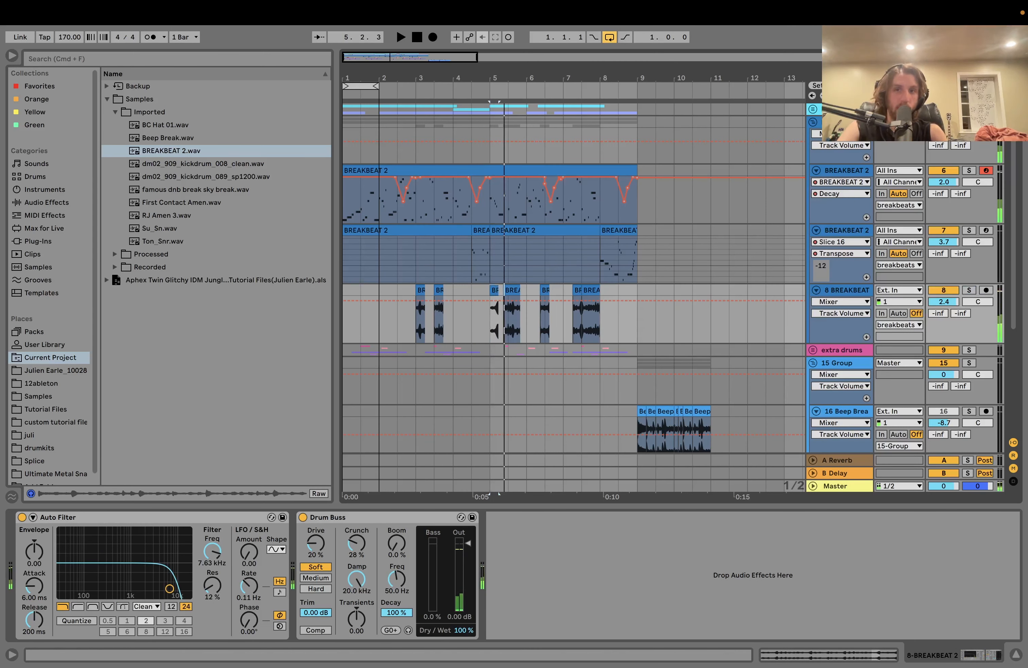
pyautogui.click(943, 410)
pyautogui.press('space')
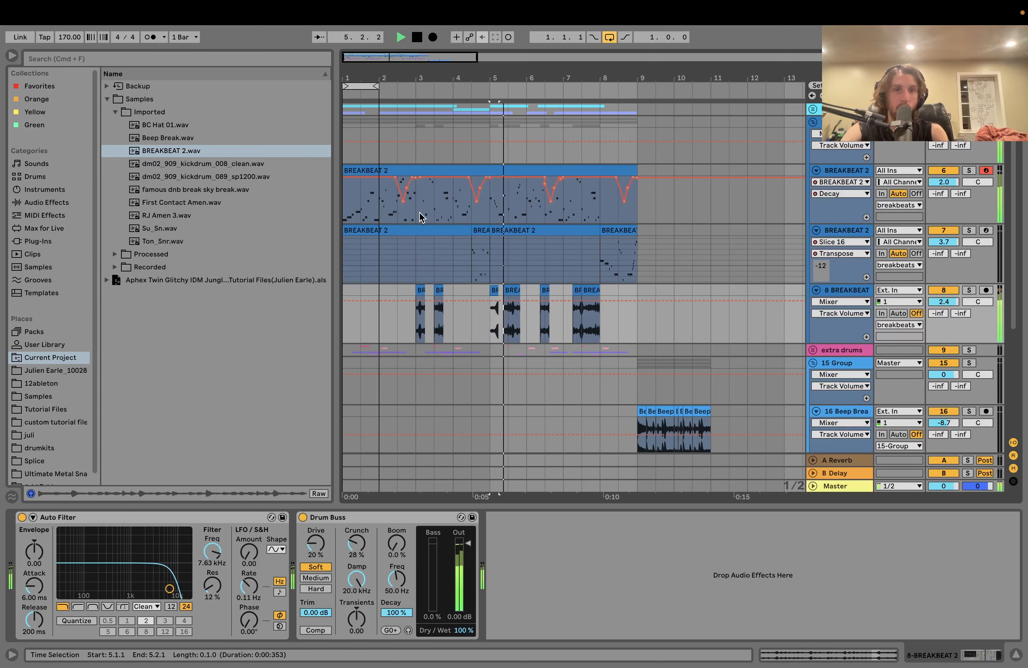
# Play from 2.3.1 and 3.1.1, comparing the first break track in solo with all break tracks together.
pyautogui.click(402, 217)
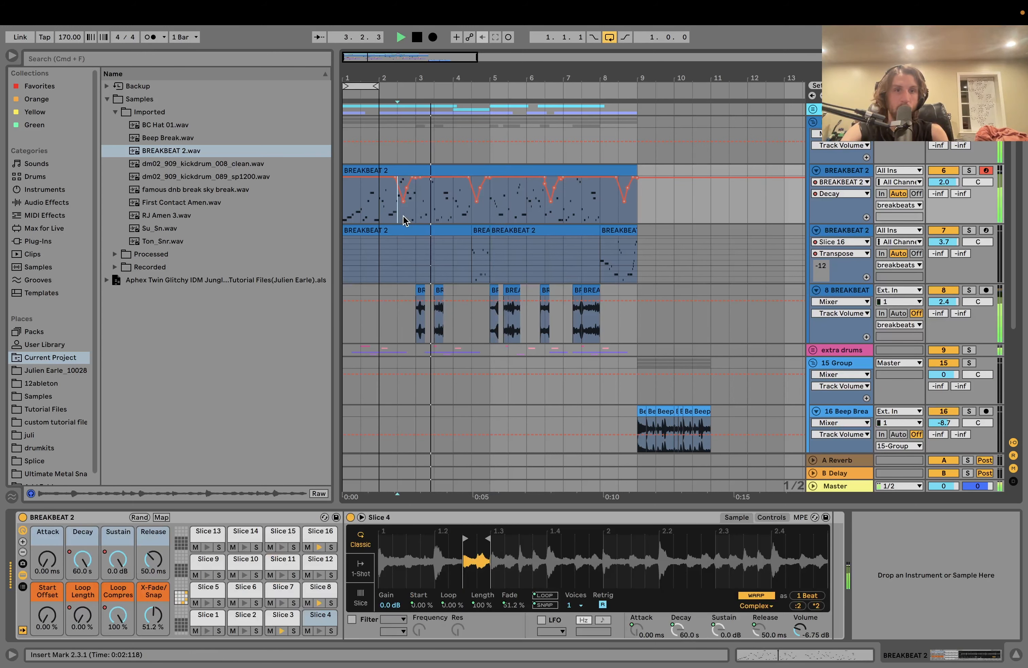
pyautogui.click(415, 217)
pyautogui.press('space')
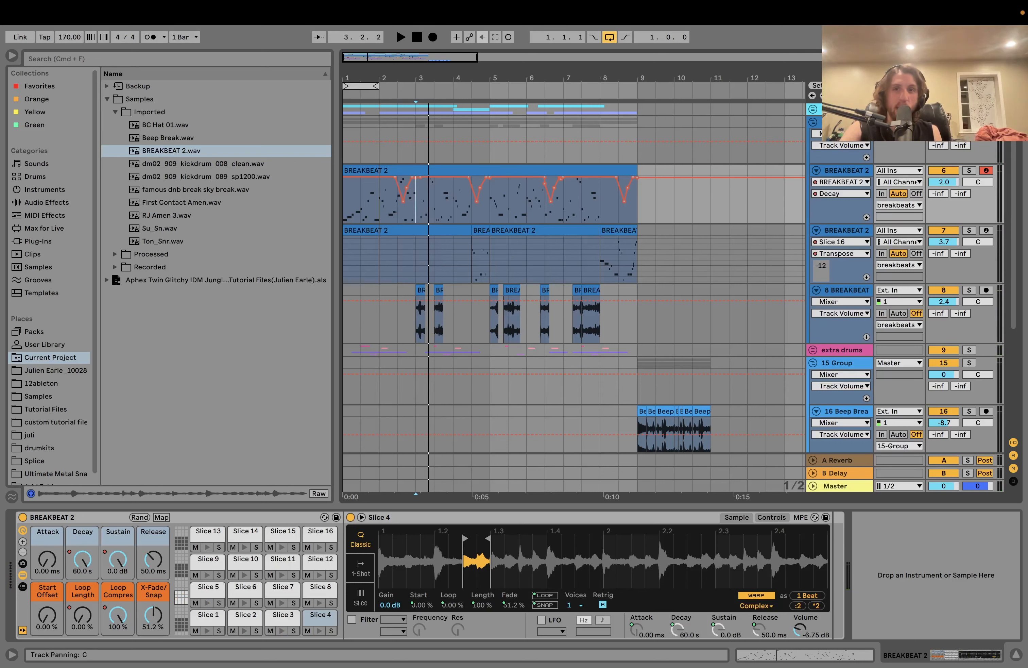
pyautogui.click(968, 170)
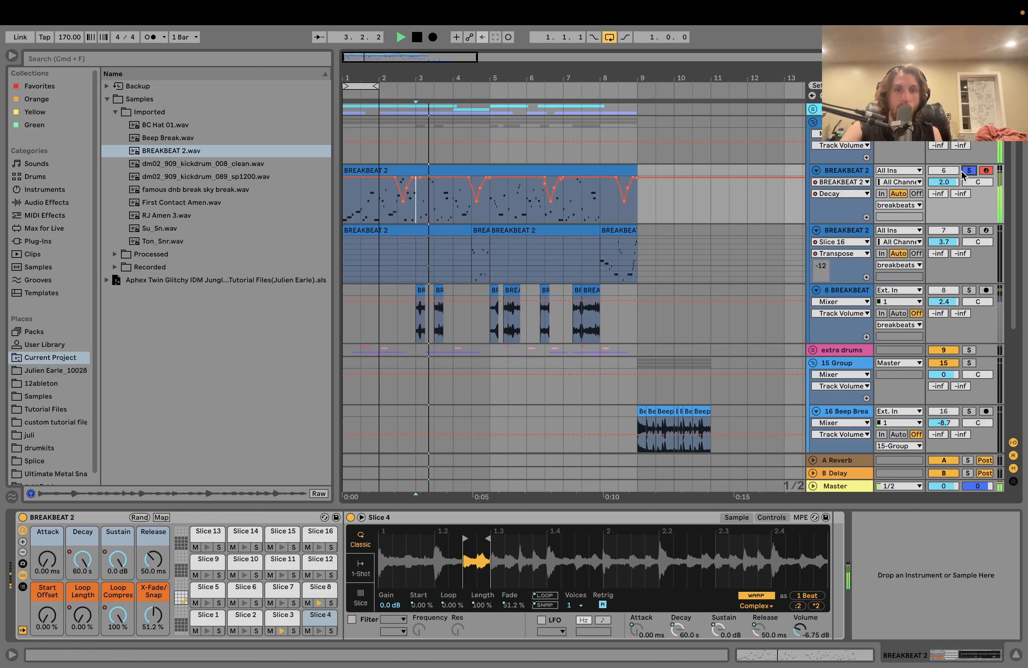
pyautogui.click(968, 170)
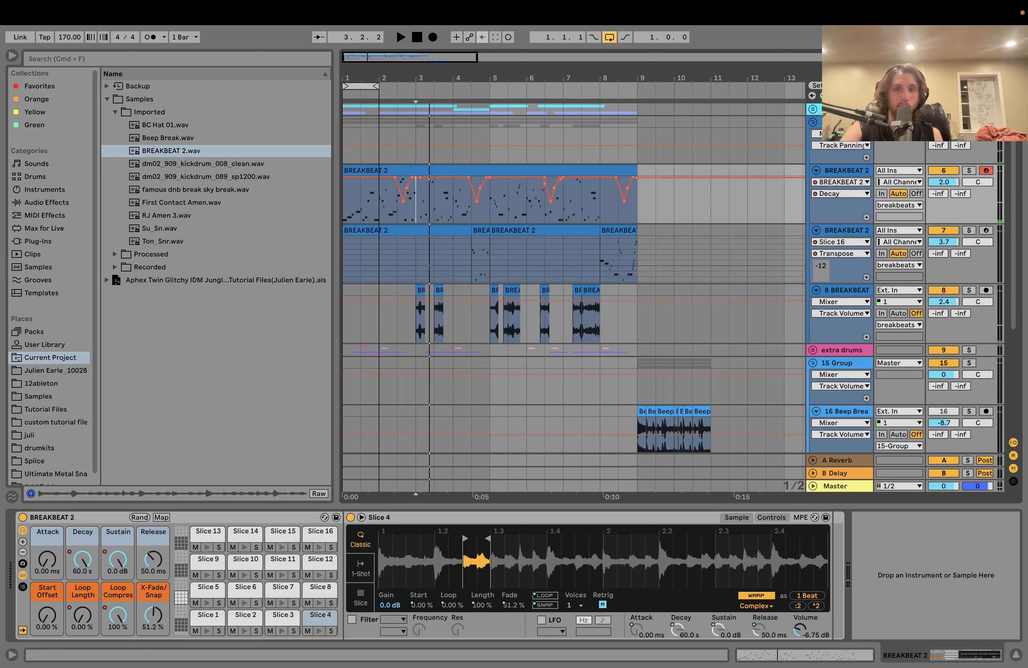
pyautogui.press('space')
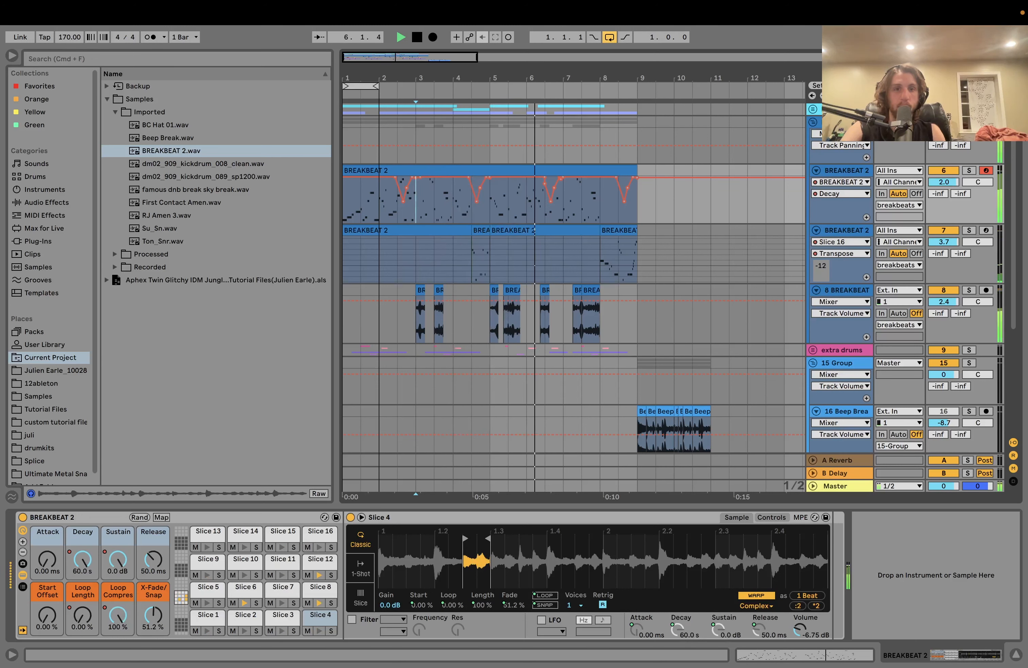
pyautogui.press('space')
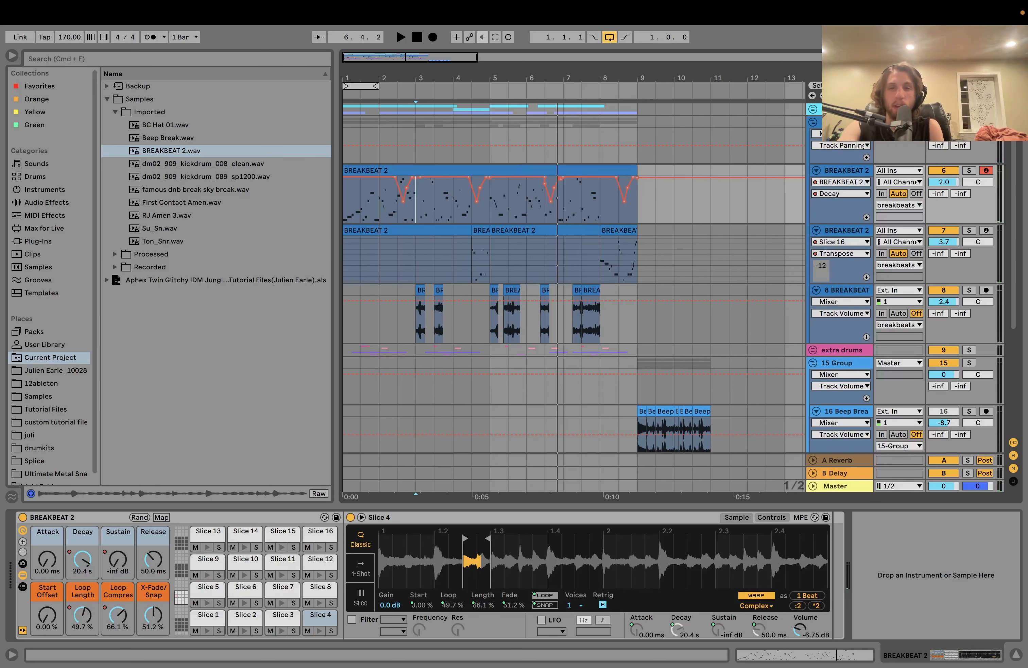
# Delete the Compressor from the breakbeats group's device chain.
pyautogui.click(861, 143)
pyautogui.click(93, 519)
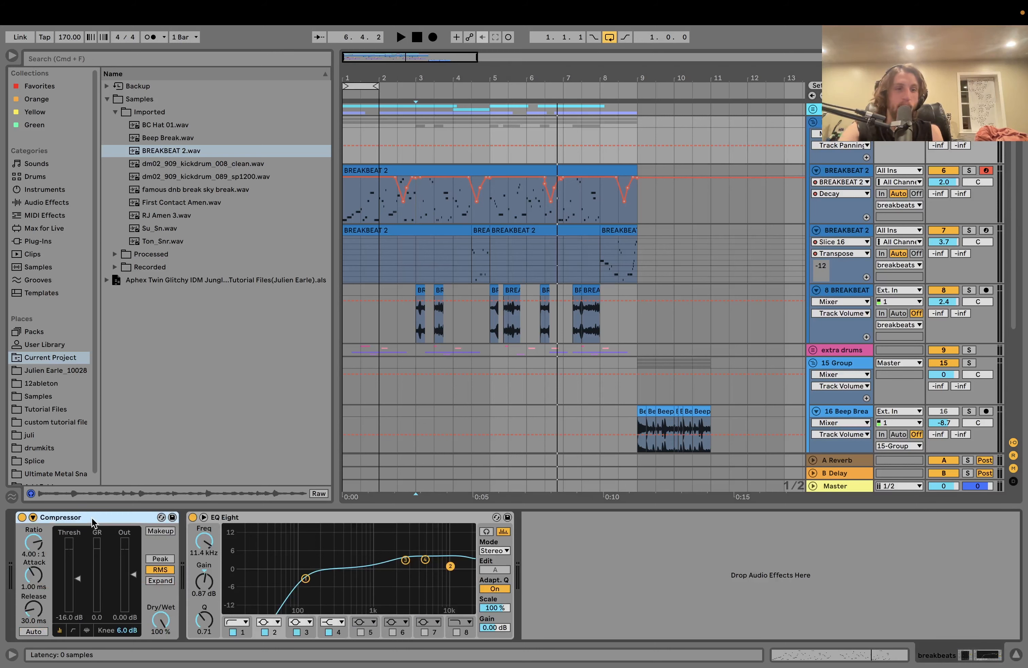
pyautogui.press('Delete')
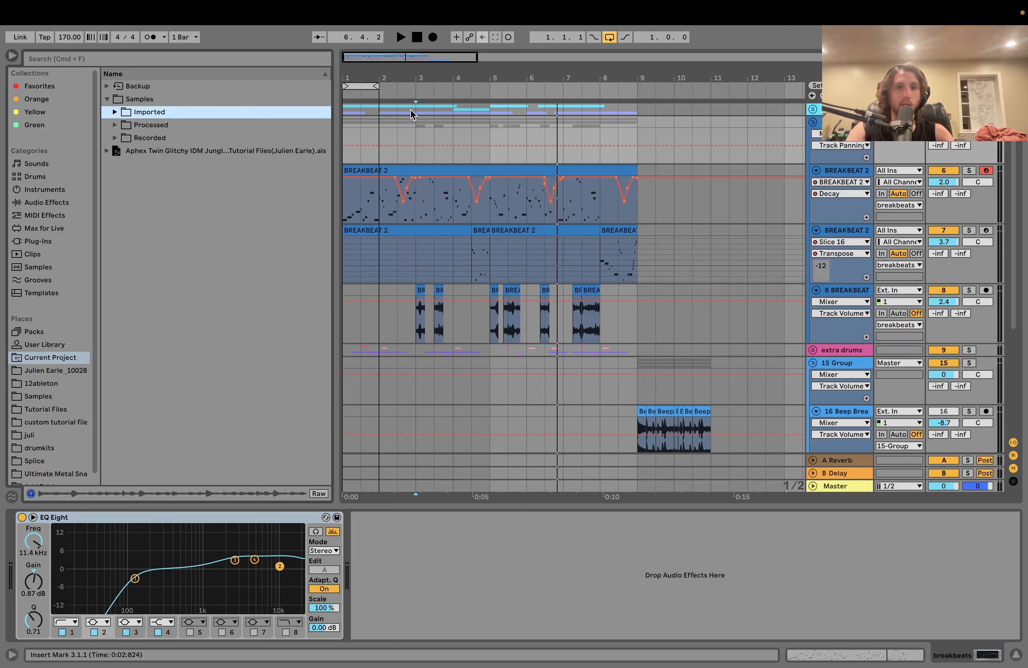
# Examine the device chains of the three break tracks and the breakbeats group.
pyautogui.click(844, 172)
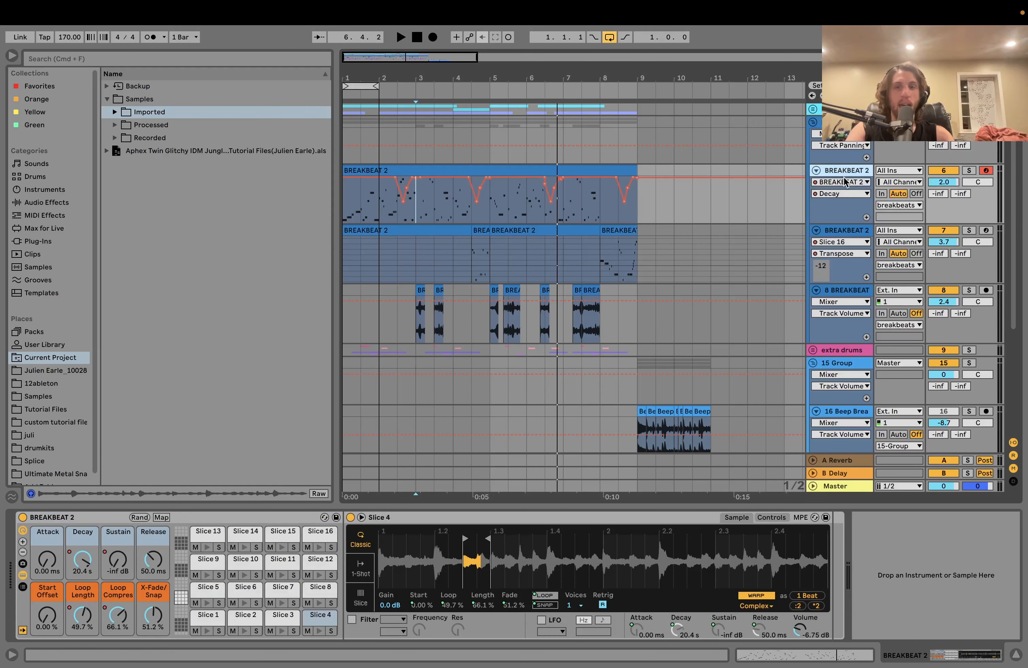
pyautogui.click(849, 231)
pyautogui.click(848, 290)
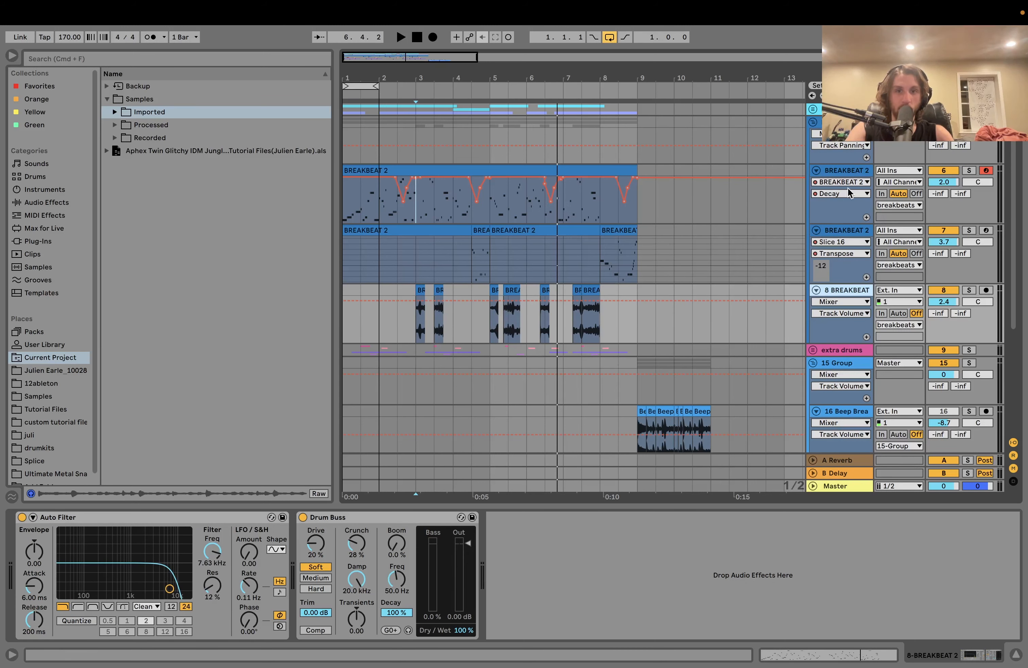
pyautogui.click(843, 122)
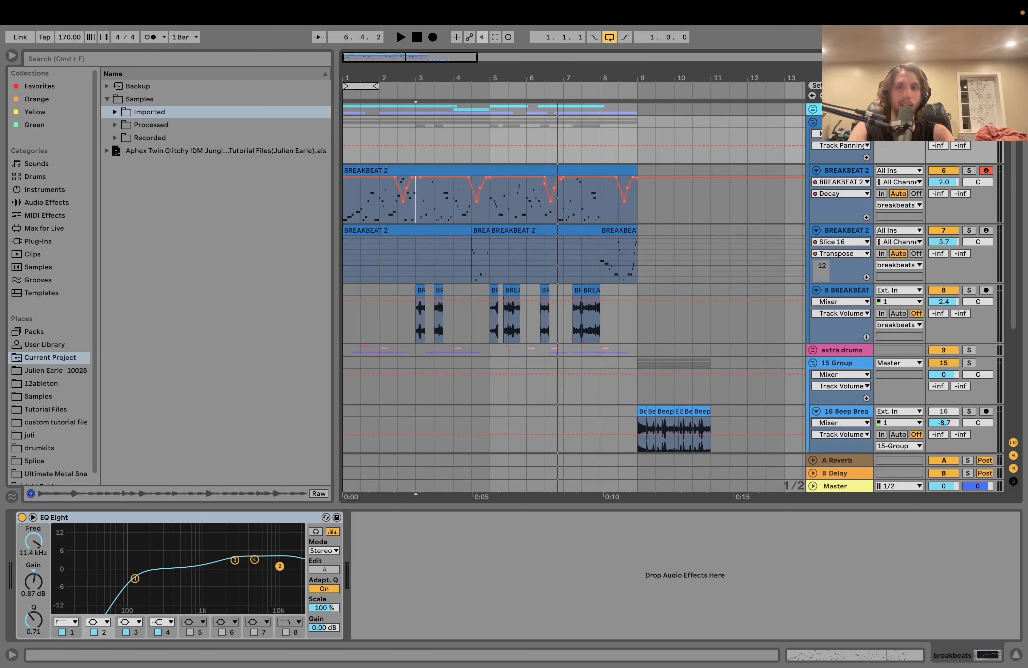
# Unfold the kicks group and its kick tracks 3 and 4 while playing from 1.1.1 with the arrangement loop off.
pyautogui.click(812, 109)
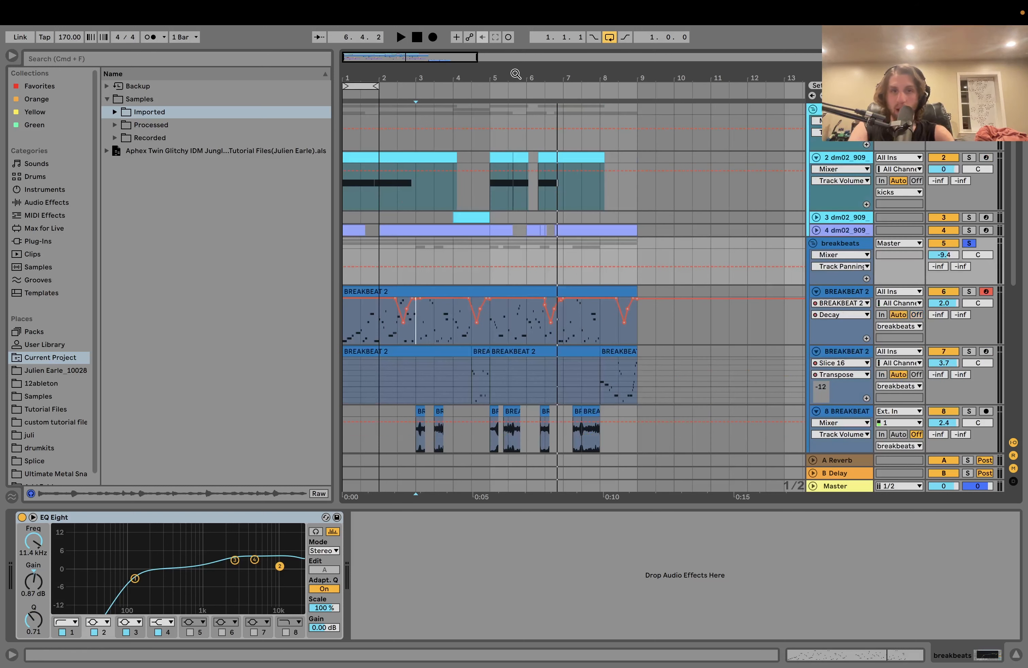
pyautogui.click(611, 37)
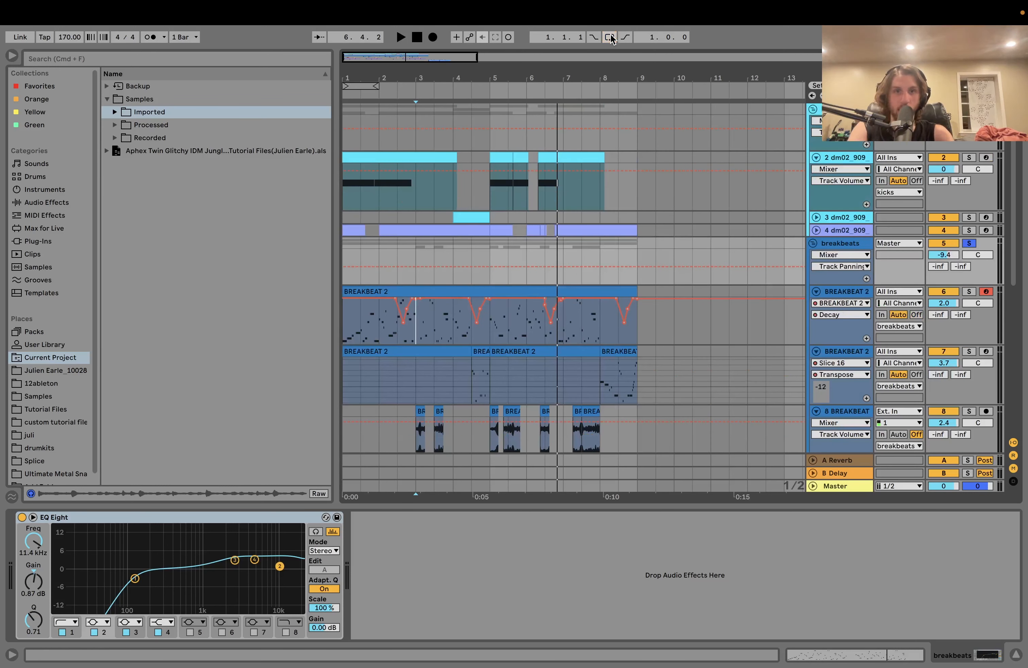
pyautogui.click(347, 247)
pyautogui.press('space')
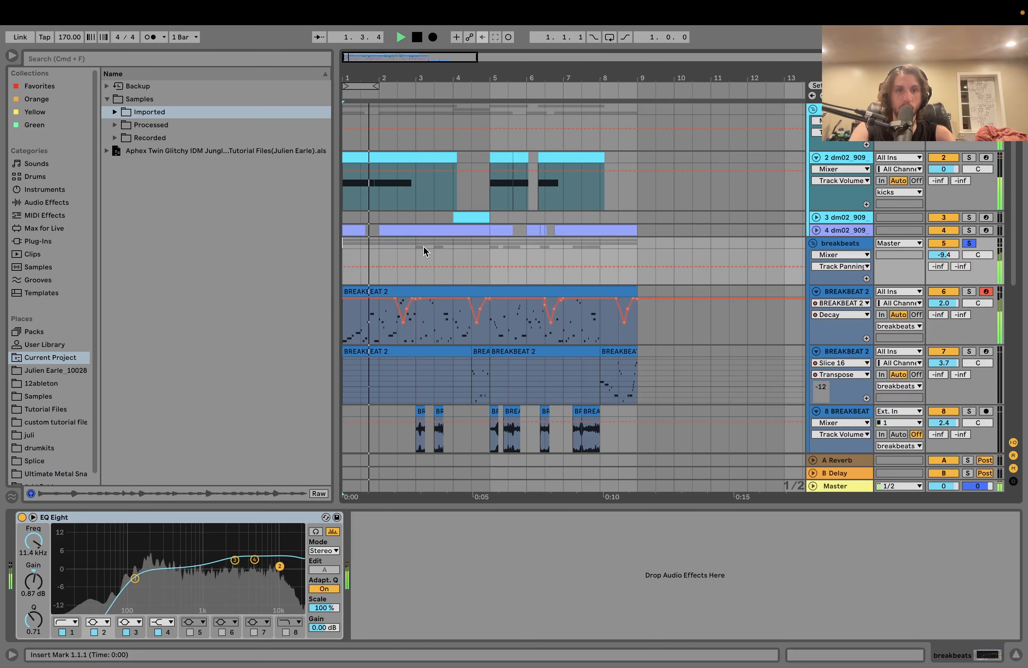
pyautogui.click(817, 230)
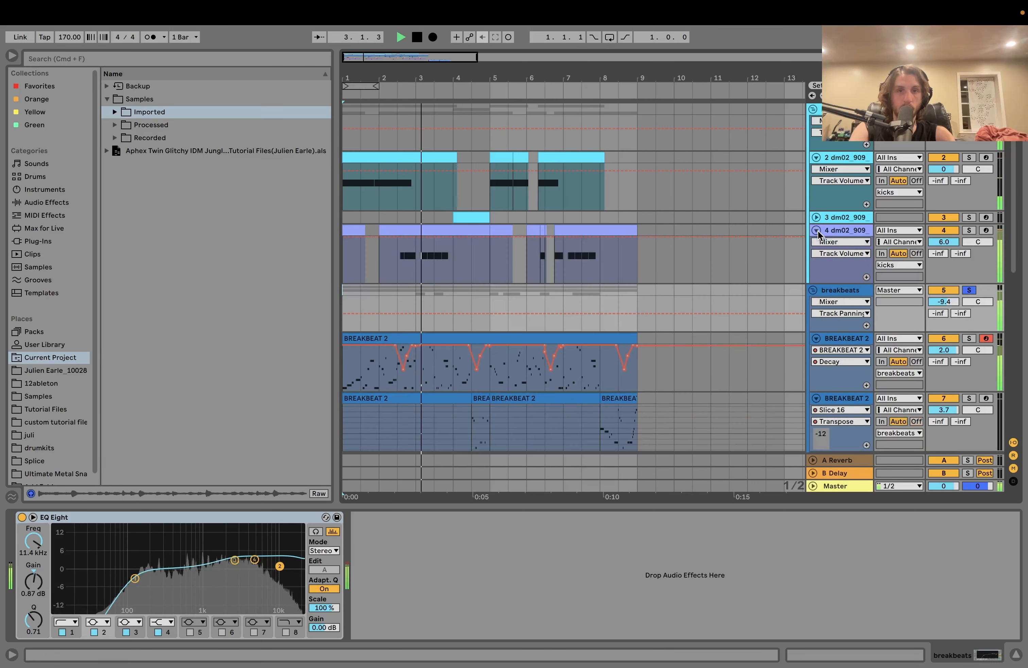
pyautogui.click(817, 217)
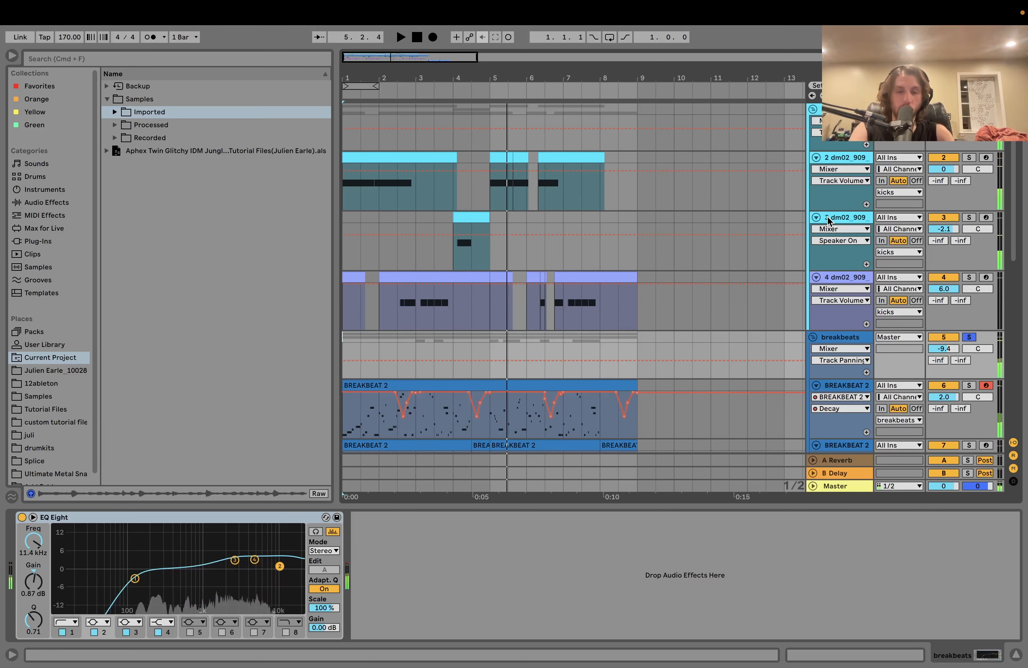
pyautogui.press('space')
# Solo the dm02_909 kick on track 2, audition it from 1.1.1, and show its device chain.
pyautogui.click(970, 157)
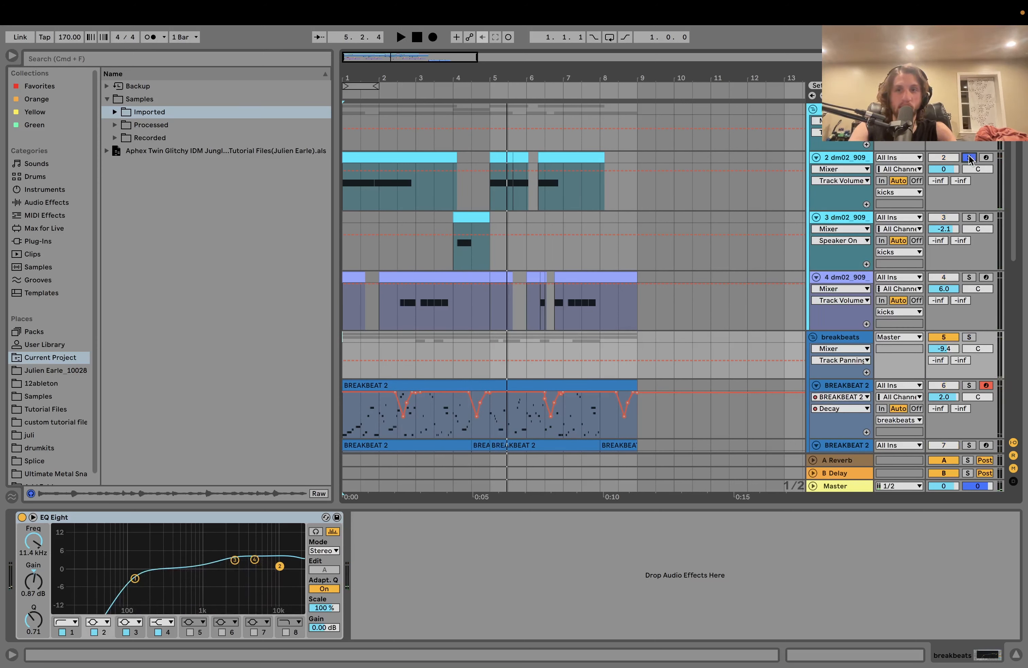
pyautogui.press('space')
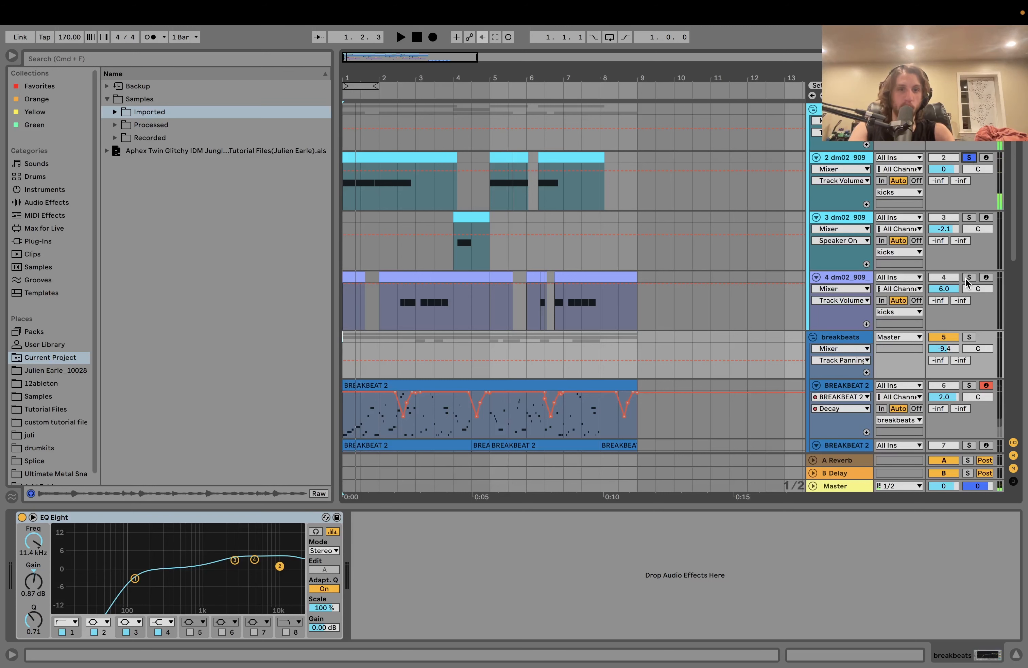
pyautogui.click(849, 156)
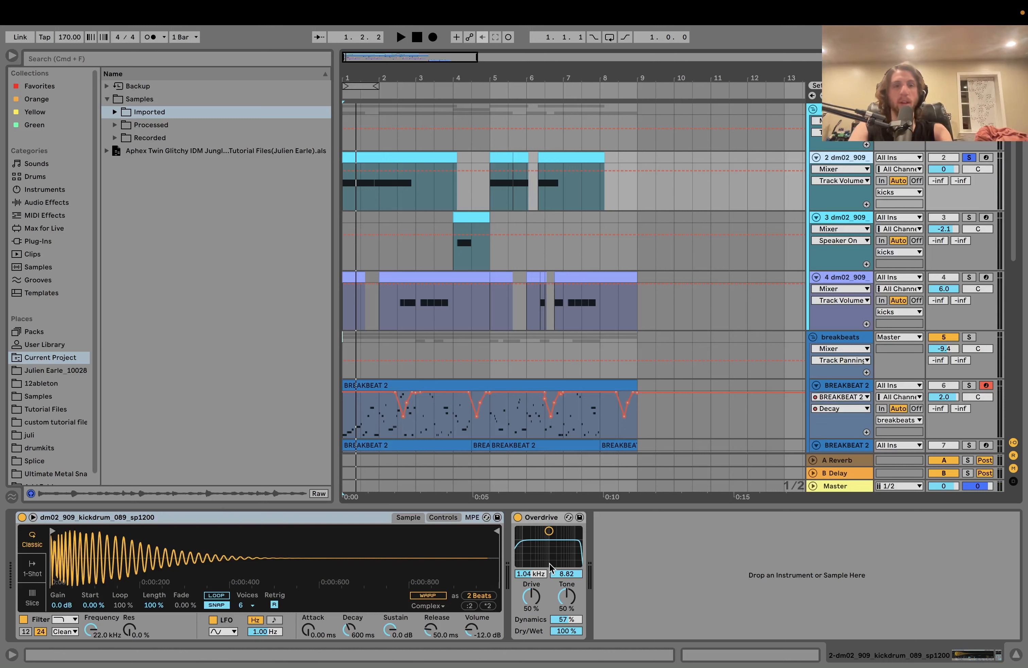
# Solo the clean kick on track 4, audition the notes of its clip starting at 2.1.1, and unsolo the track.
pyautogui.click(968, 278)
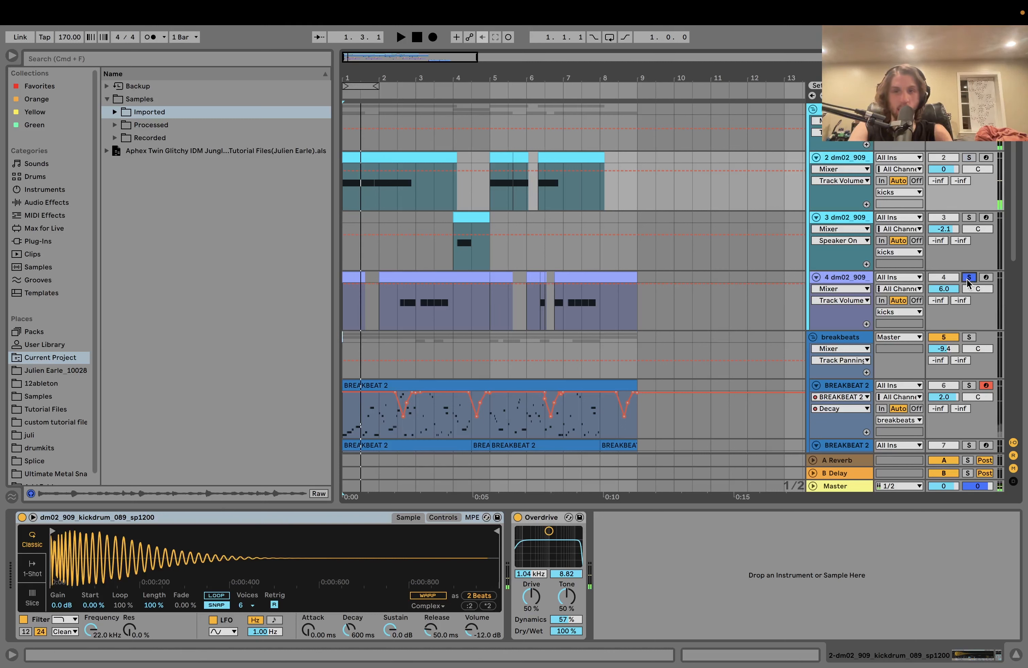
pyautogui.click(395, 310)
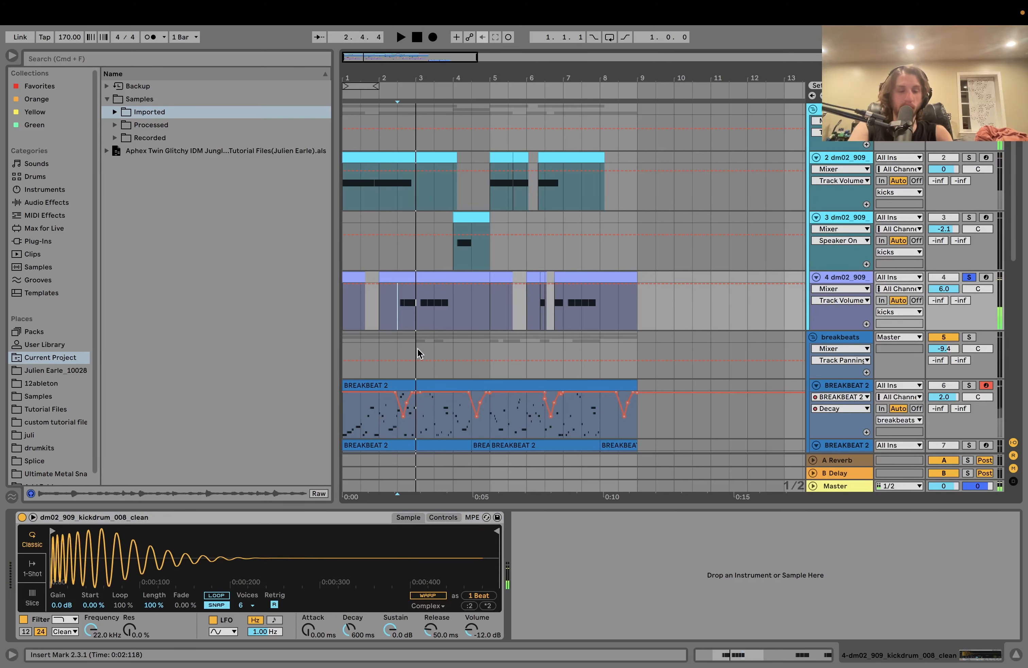
pyautogui.doubleClick(415, 280)
pyautogui.press('space')
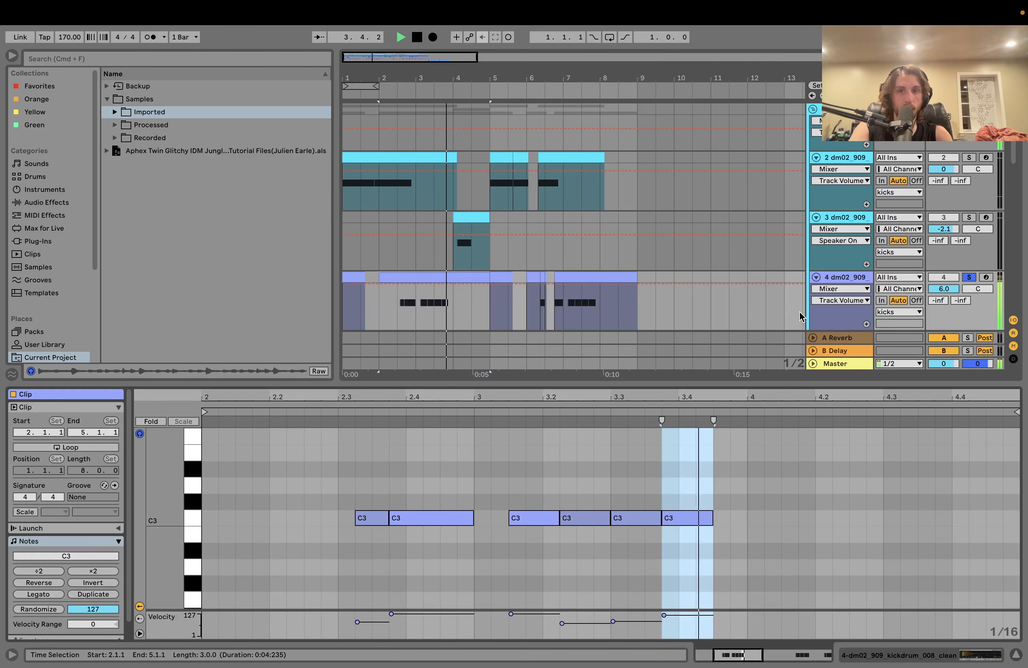
pyautogui.press('space')
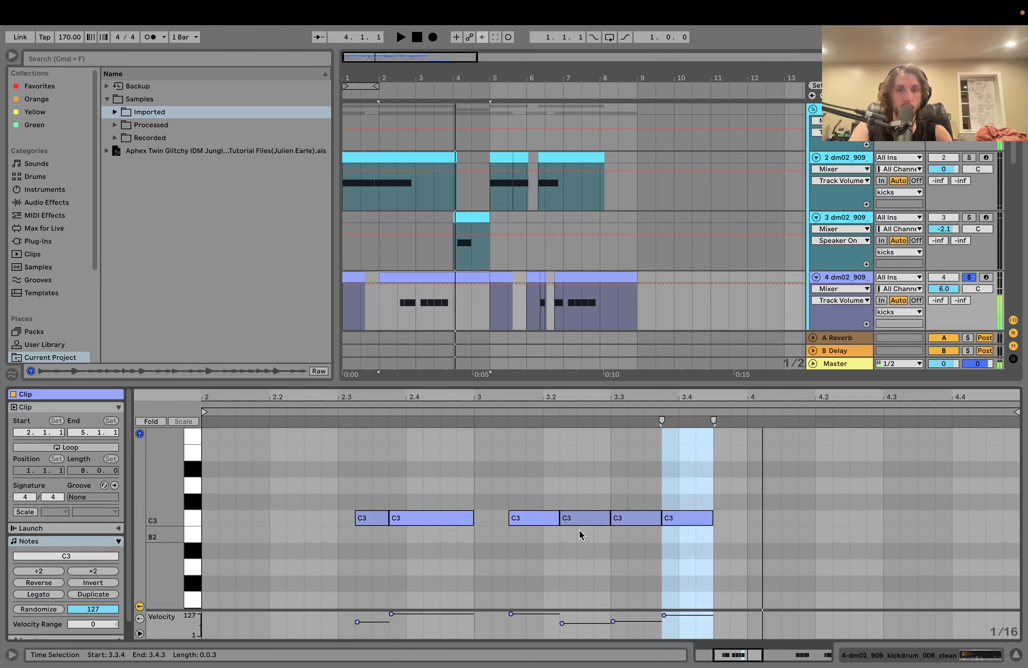
pyautogui.click(844, 279)
pyautogui.click(969, 277)
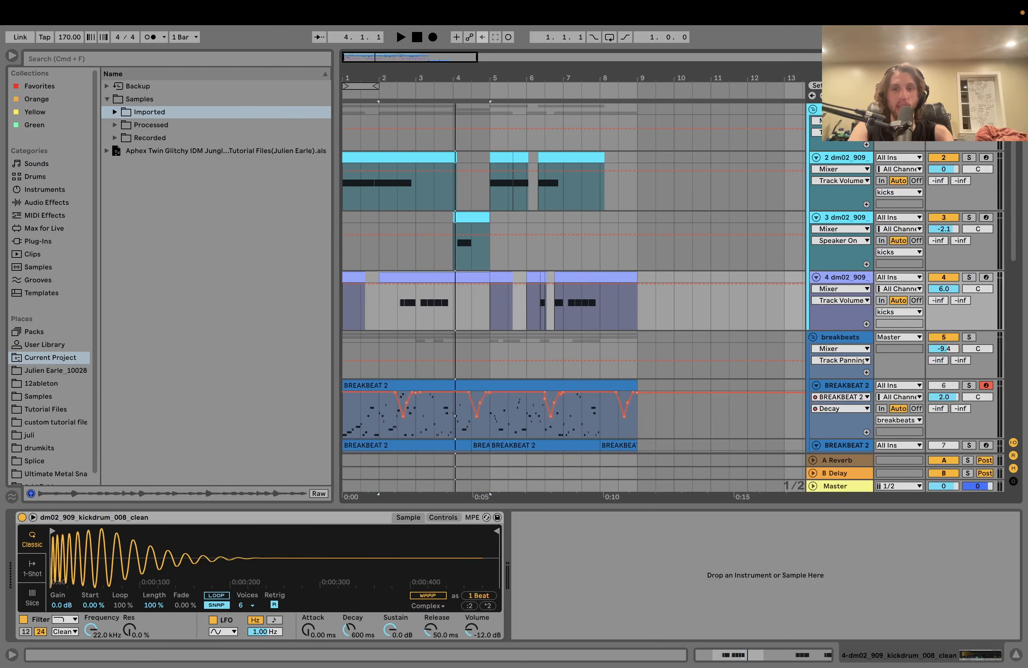
# Solo the breakbeats group and play the arrangement from 1.1.1, first without and then with the kicks.
pyautogui.click(969, 336)
pyautogui.click(347, 343)
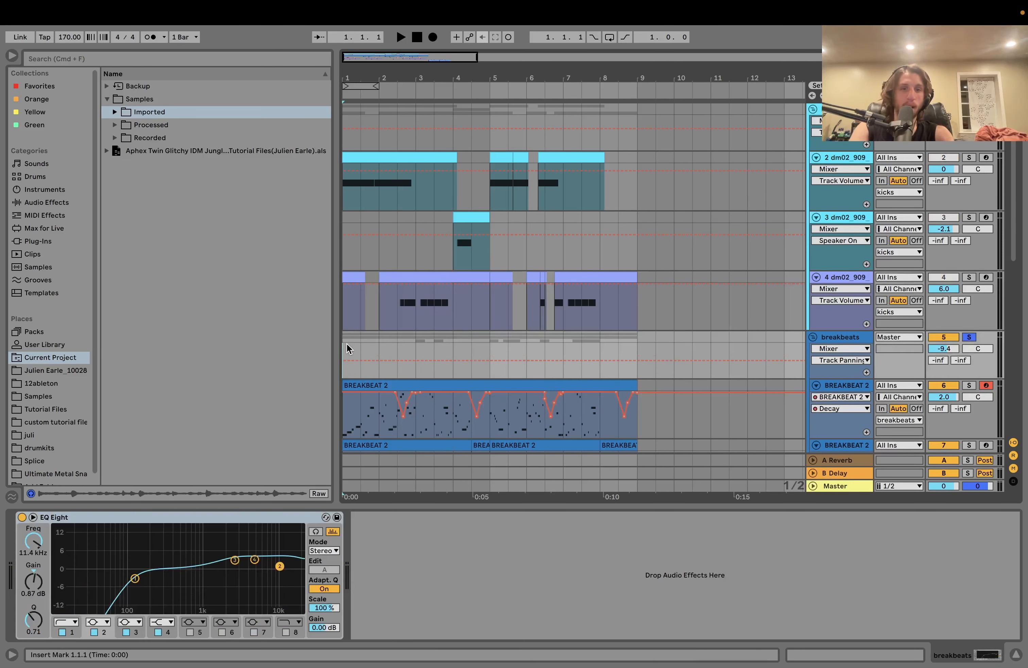
pyautogui.press('space')
pyautogui.scroll(-1, 345, 342)
pyautogui.scroll(-3, 346, 342)
pyautogui.scroll(3, 346, 342)
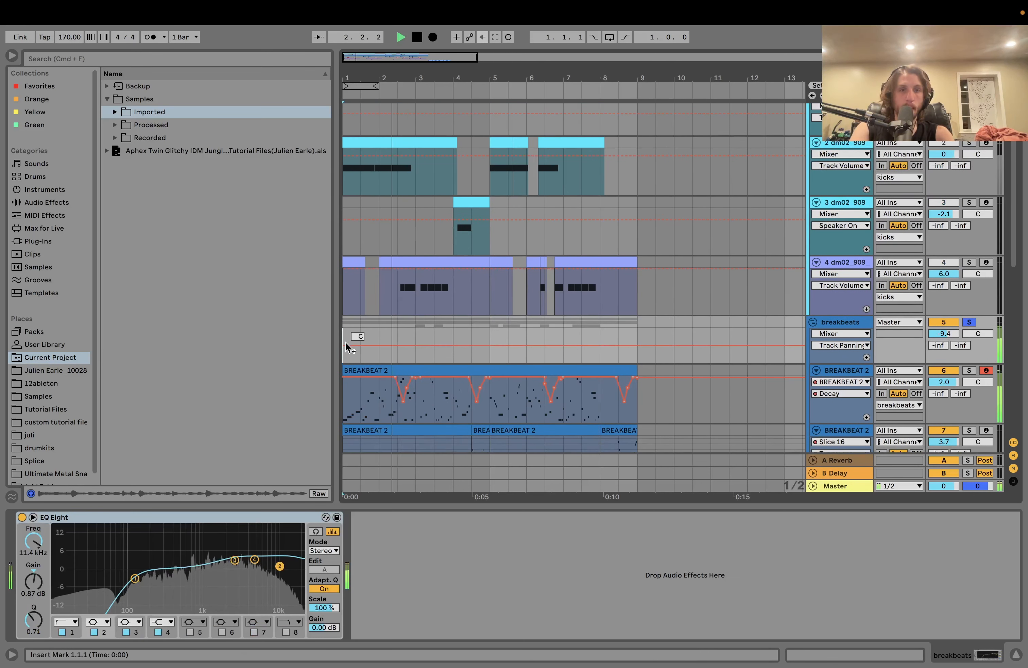
pyautogui.press('space')
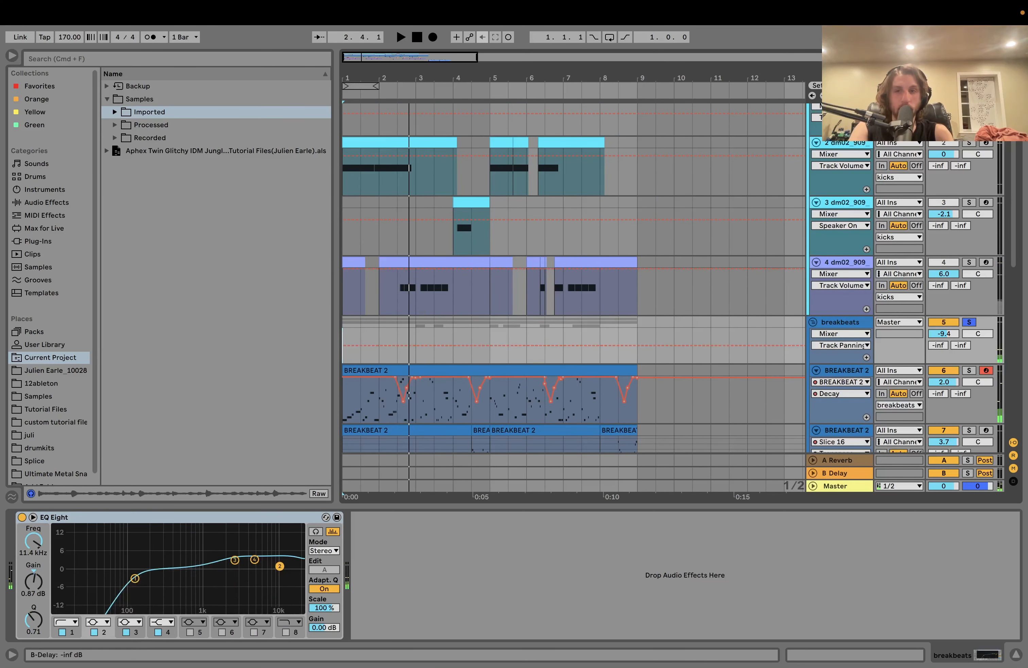
pyautogui.scroll(1, 955, 143)
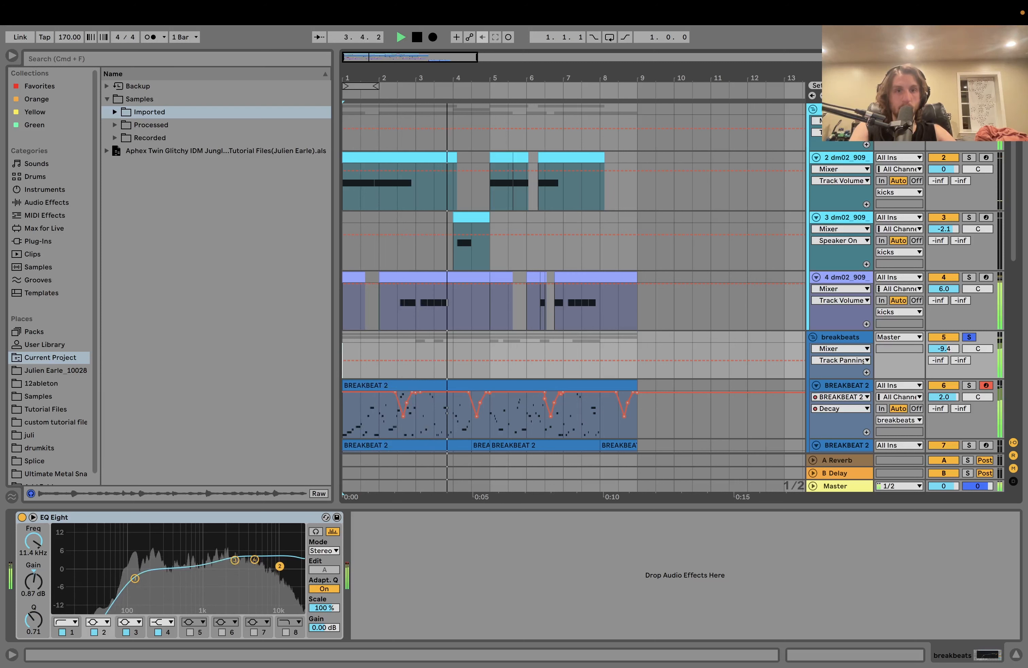
# Stop playback, solo the dm02_909 kick on track 3, audition its clip from 4.1.1, and unsolo the track.
pyautogui.press('space')
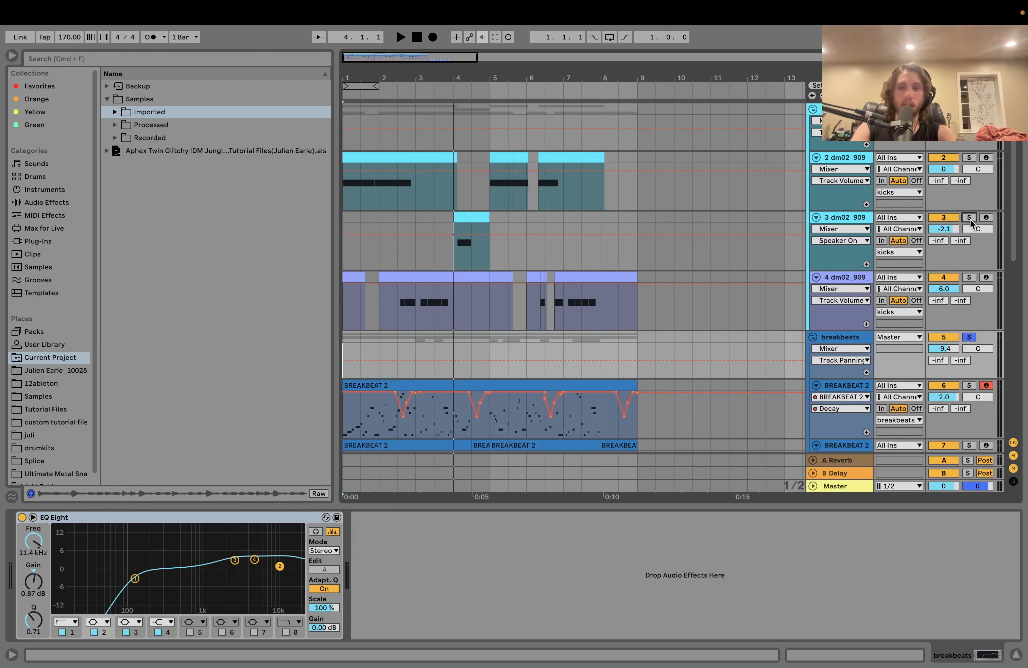
pyautogui.click(969, 219)
pyautogui.click(454, 228)
pyautogui.press('space')
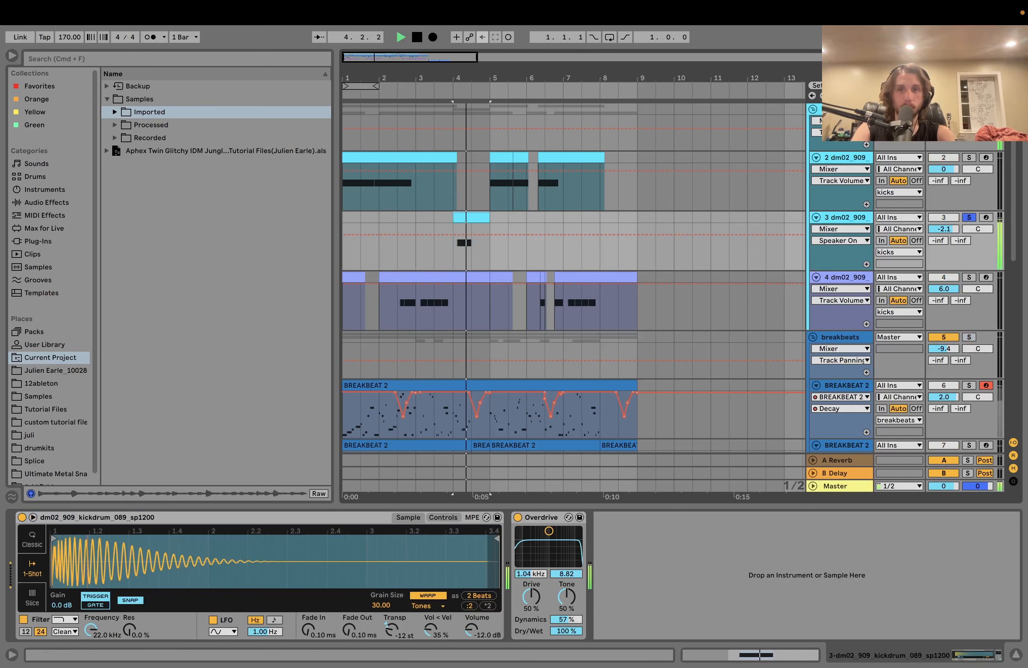
pyautogui.press('space')
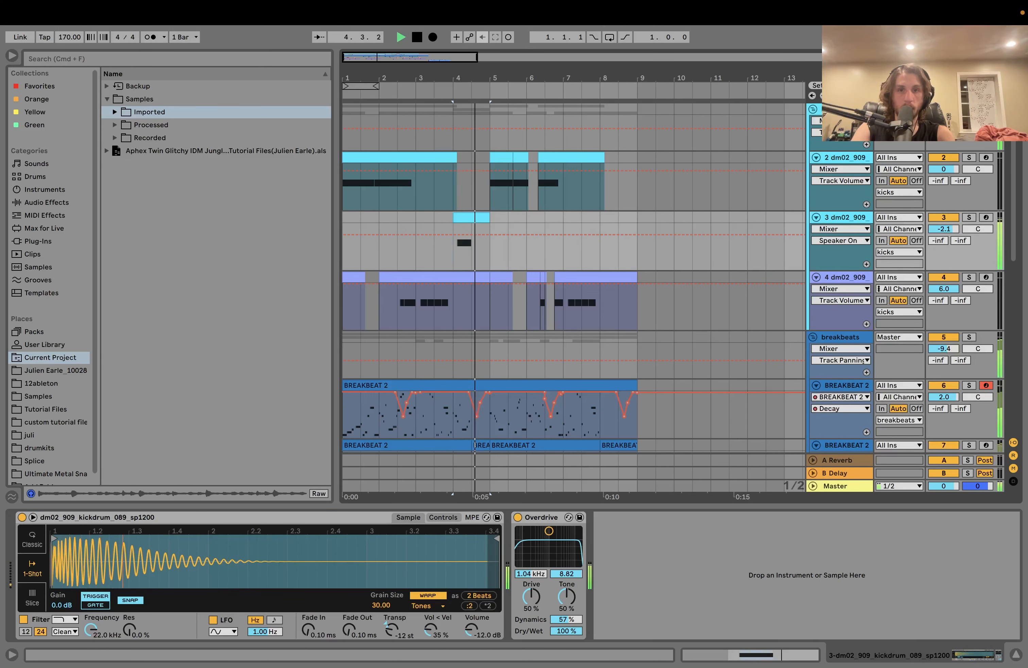
pyautogui.press('space')
pyautogui.click(969, 218)
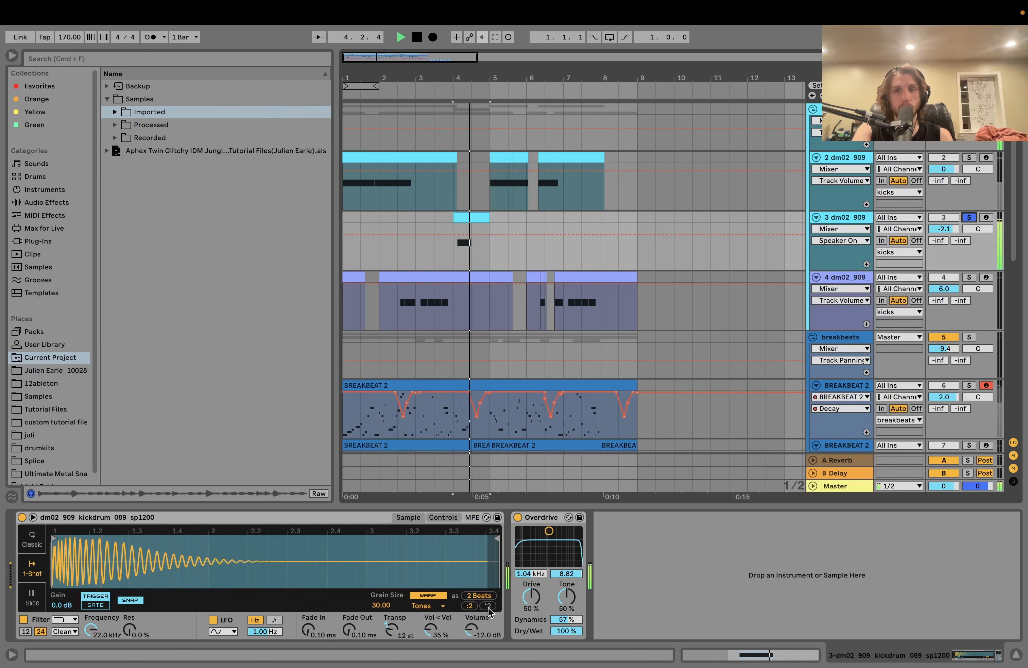
pyautogui.press('space')
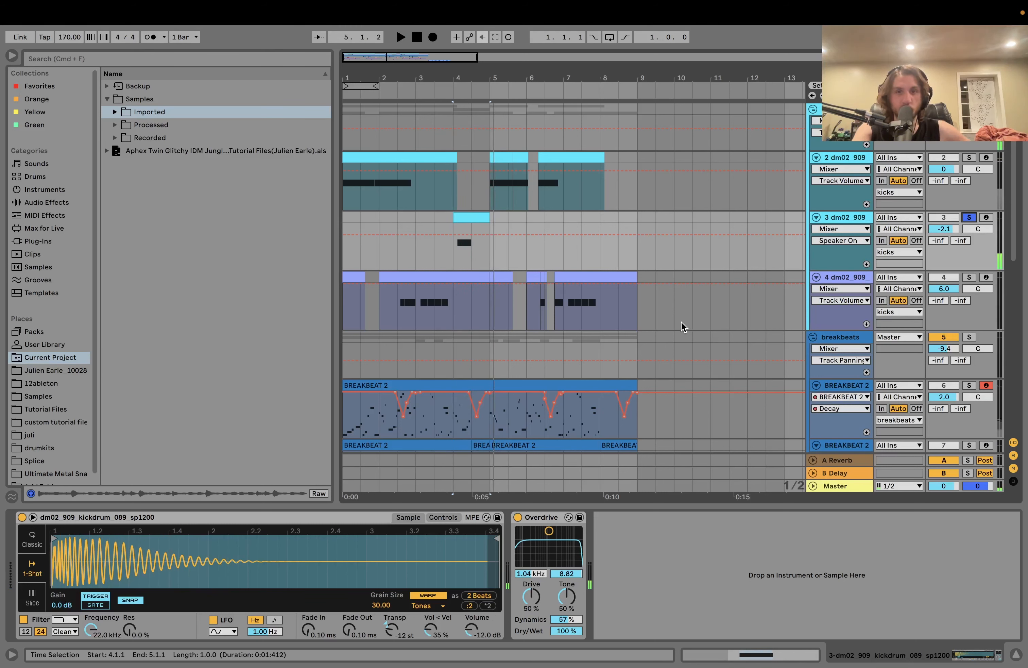
pyautogui.click(968, 217)
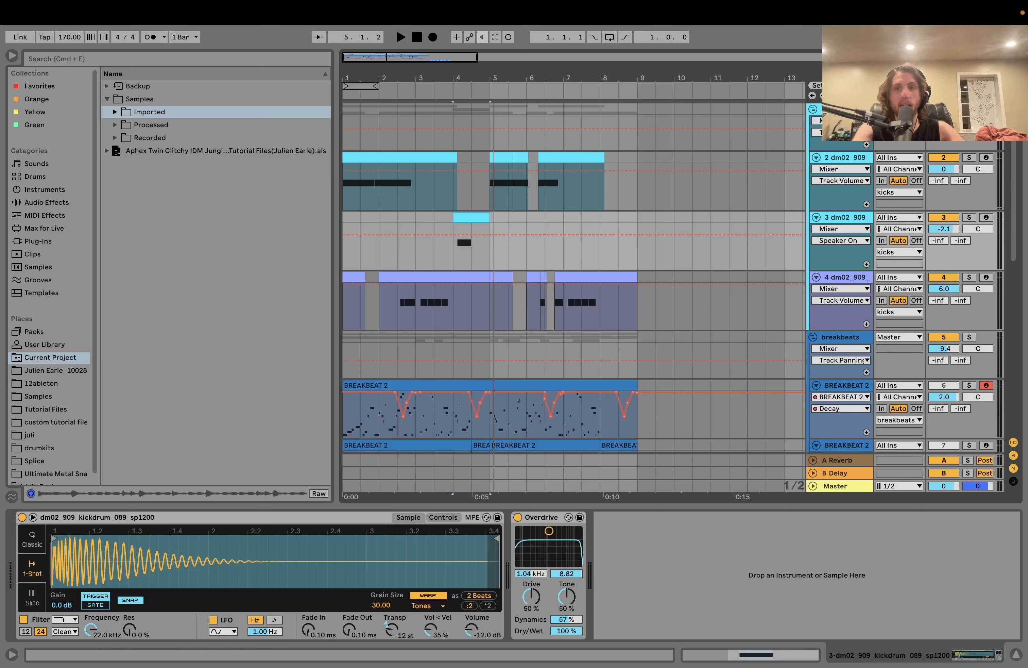
# Solo the breakbeats and kicks groups together and play the arrangement briefly from 1.1.1.
pyautogui.click(969, 338)
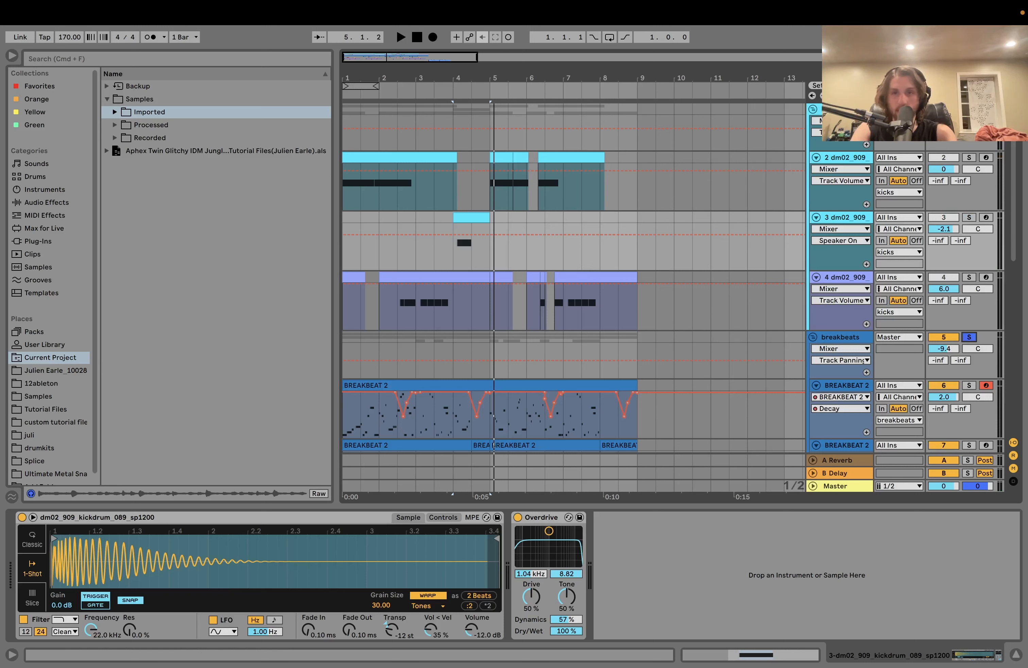
pyautogui.keyDown('super'); pyautogui.click(969, 108); pyautogui.keyUp('super')
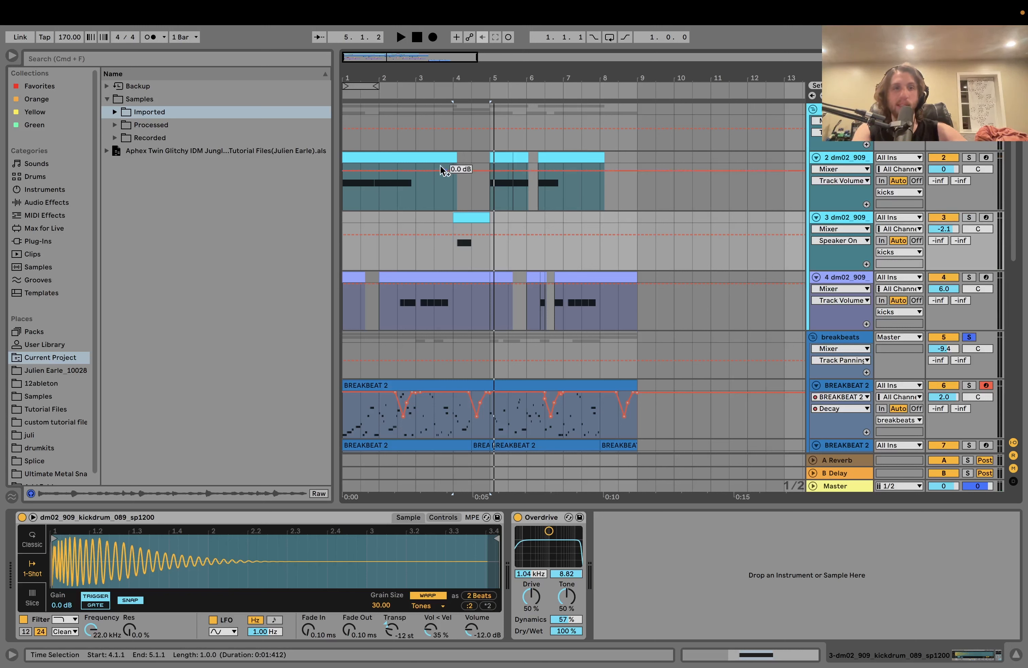
pyautogui.click(344, 218)
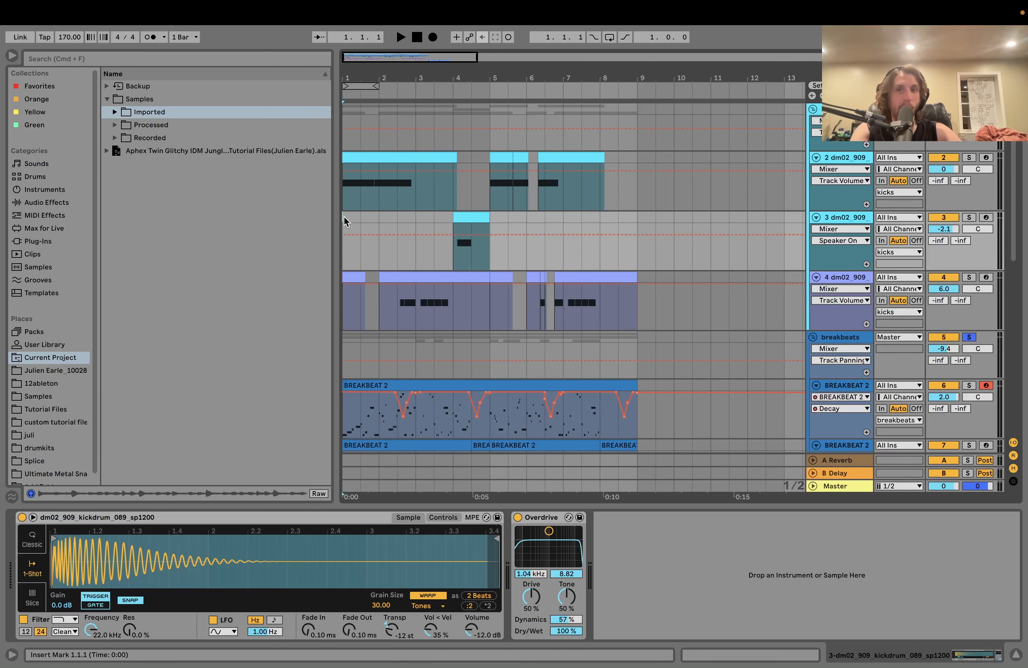
pyautogui.press('space')
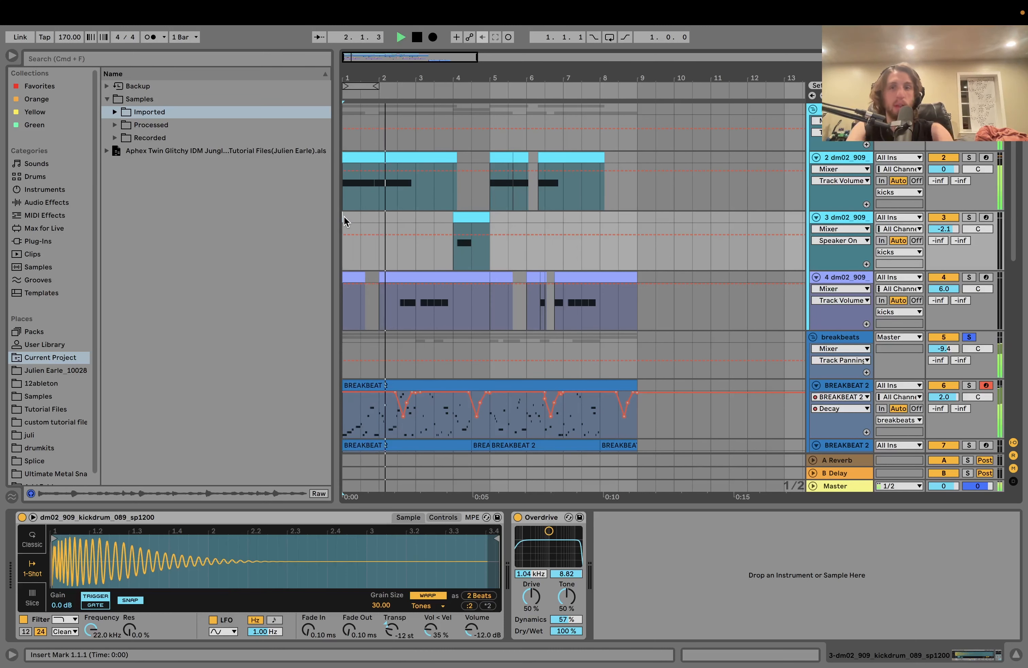
pyautogui.press('space')
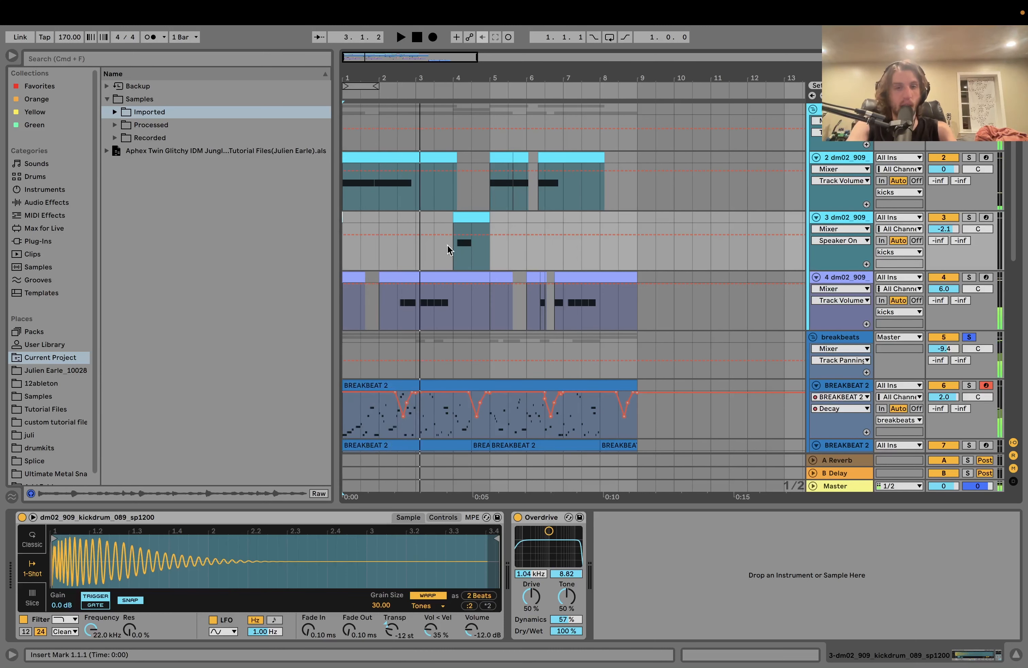
# Fold the kicks group, select the breakbeats group to show its device, and briefly play from 1.1.1.
pyautogui.scroll(-10, 447, 244)
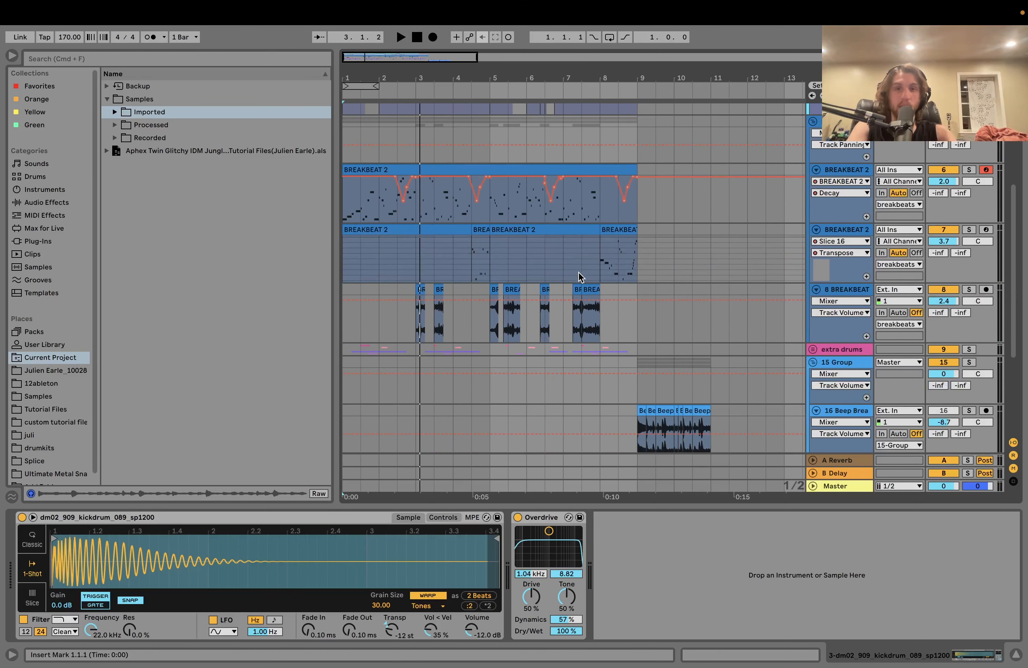
pyautogui.scroll(10, 581, 277)
pyautogui.click(812, 108)
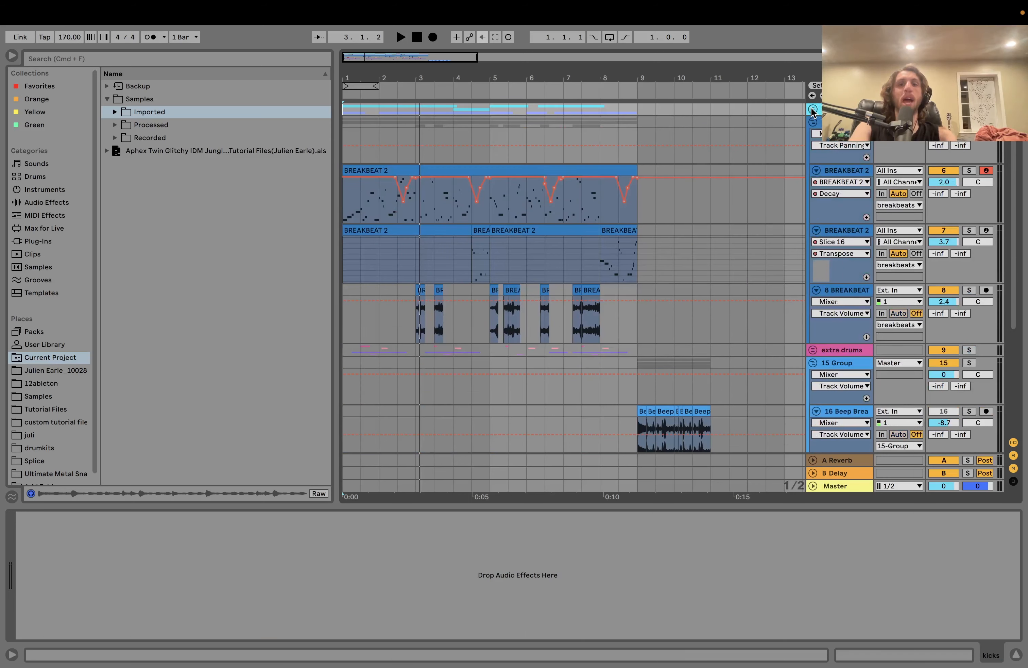
pyautogui.click(841, 122)
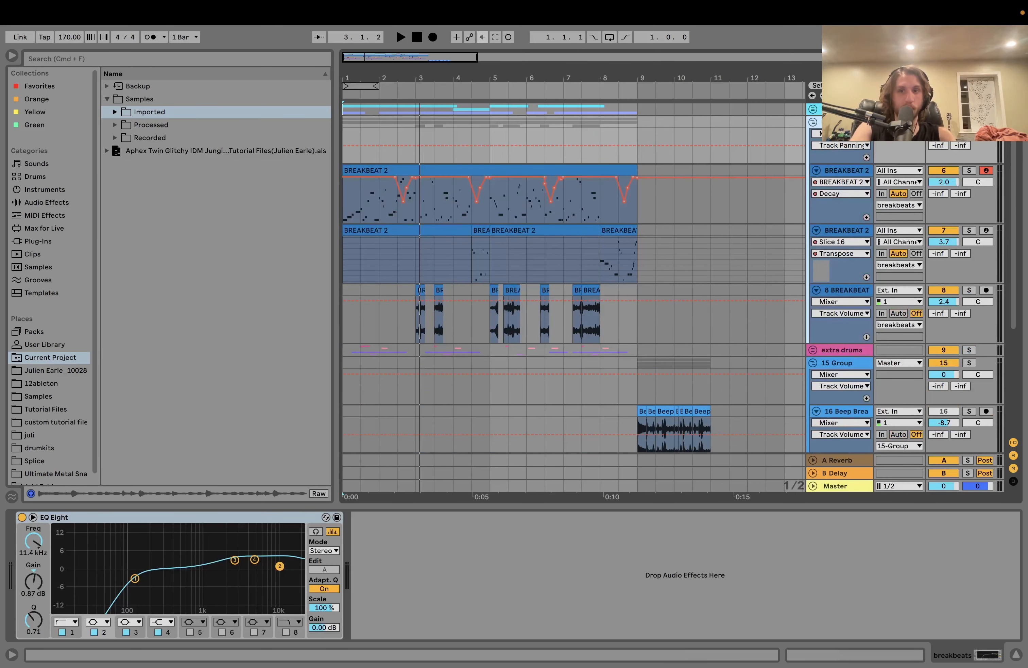
pyautogui.press('space')
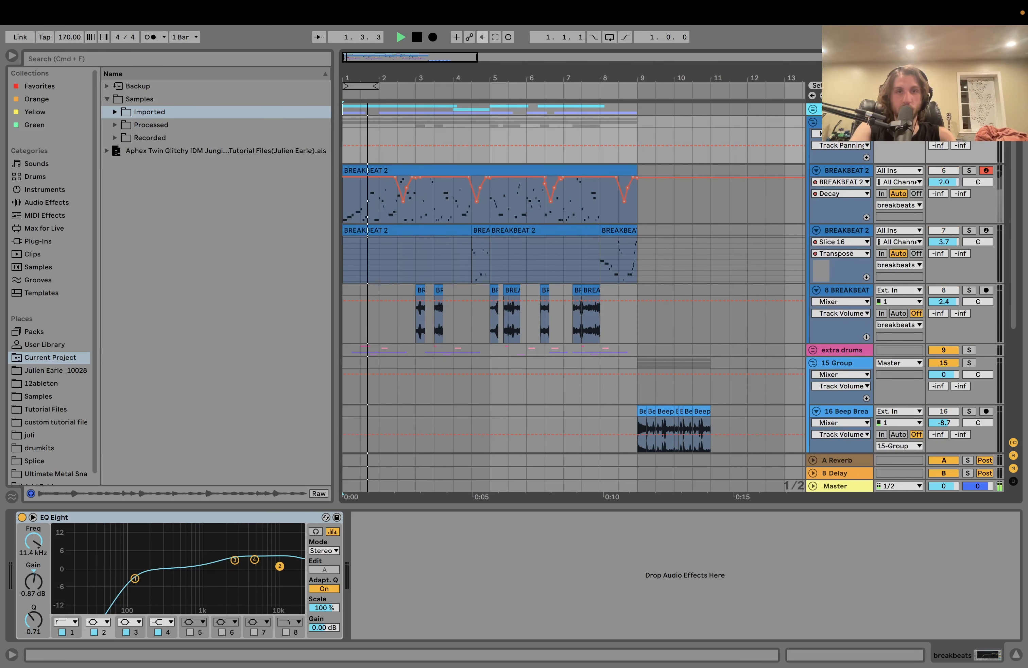
pyautogui.press('space')
# Solo and unfold the extra drums group while playing from 1.1.1, bringing the breakbeats in alongside it.
pyautogui.scroll(-3, 745, 225)
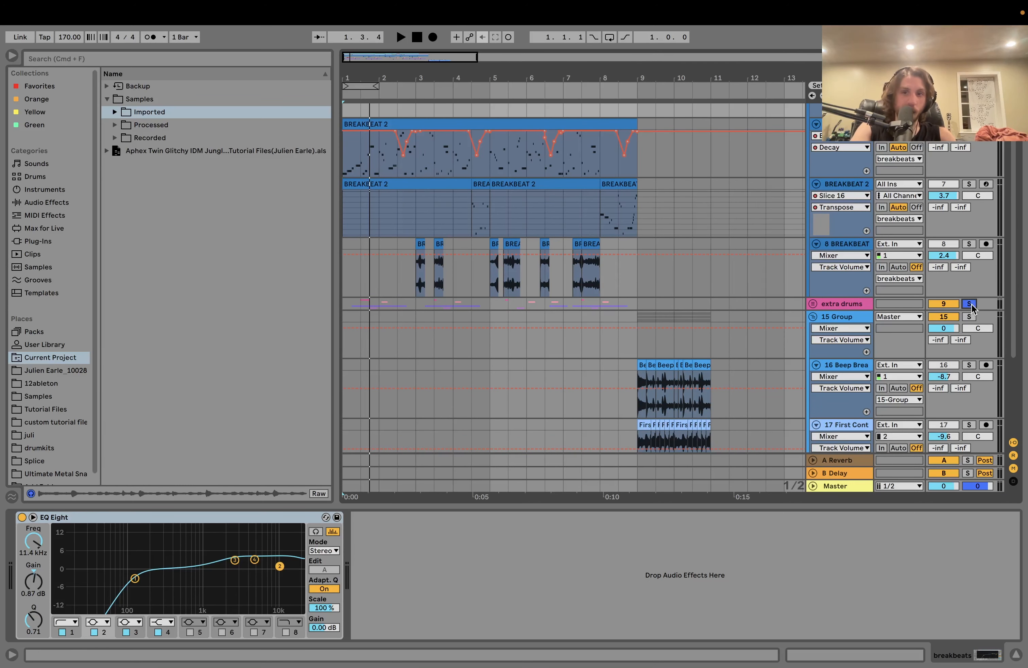
pyautogui.press('space')
pyautogui.click(812, 305)
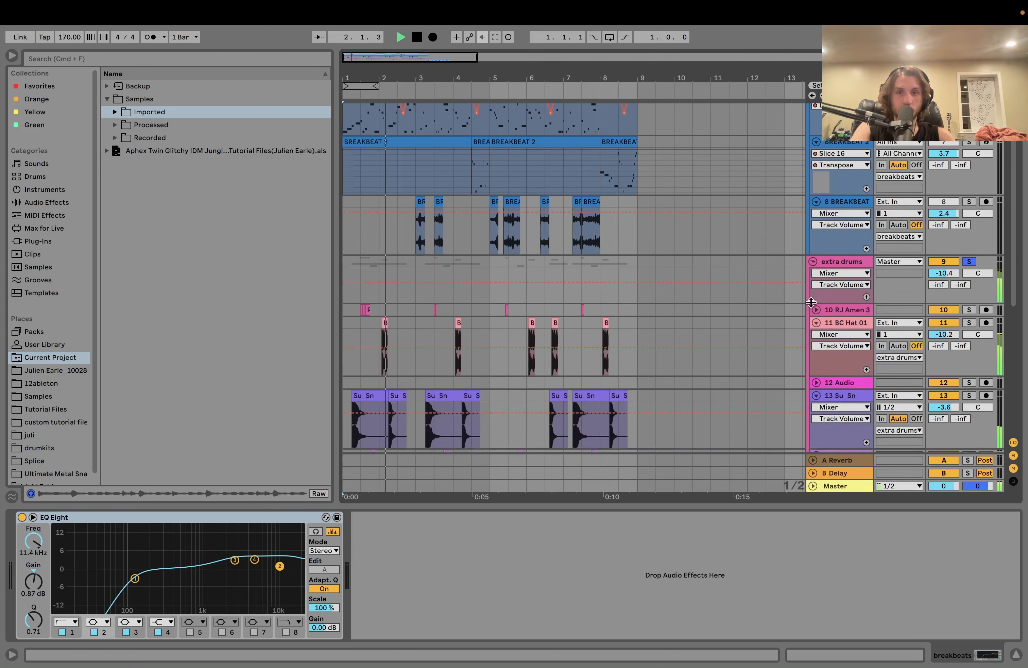
pyautogui.scroll(3, 811, 301)
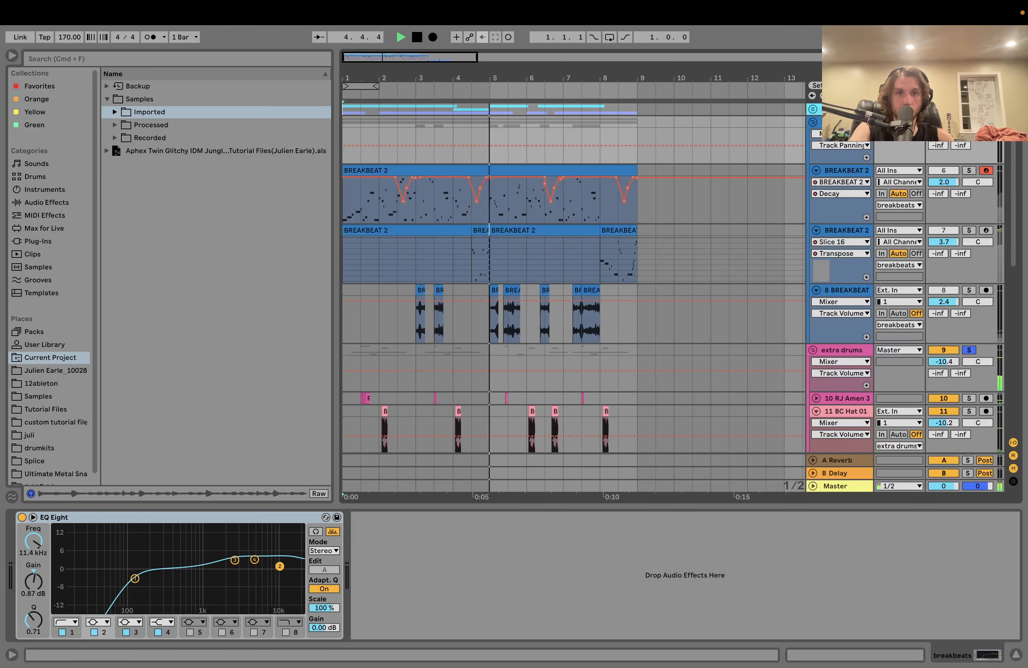
pyautogui.scroll(-4, 574, 299)
pyautogui.scroll(-8, 574, 299)
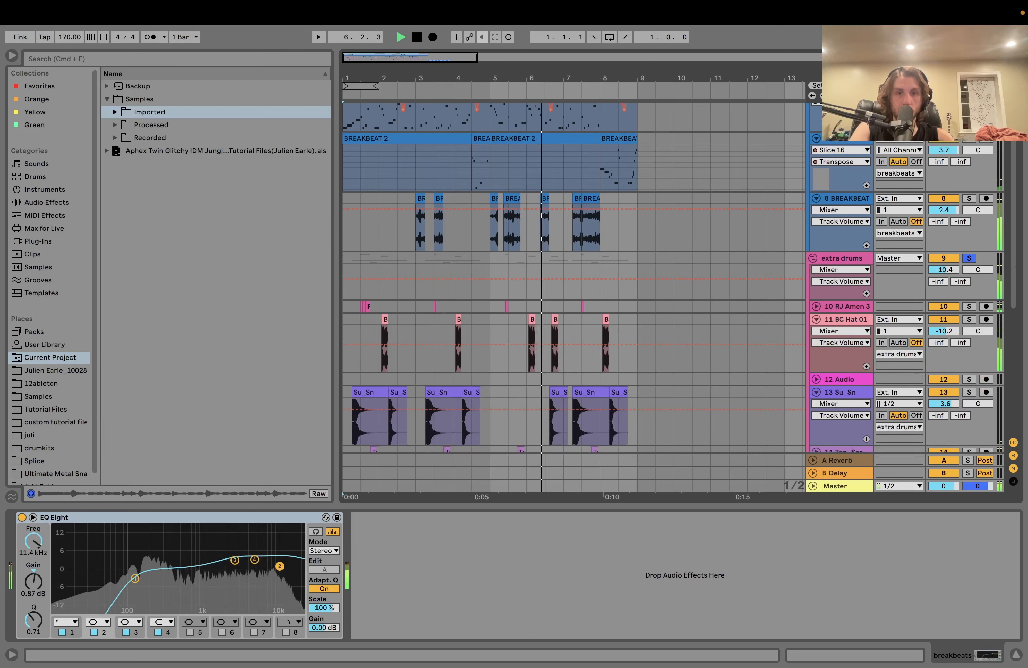
pyautogui.press('space')
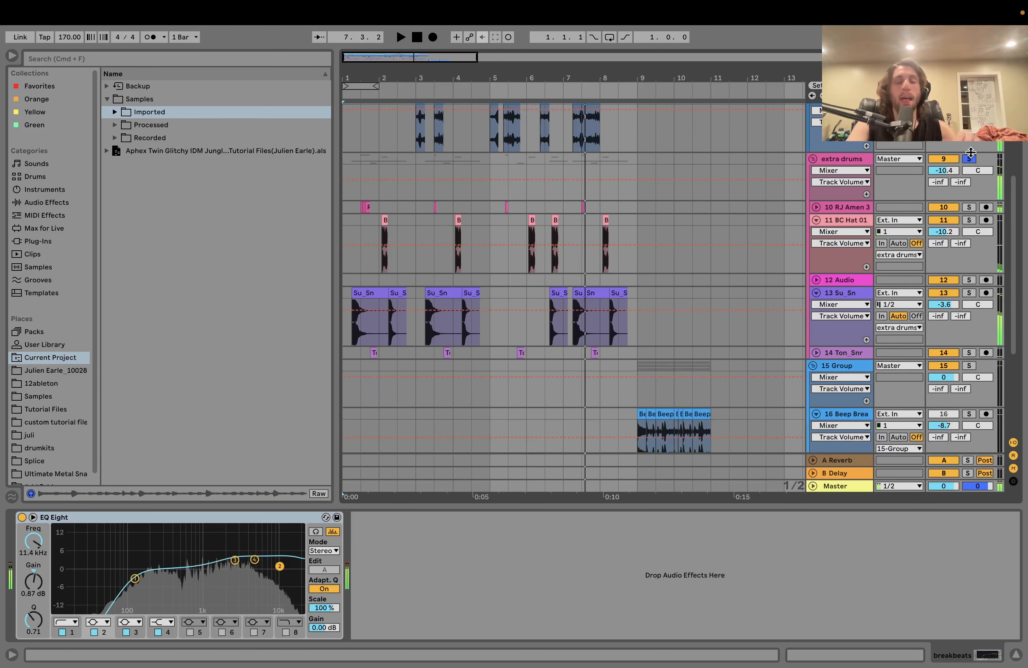
# Solo only the extra drums group and play it from 1.1.1.
pyautogui.click(969, 159)
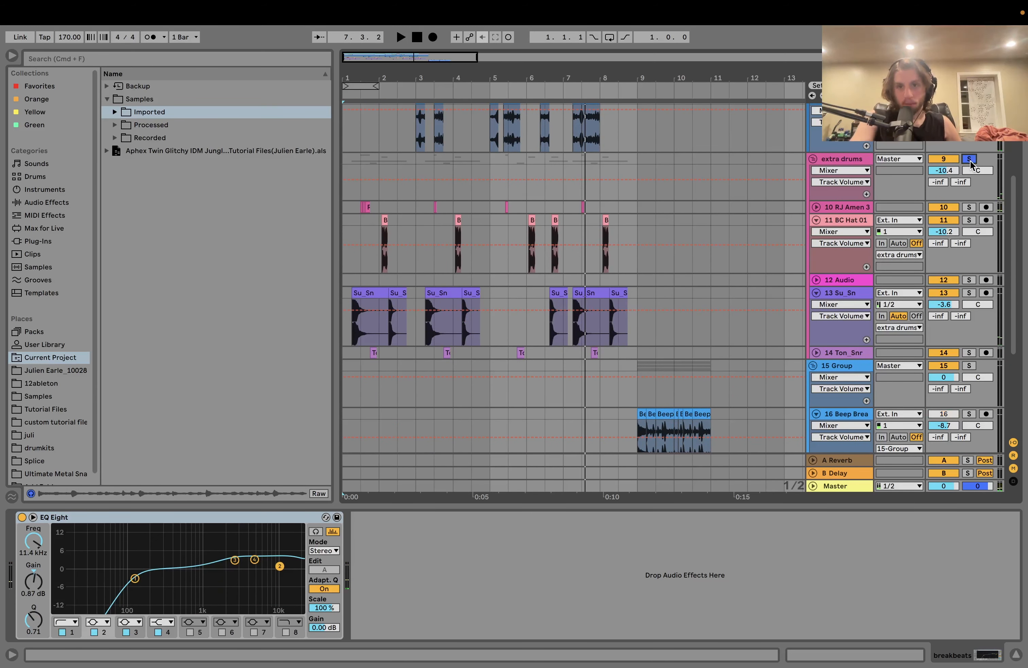
pyautogui.click(969, 159)
pyautogui.press('space')
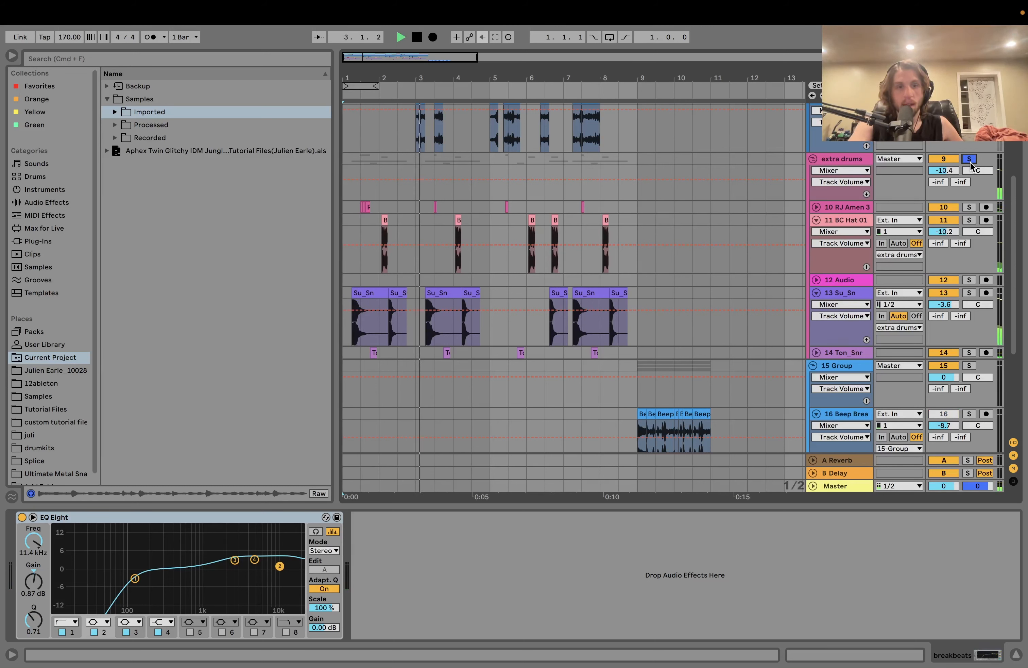
pyautogui.press('space')
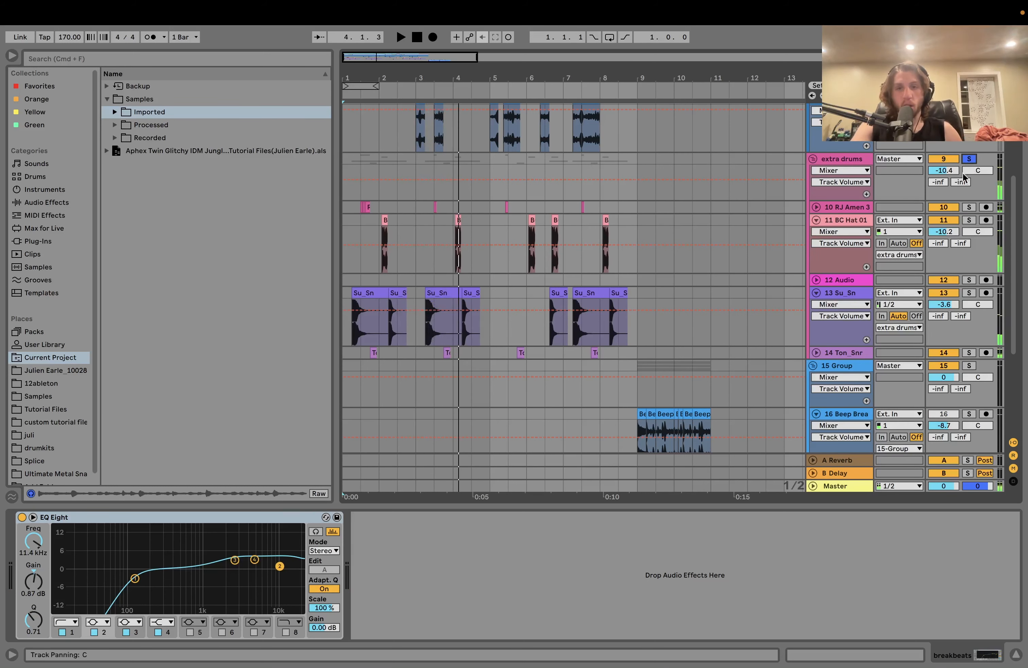
# Unfold the Ton_Snr track and audition the first Su_Sn clip at 1.2.1 and the first Ton_Snr clip at 1.4.1.
pyautogui.click(836, 293)
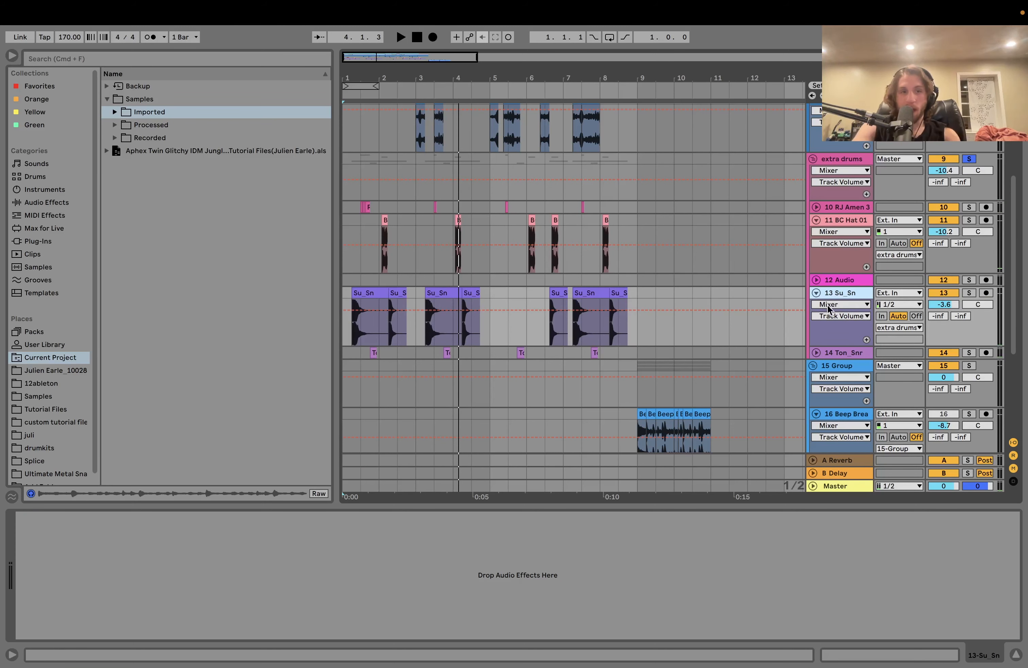
pyautogui.click(816, 353)
pyautogui.scroll(5, 566, 356)
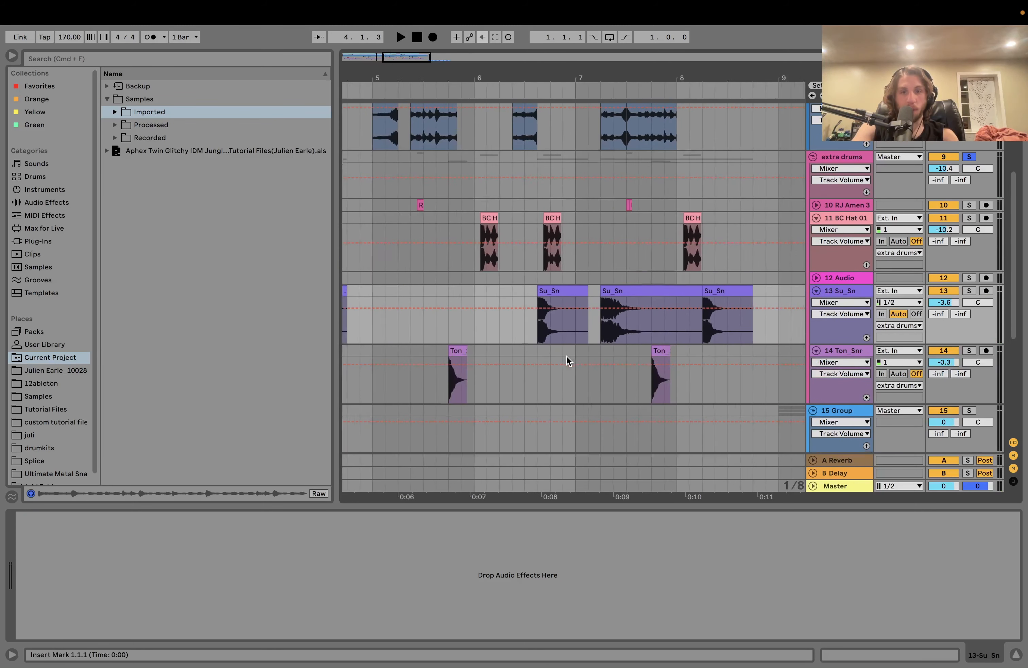
pyautogui.hscroll(-9, 566, 356)
pyautogui.scroll(-1, 567, 356)
pyautogui.click(393, 263)
pyautogui.press('space')
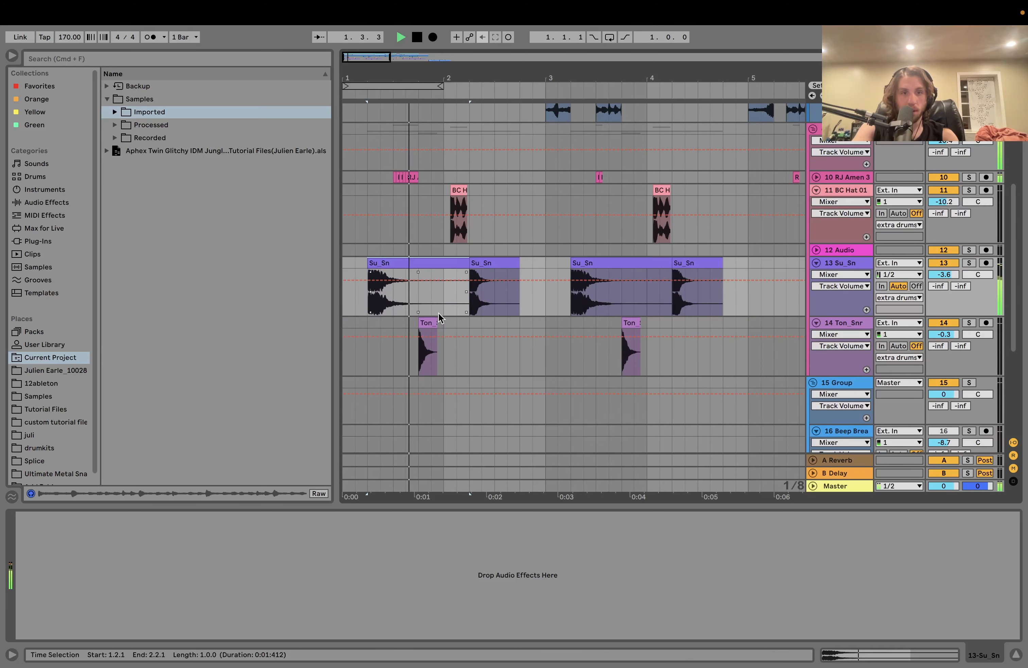
pyautogui.press('space')
pyautogui.click(427, 323)
pyautogui.press('space')
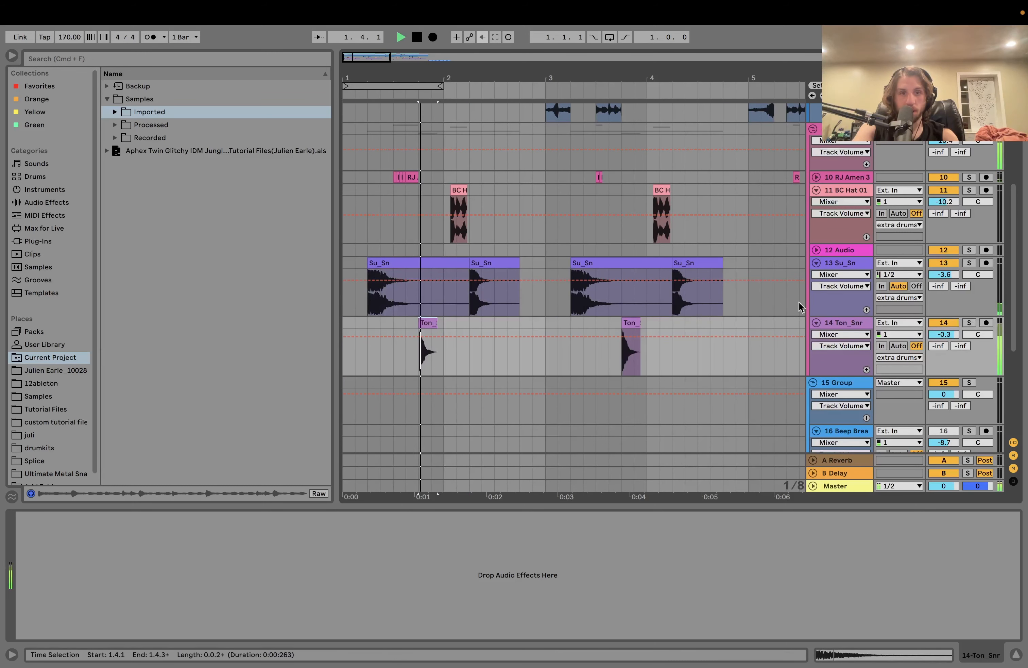
pyautogui.press('space')
# Audition the second Su_Sn snare clip, starting at 2.2.1.
pyautogui.click(450, 263)
pyautogui.click(493, 264)
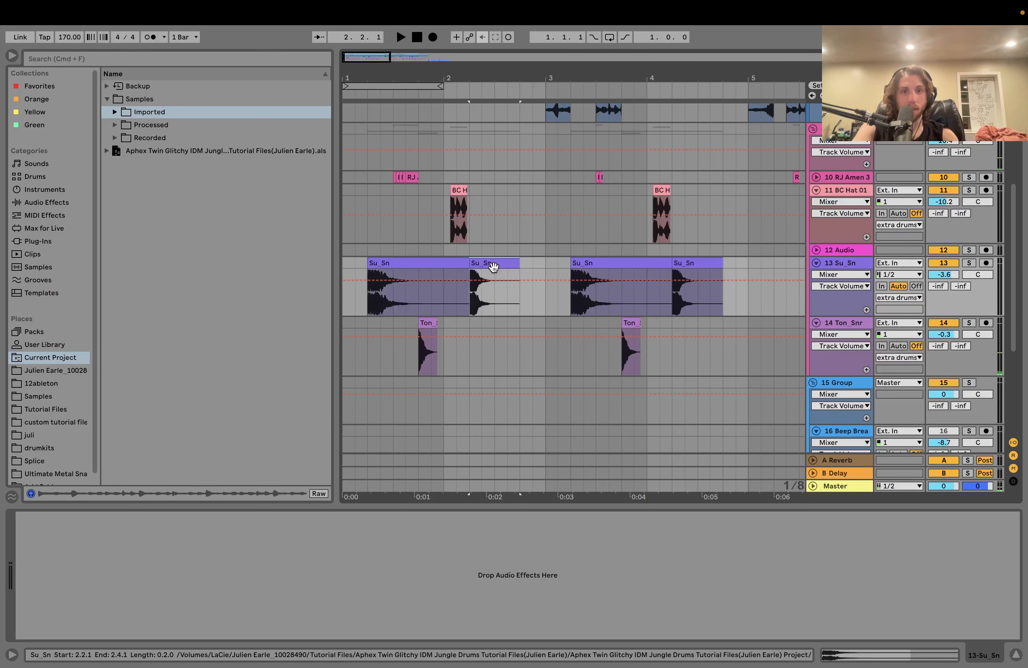
pyautogui.press('space')
pyautogui.press('space')
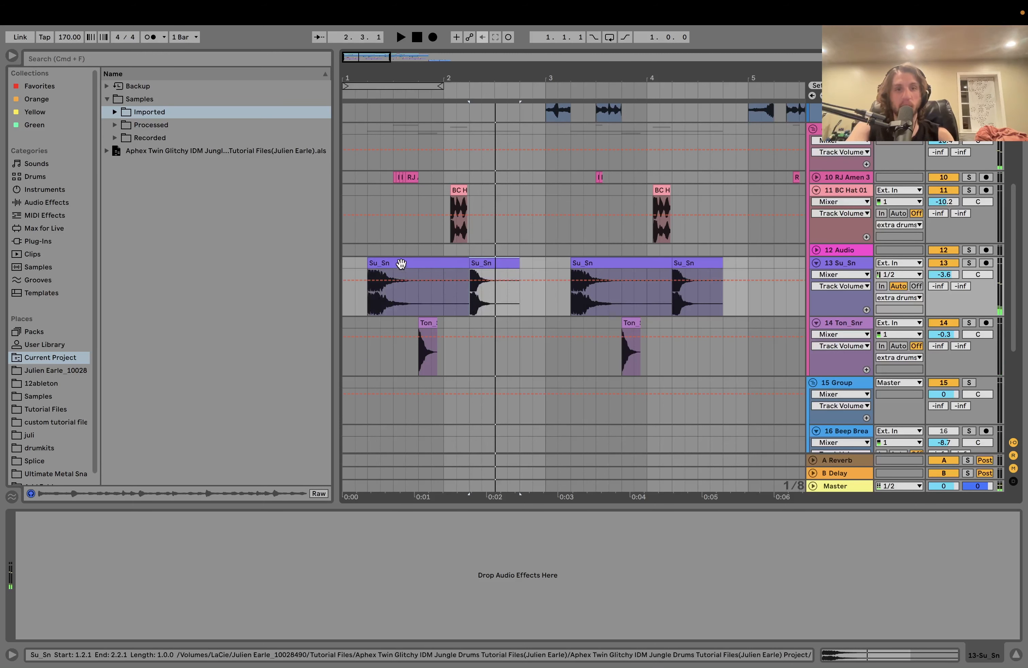
# Open the first Su_Sn clip's waveform, solo track 13, and compare its first two snare clips by ear.
pyautogui.click(390, 263)
pyautogui.doubleClick(390, 263)
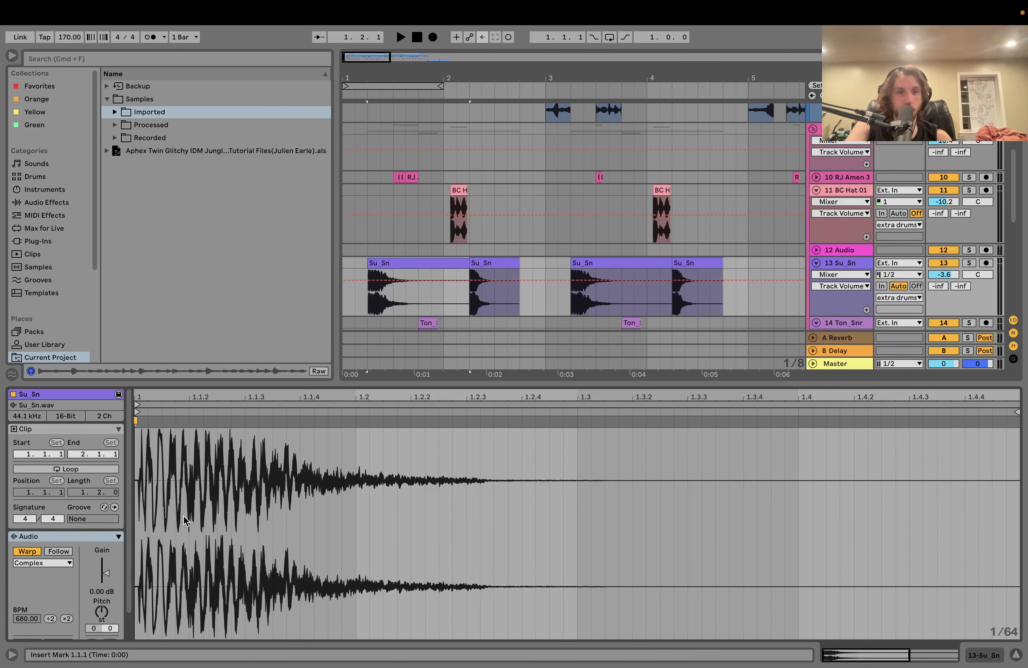
pyautogui.click(969, 263)
pyautogui.press('space')
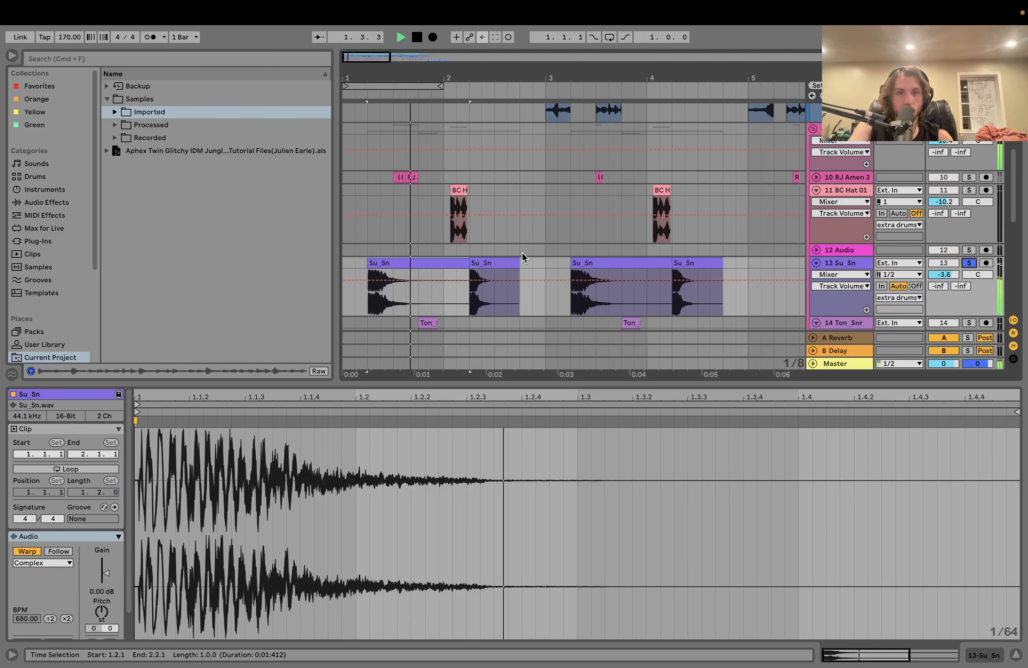
pyautogui.press('space')
pyautogui.click(493, 262)
pyautogui.press('space')
pyautogui.press('space')
pyautogui.click(438, 257)
pyautogui.press('space')
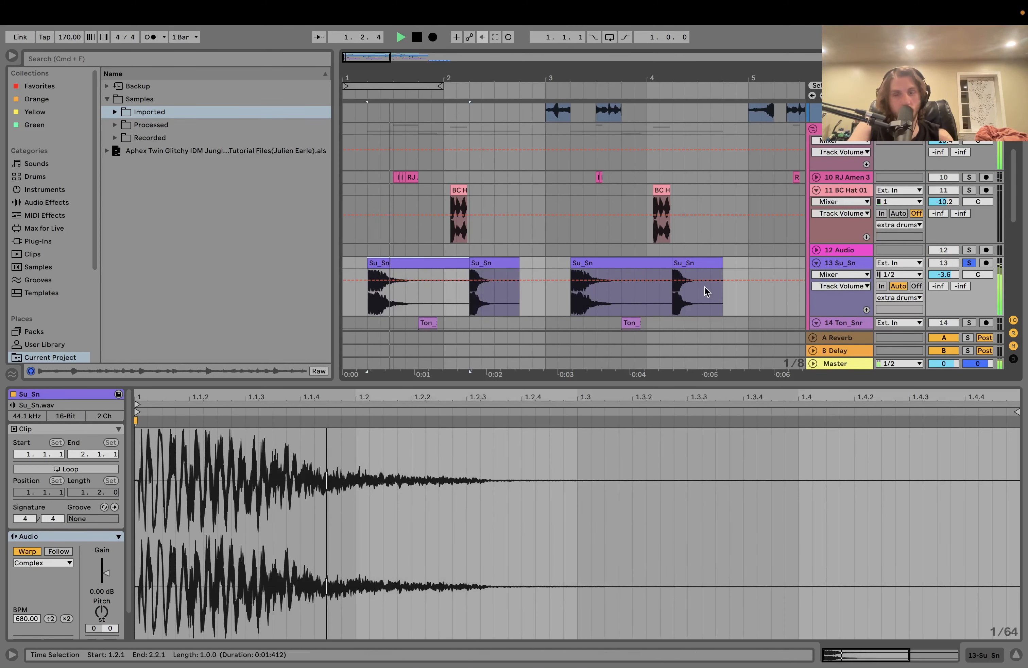
pyautogui.press('space')
# Unsolo the Su_Sn track and the extra drums group, and show the group's Drum Buss device.
pyautogui.click(967, 131)
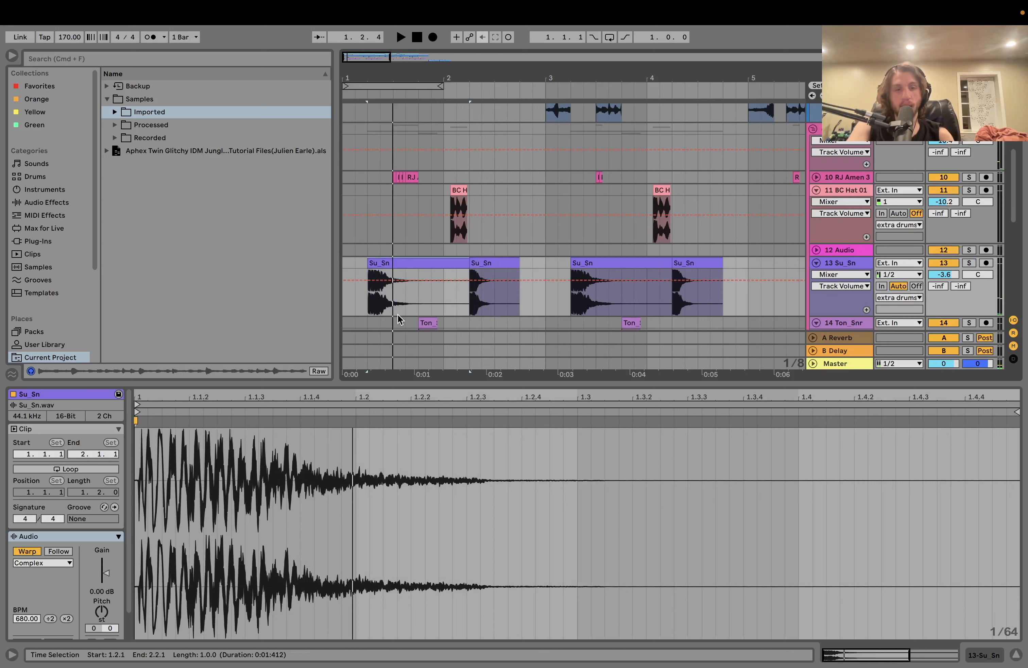
pyautogui.scroll(5, 883, 208)
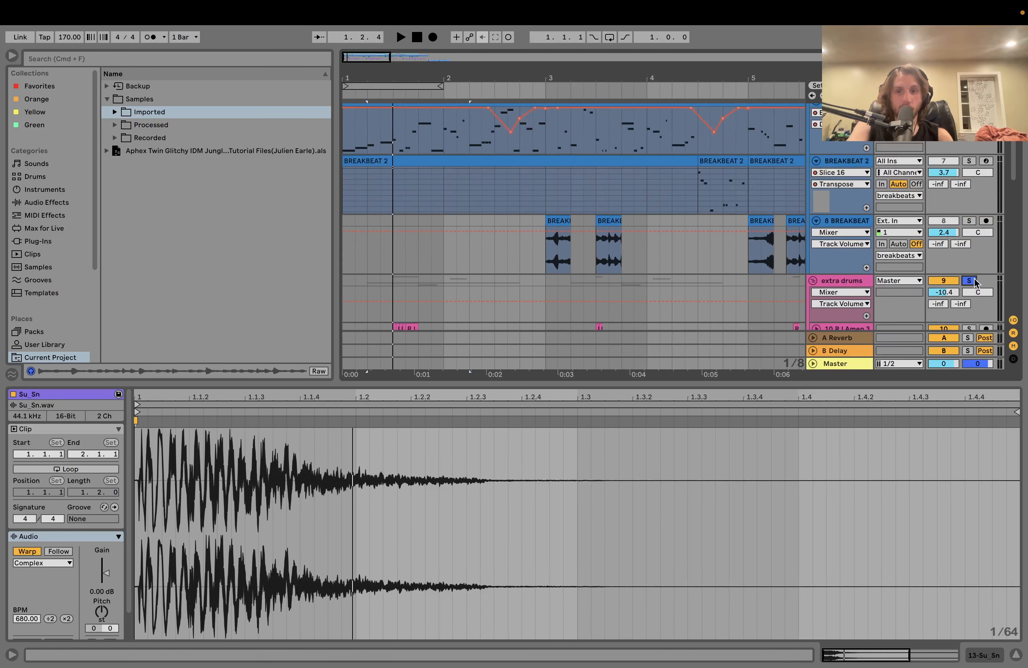
pyautogui.doubleClick(851, 283)
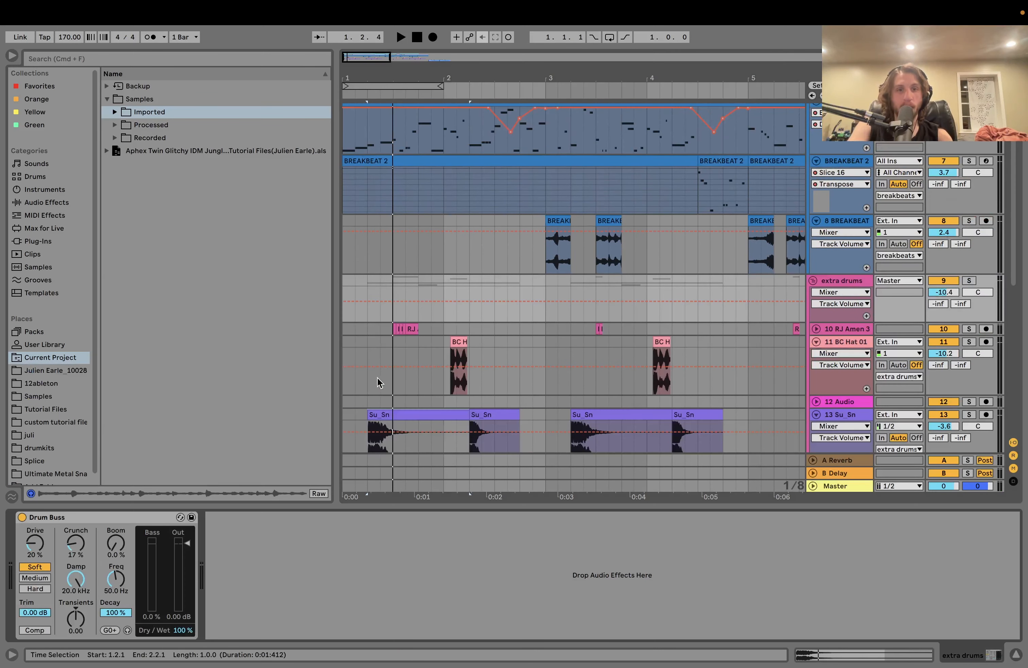
# Play the arrangement from 1.1.1 to hear all the drum layers together.
pyautogui.click(342, 343)
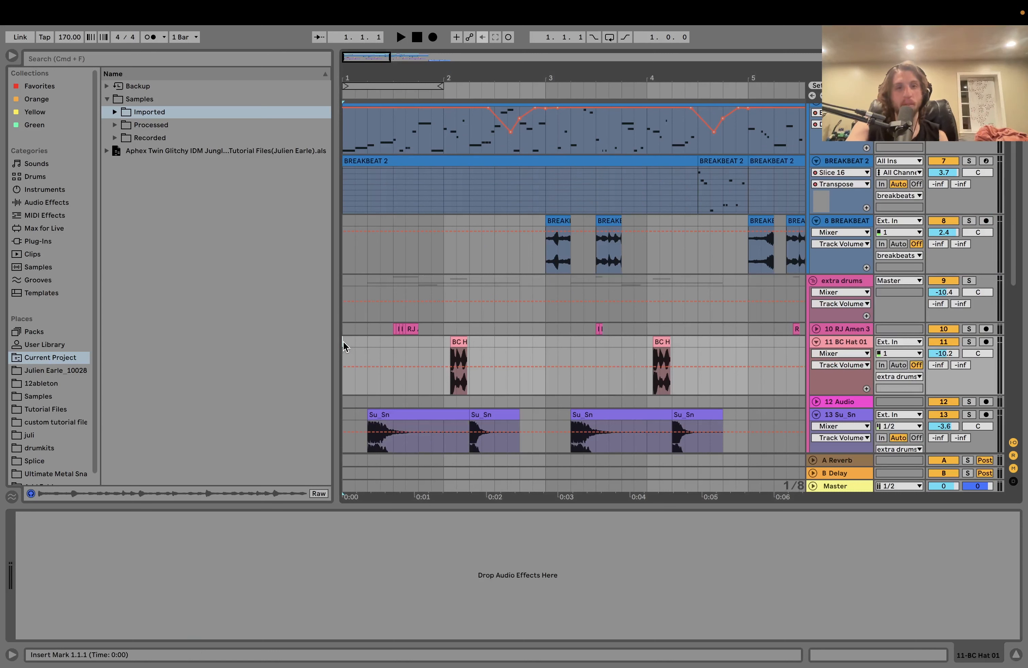
pyautogui.press('space')
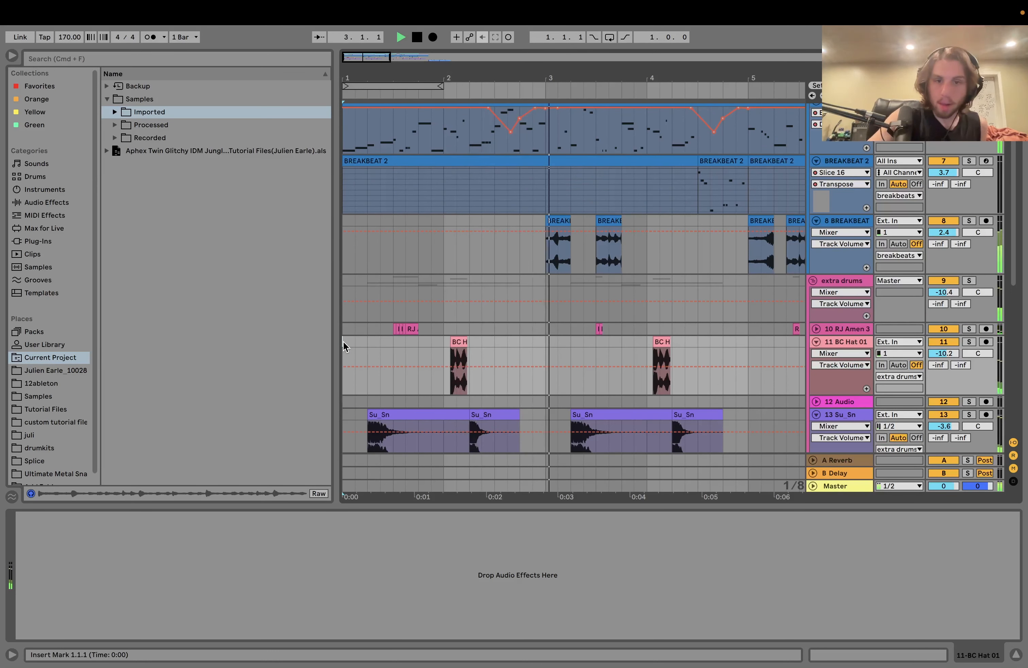
pyautogui.press('space')
# Solo the RJ Amen 3 and BC Hat 01 tracks, audition them from 1.1.1, and unfold the RJ Amen 3 track.
pyautogui.scroll(-5, 342, 341)
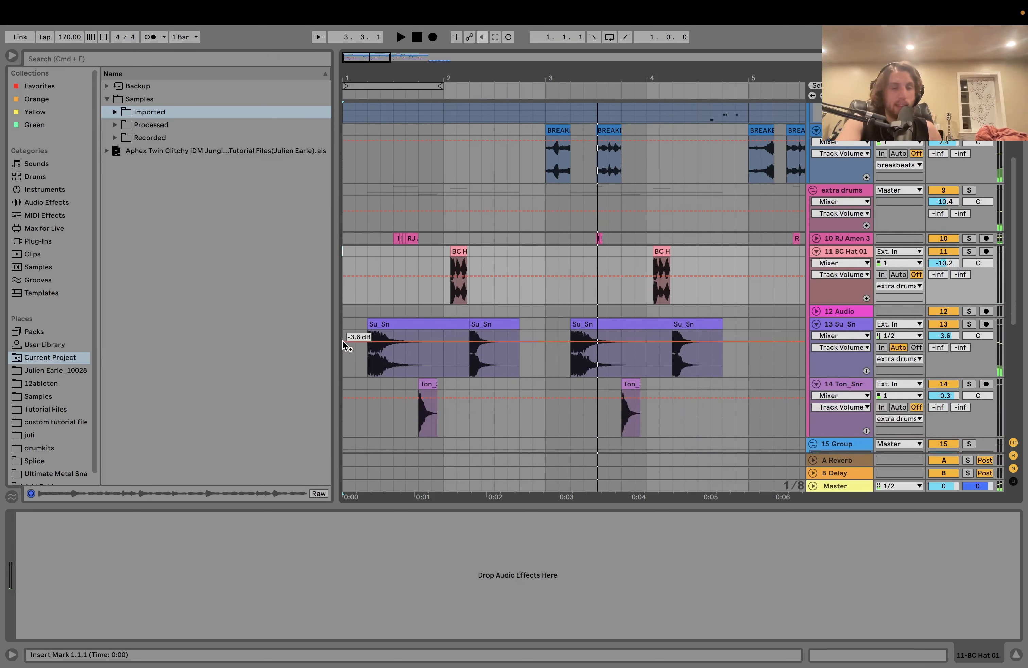
pyautogui.scroll(-1, 342, 346)
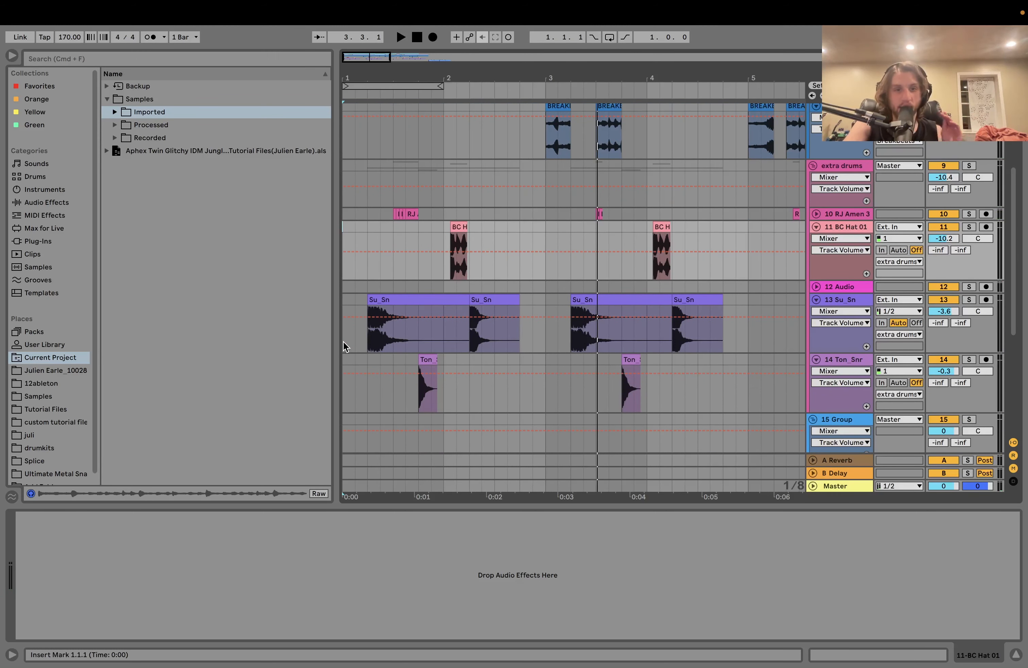
pyautogui.click(969, 214)
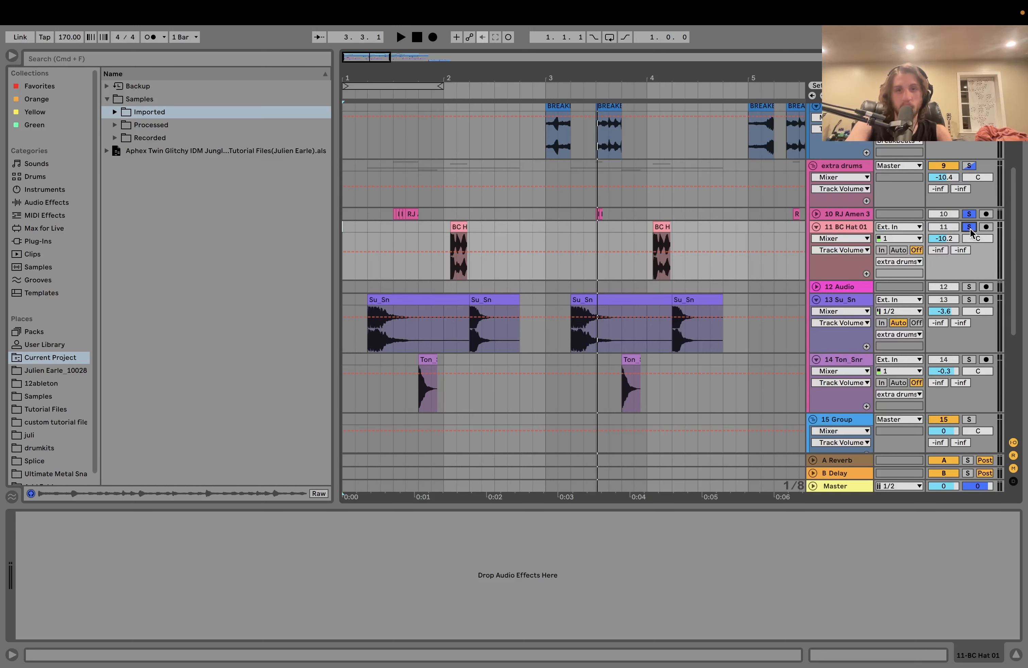
pyautogui.press('space')
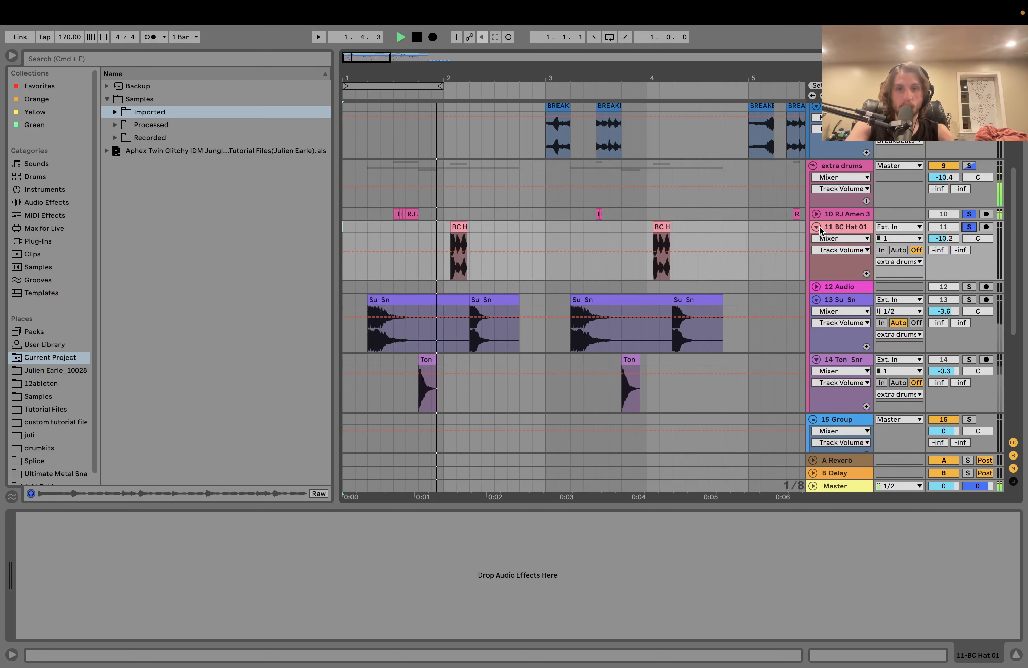
pyautogui.click(816, 215)
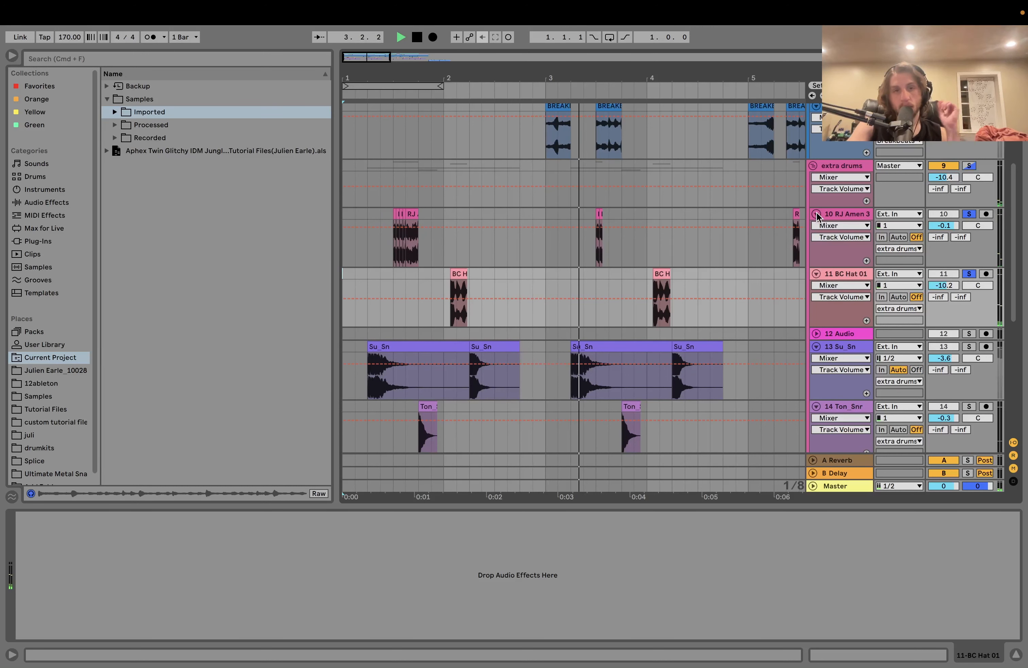
pyautogui.press('space')
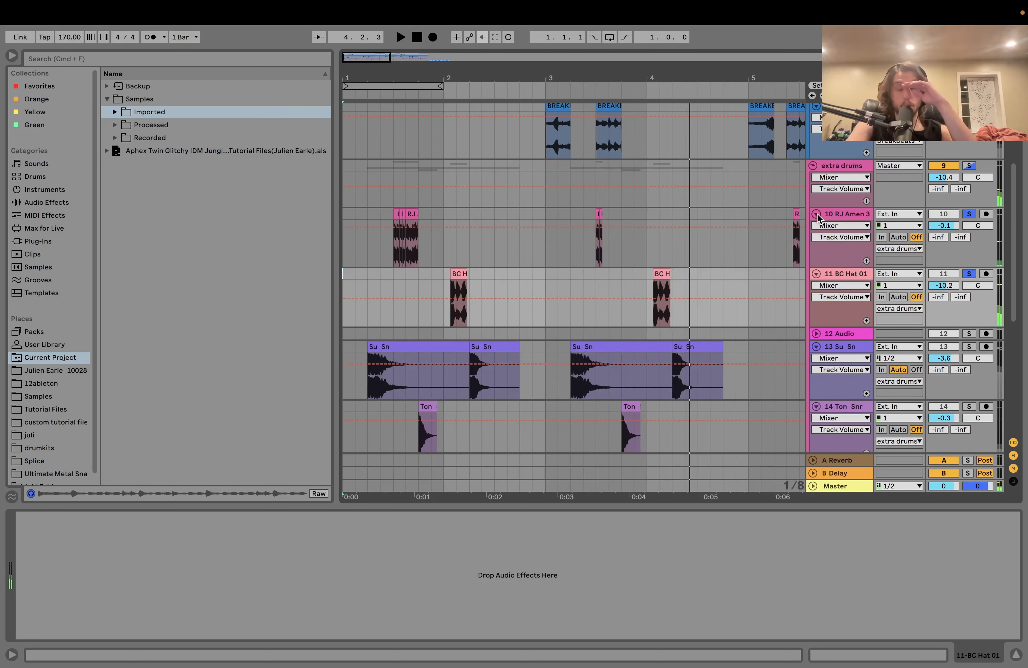
# Clear the solos and compare the opening bars from 1.1.1 with the extra drums group muted and unmuted.
pyautogui.click(967, 274)
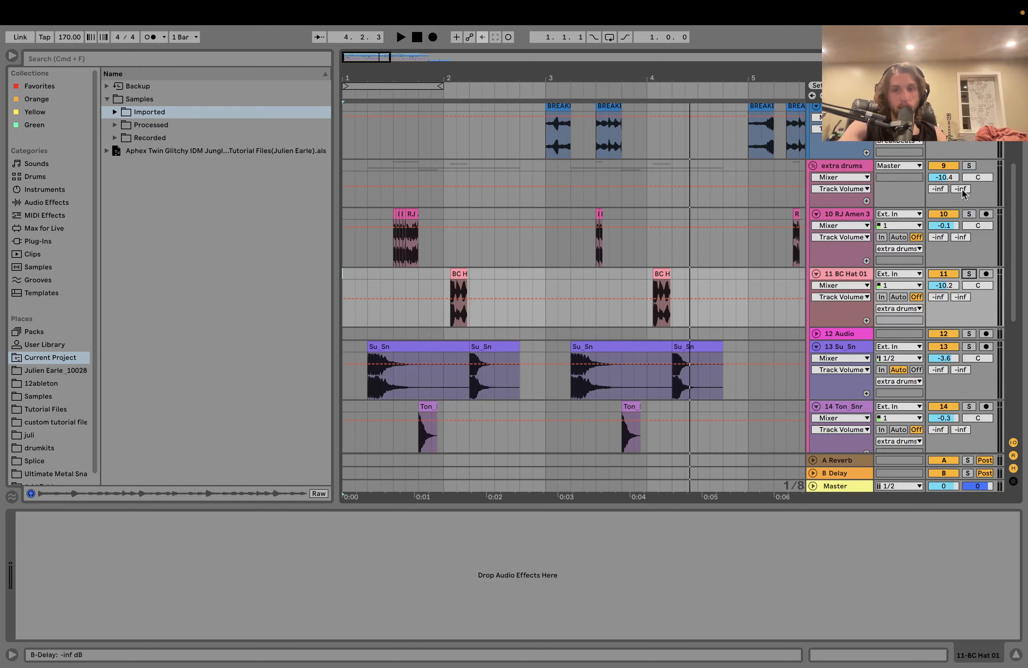
pyautogui.scroll(8, 947, 166)
pyautogui.press('space')
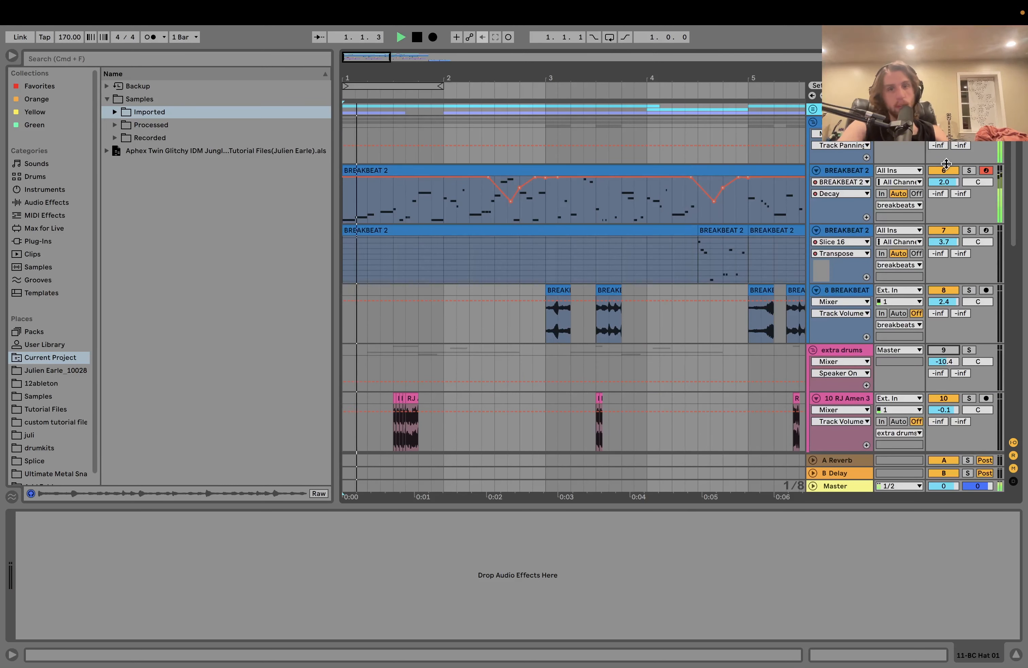
pyautogui.scroll(-3, 946, 164)
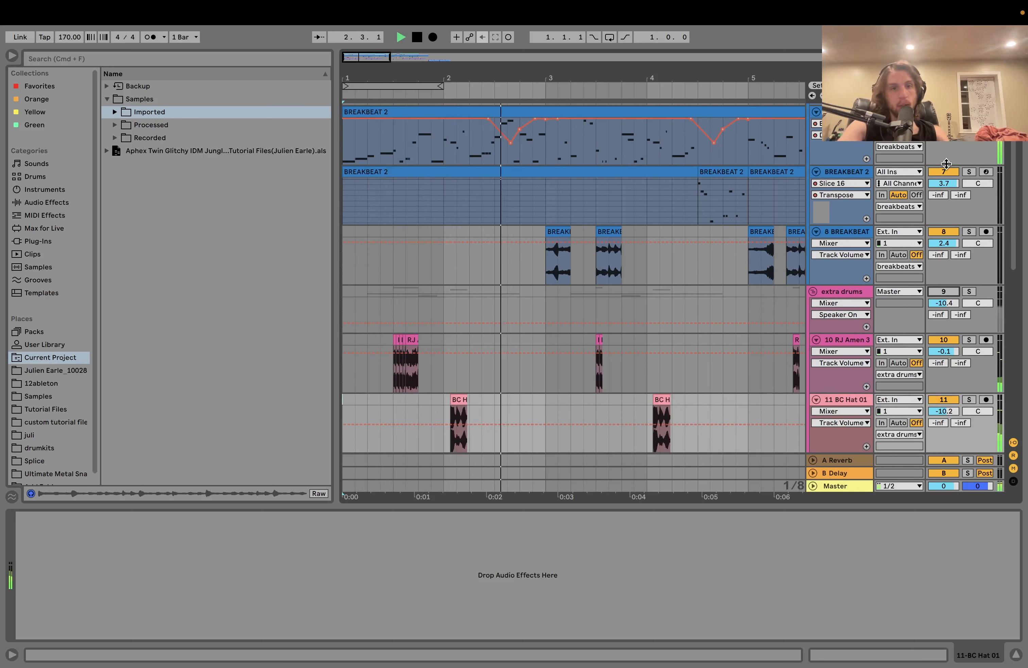
pyautogui.press('space')
pyautogui.press('space')
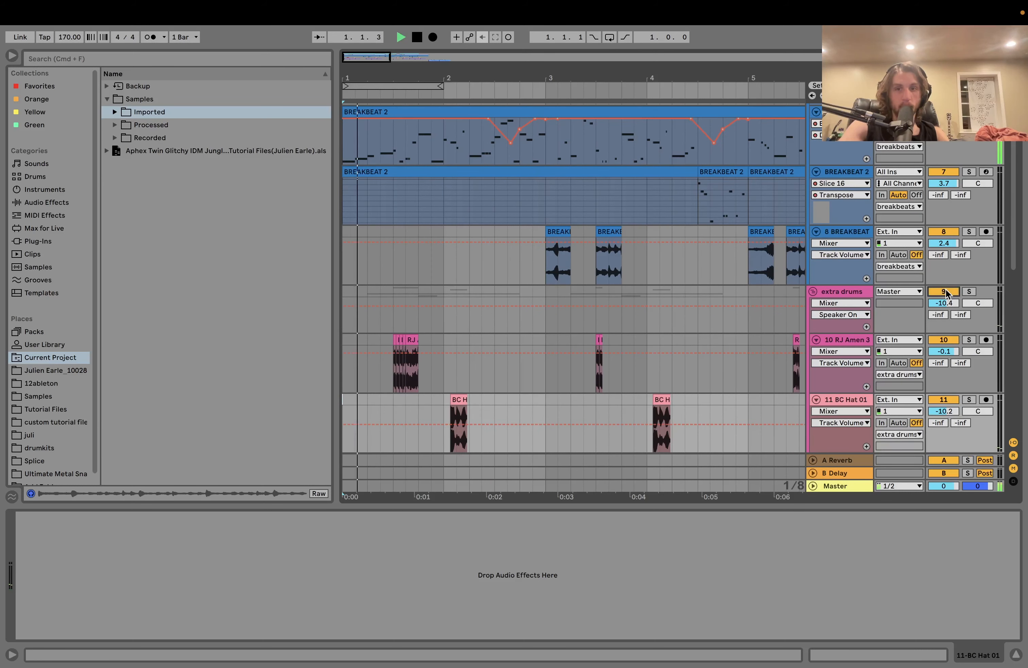
pyautogui.scroll(-3, 946, 293)
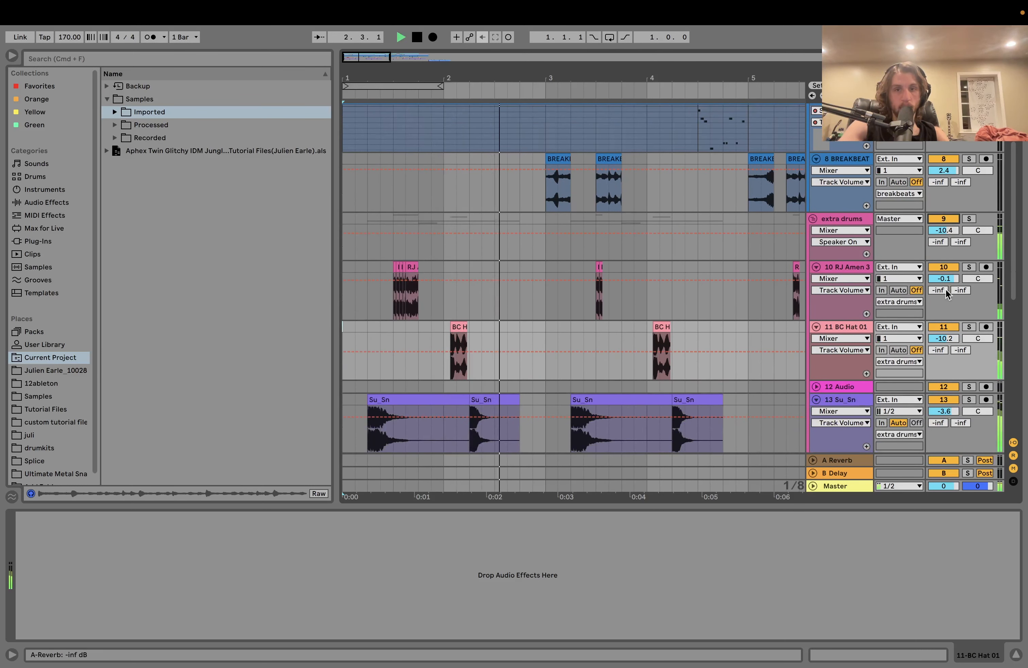
pyautogui.press('space')
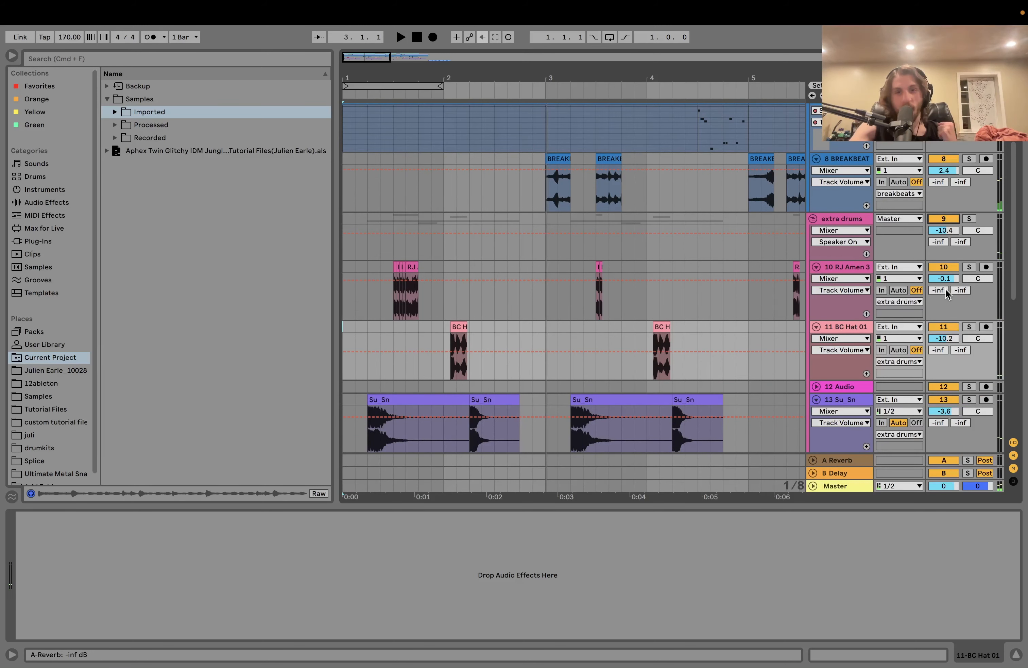
# Select all tracks and fold them into a compact arrangement overview.
pyautogui.scroll(3, 944, 288)
pyautogui.click(840, 122)
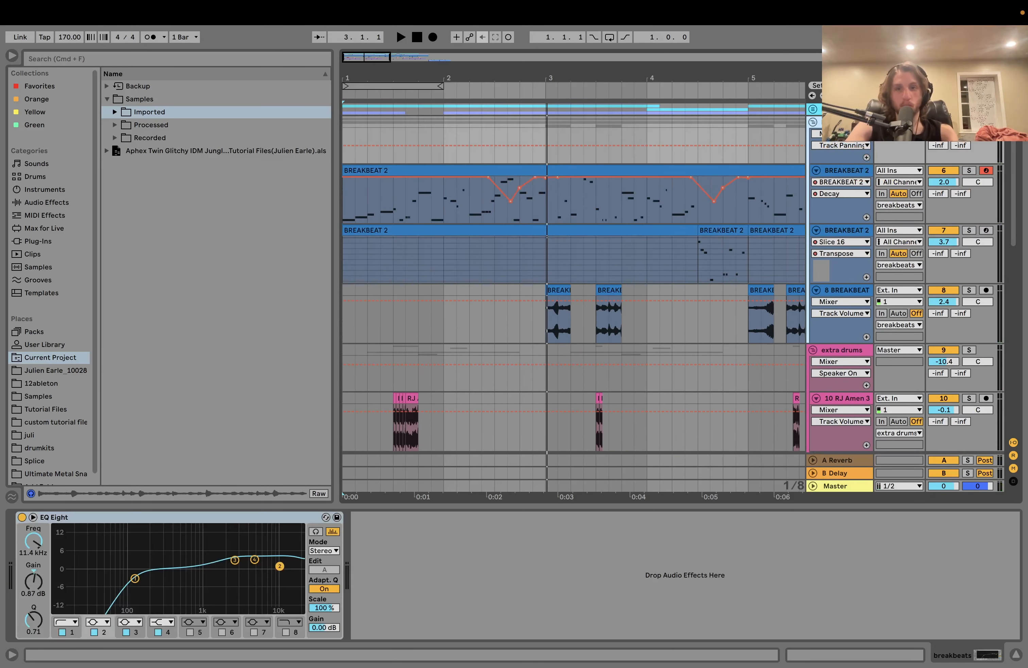
pyautogui.press('super+a')
pyautogui.press('u')
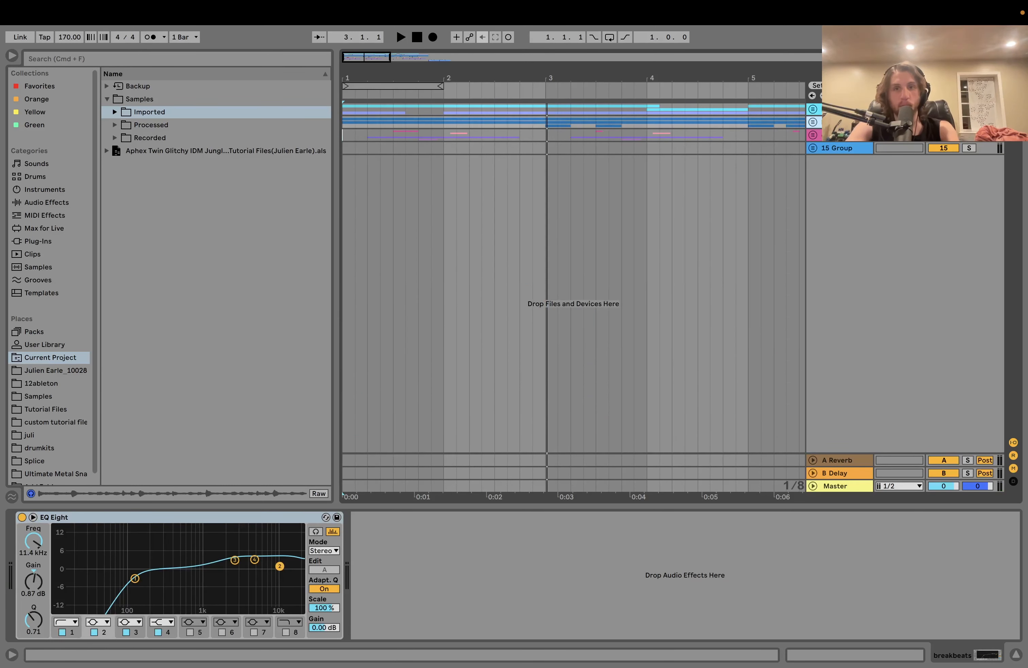
# Play the arrangement from 1.1.1 and unfold the extra drums group to show its layers.
pyautogui.click(834, 138)
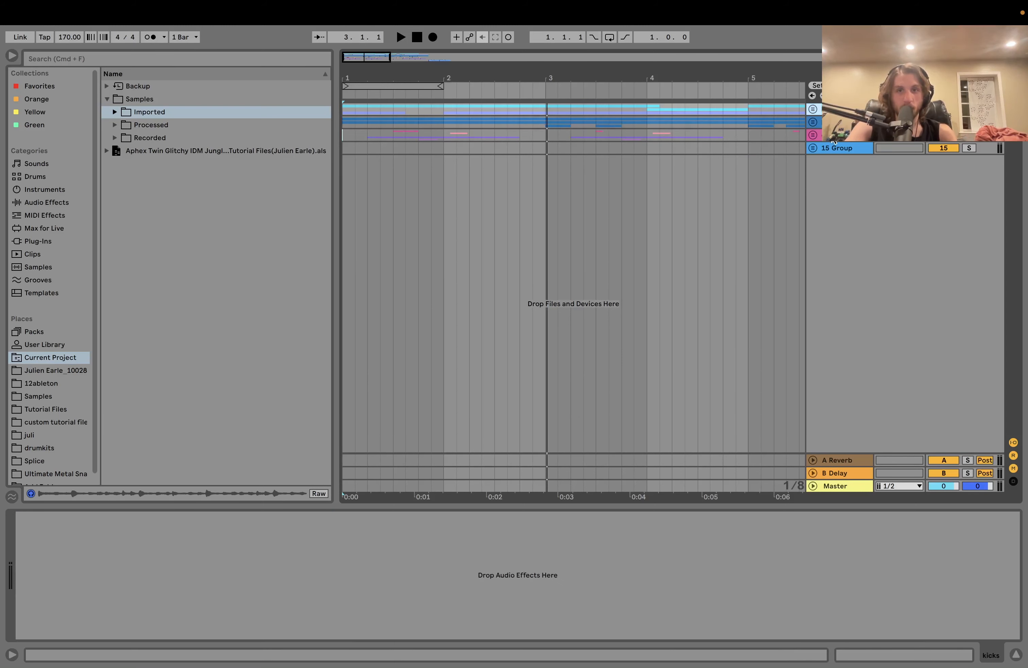
pyautogui.press('space')
pyautogui.press('u')
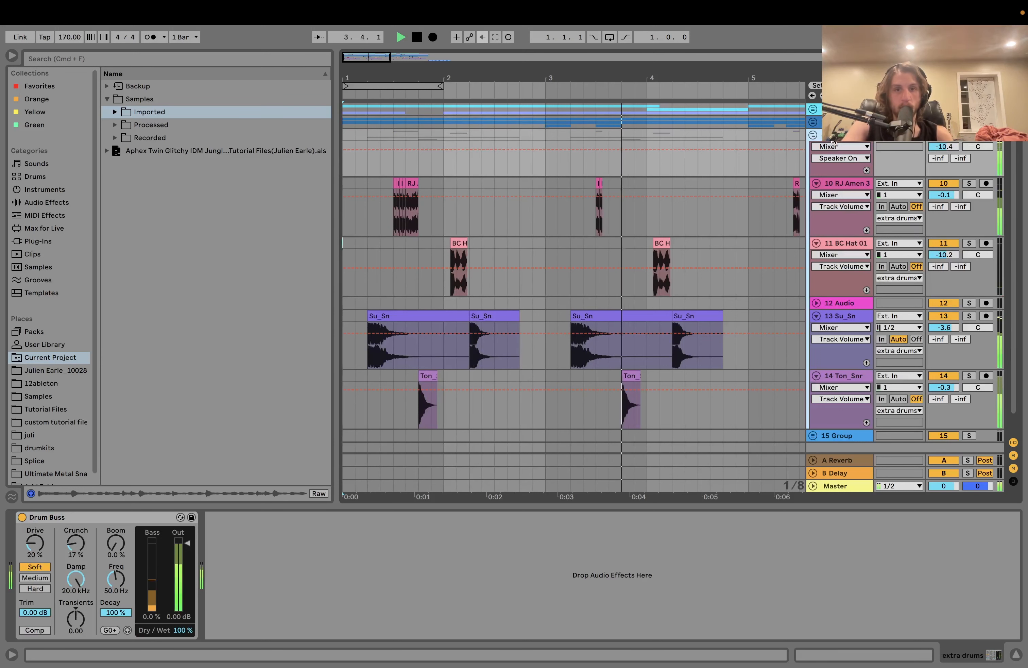
pyautogui.press('space')
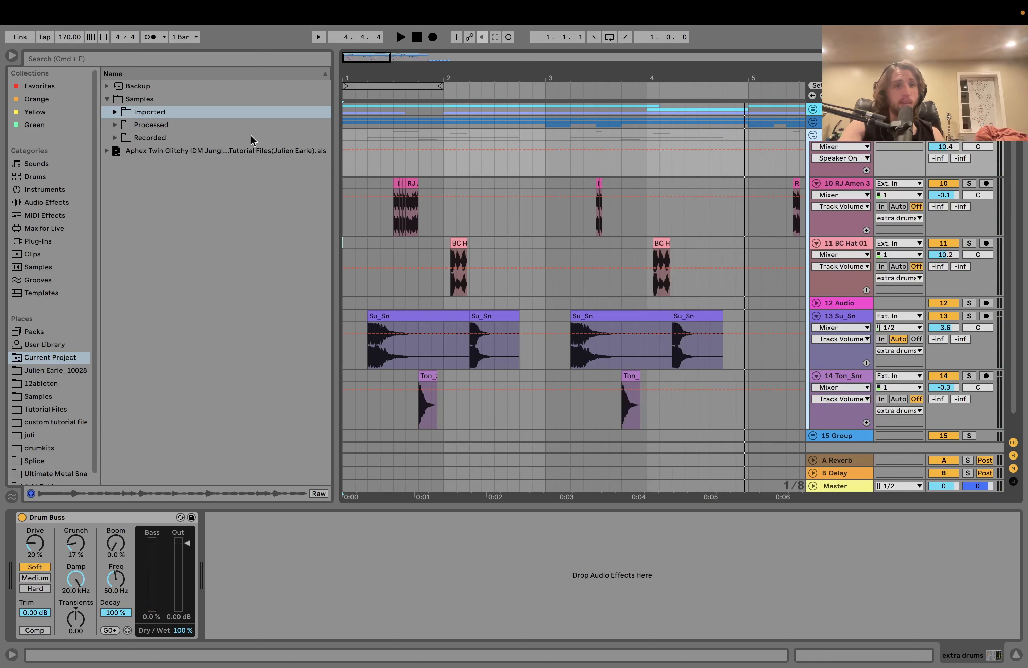
# Collapse the project's Samples folder in the browser.
pyautogui.doubleClick(138, 100)
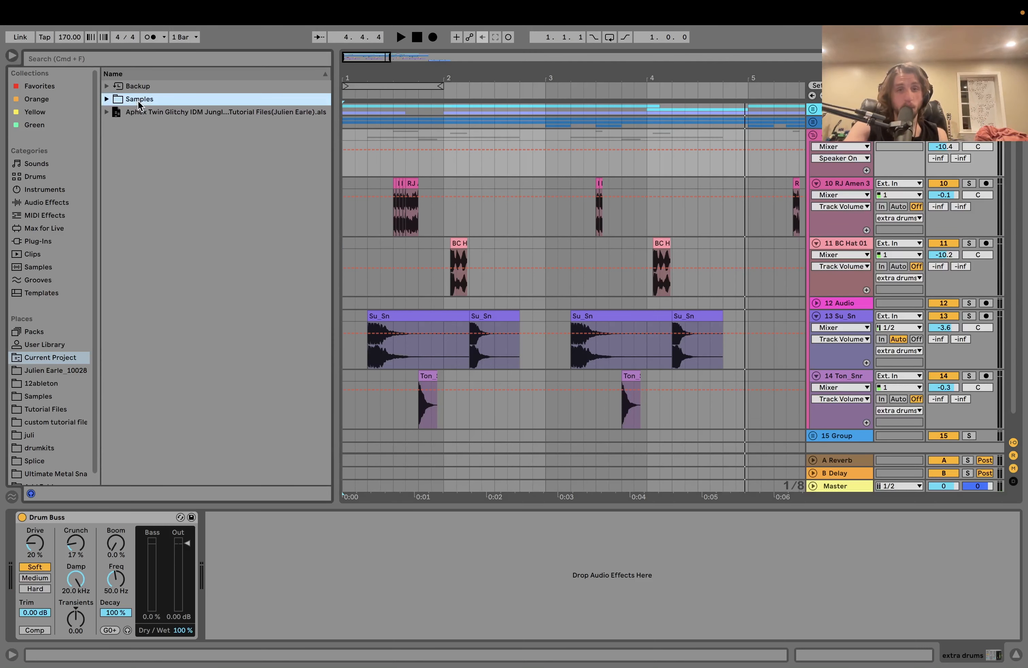